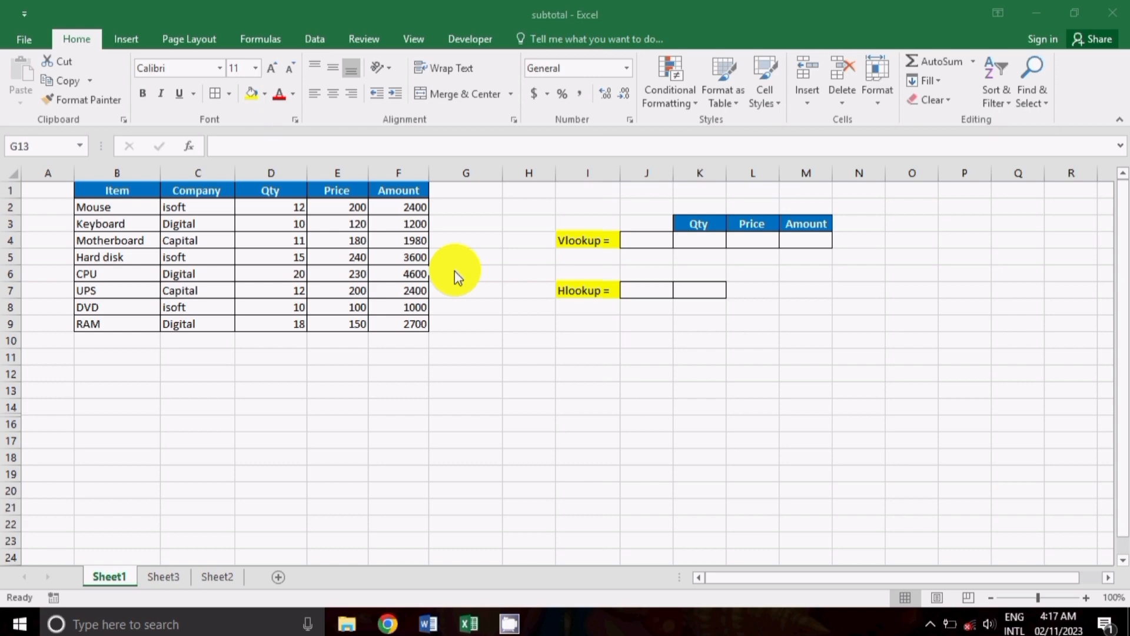
Step: Enter the lookup item Mouse in cell J4, beside the Vlookup label
left_click(639, 240)
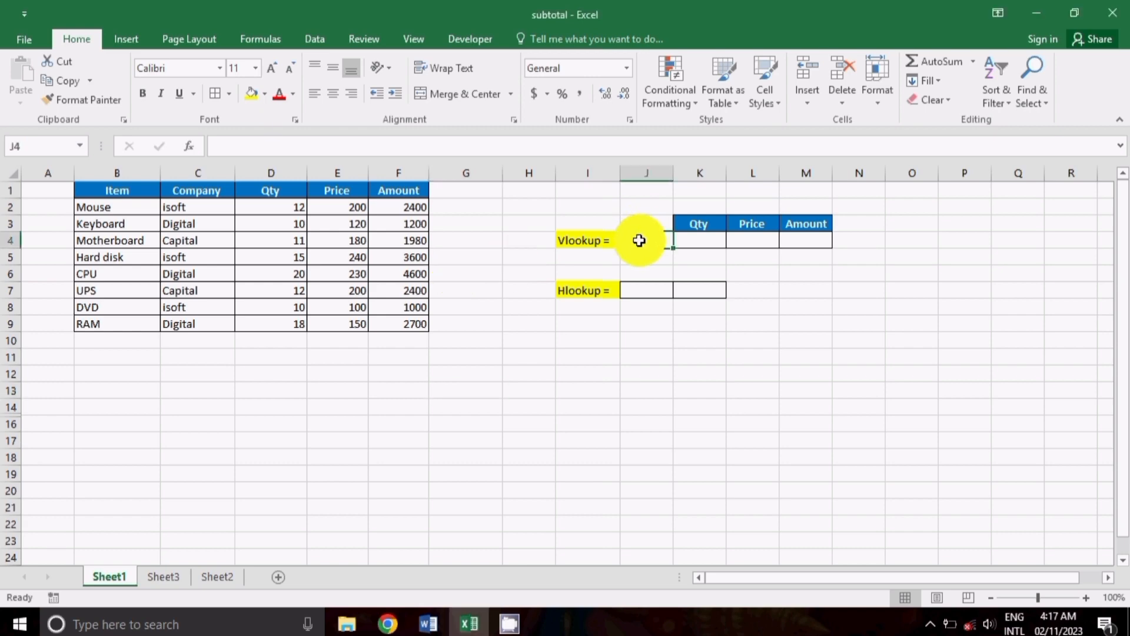
type("M")
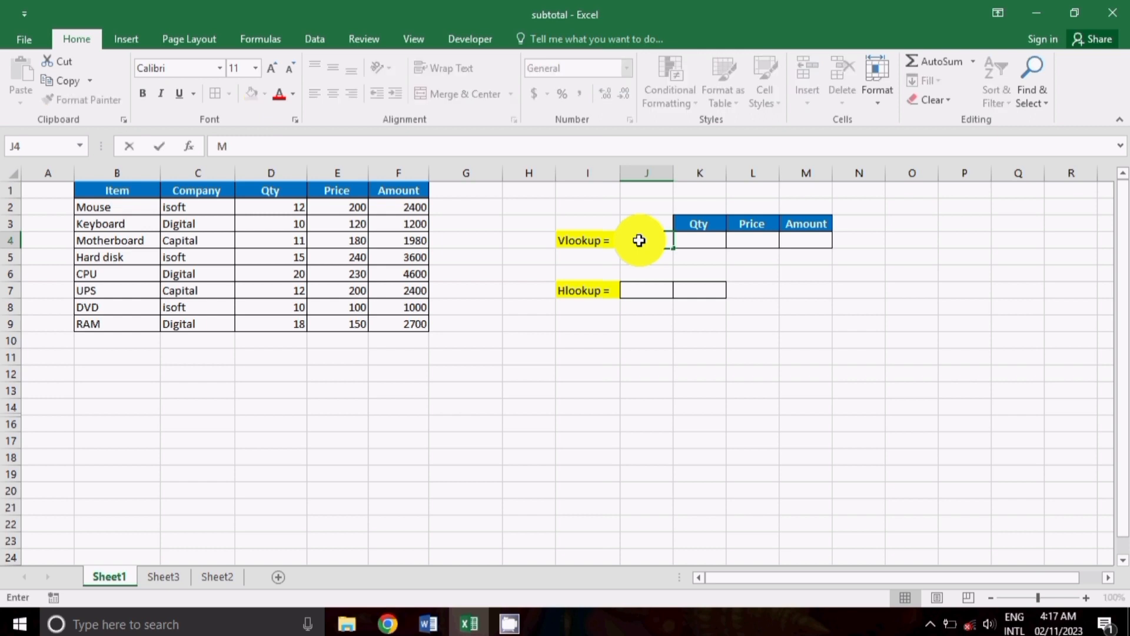
type("ouse")
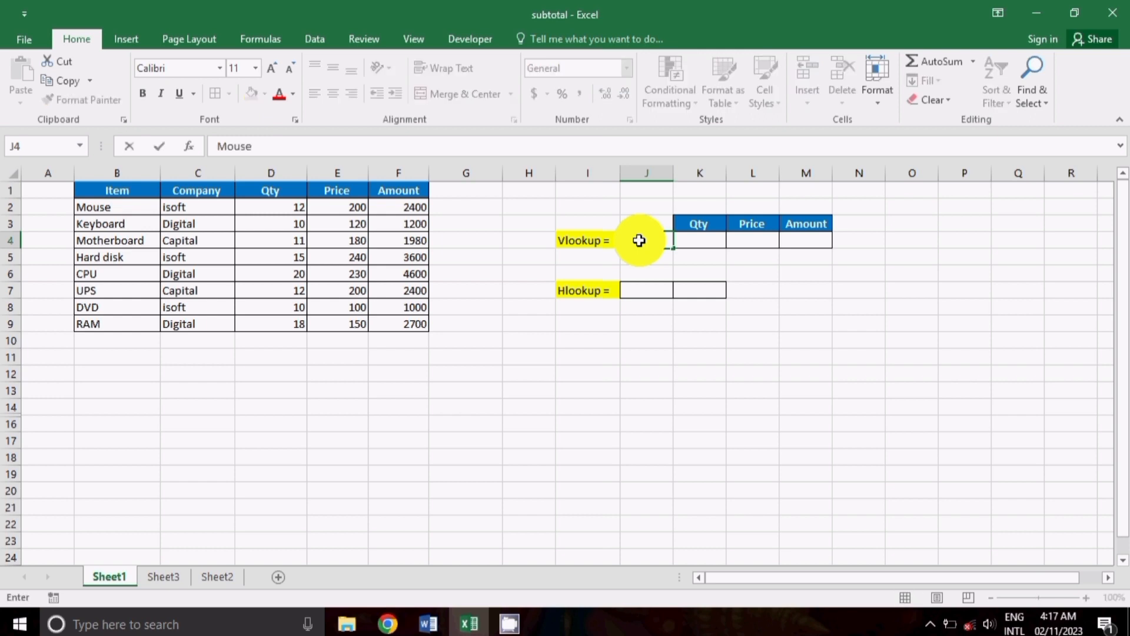
Step: Enter the formula =VLOOKUP(J4,B1:F9,3,0) in cell K4 to look up the item's Qty
left_click(712, 244)
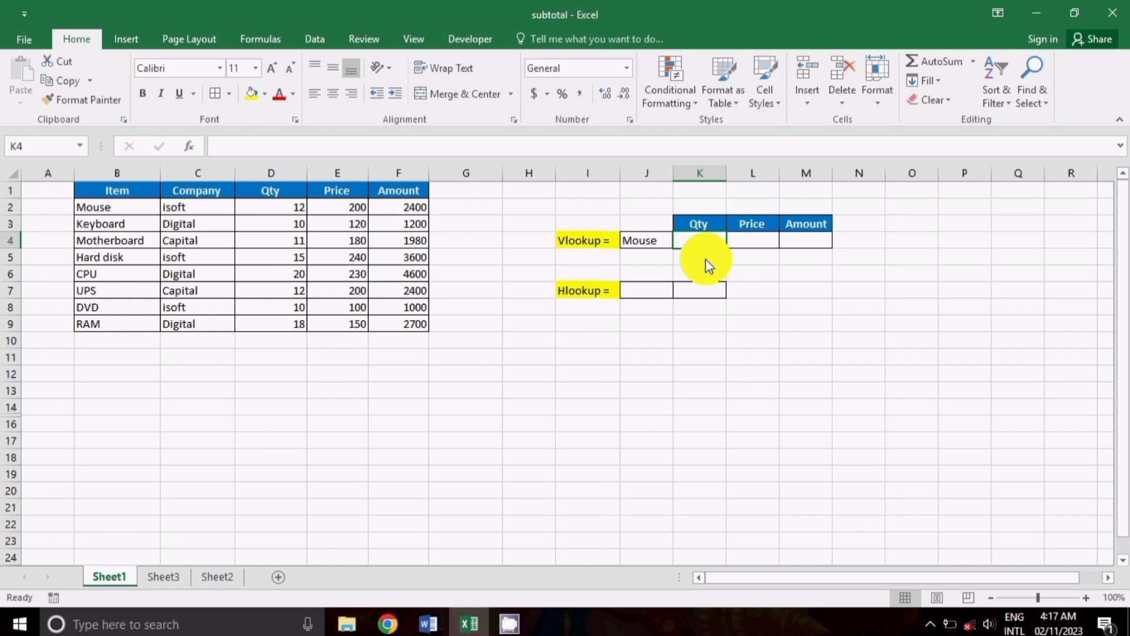
type("=")
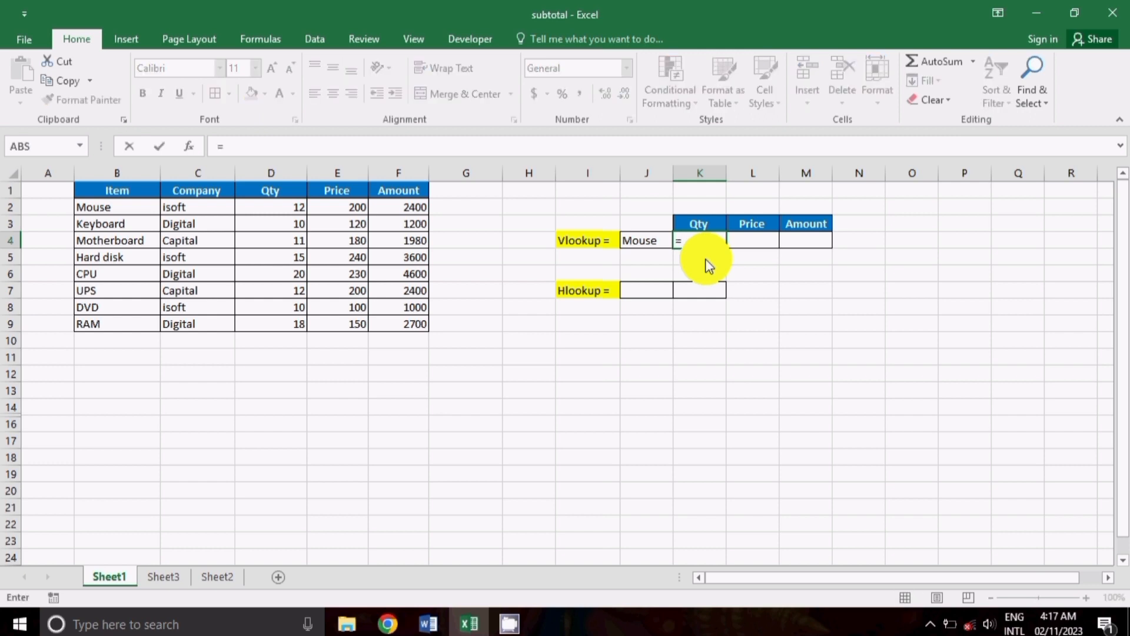
type("vlo")
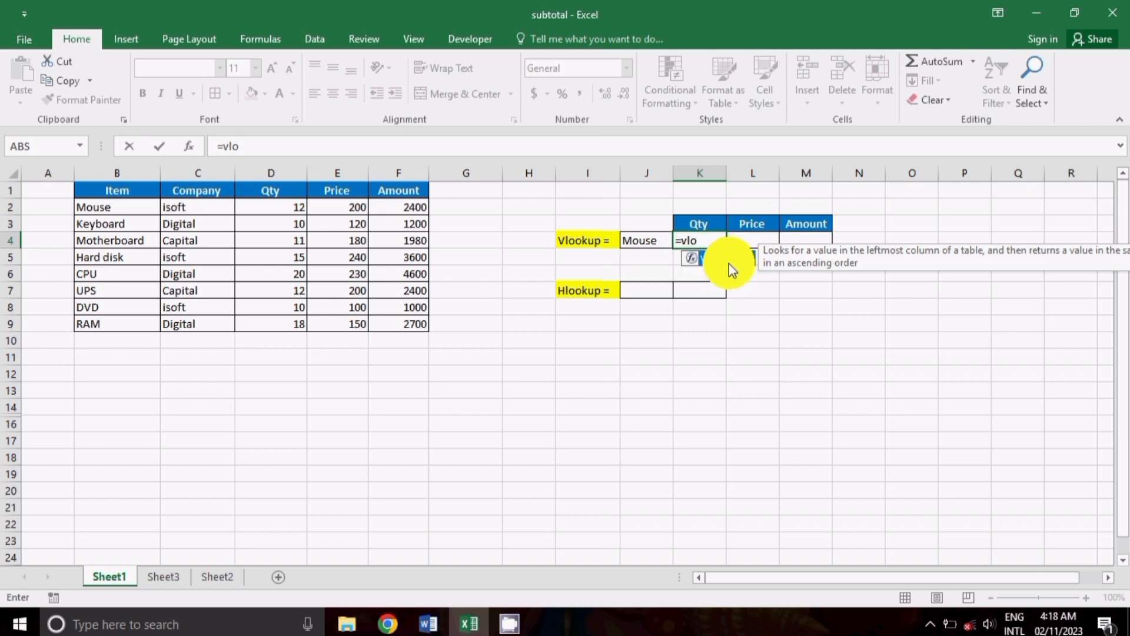
key("Tab")
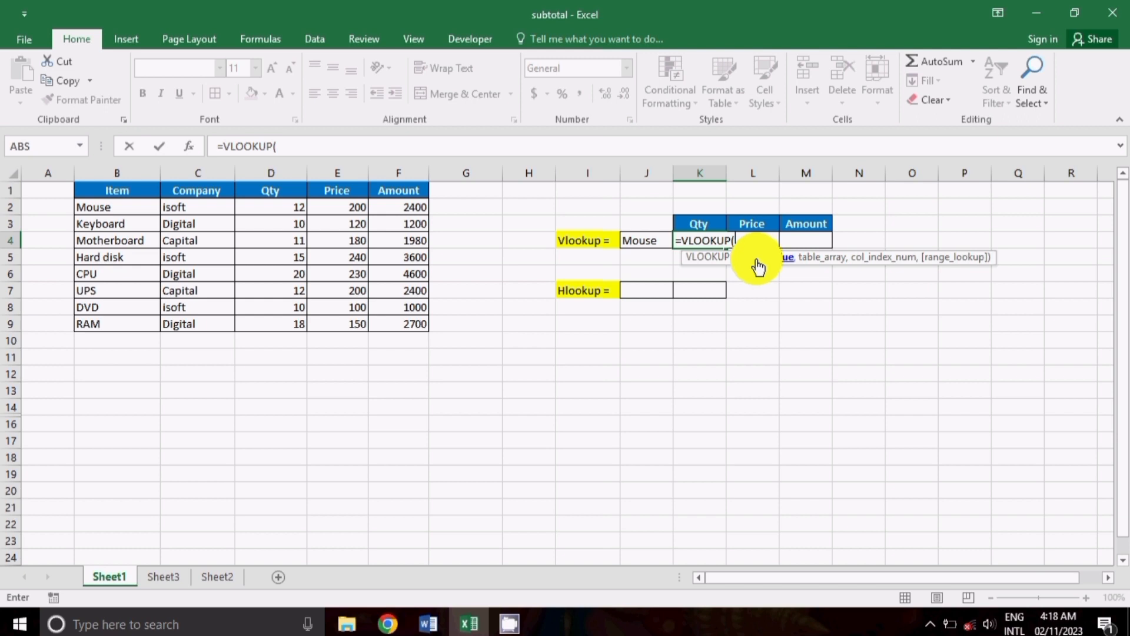
left_click(641, 238)
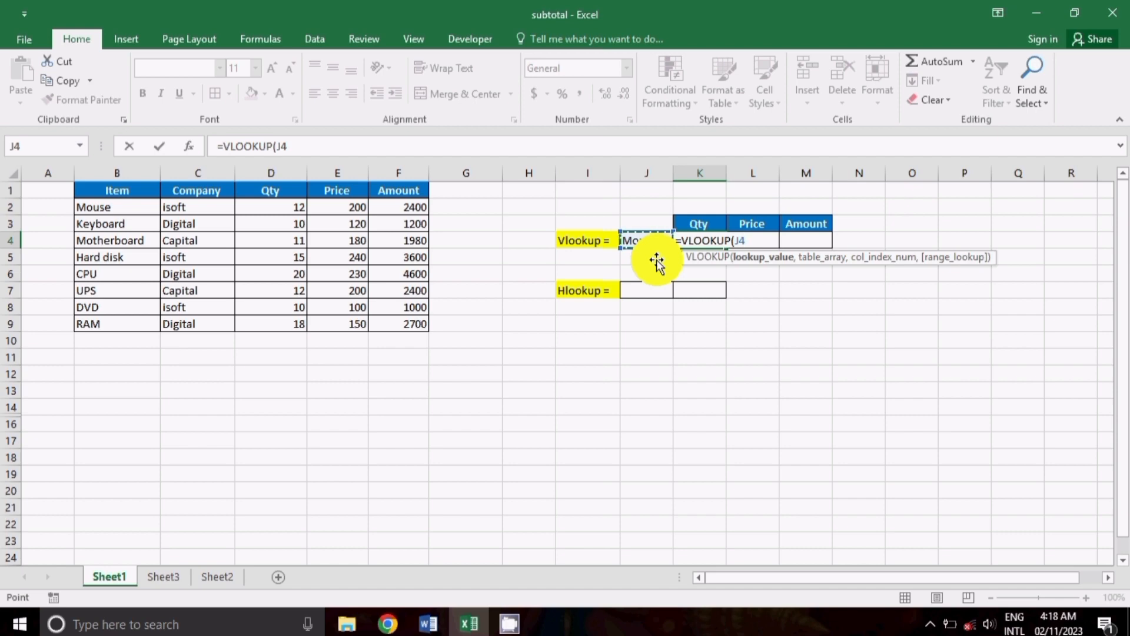
type(",")
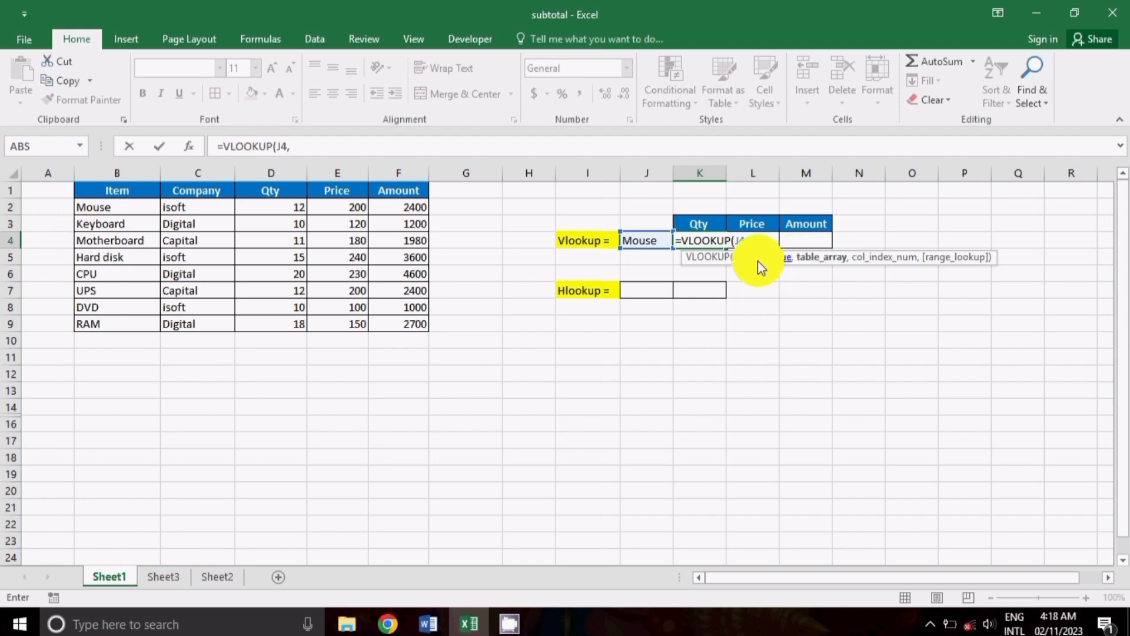
left_click_drag(128, 188, 443, 323)
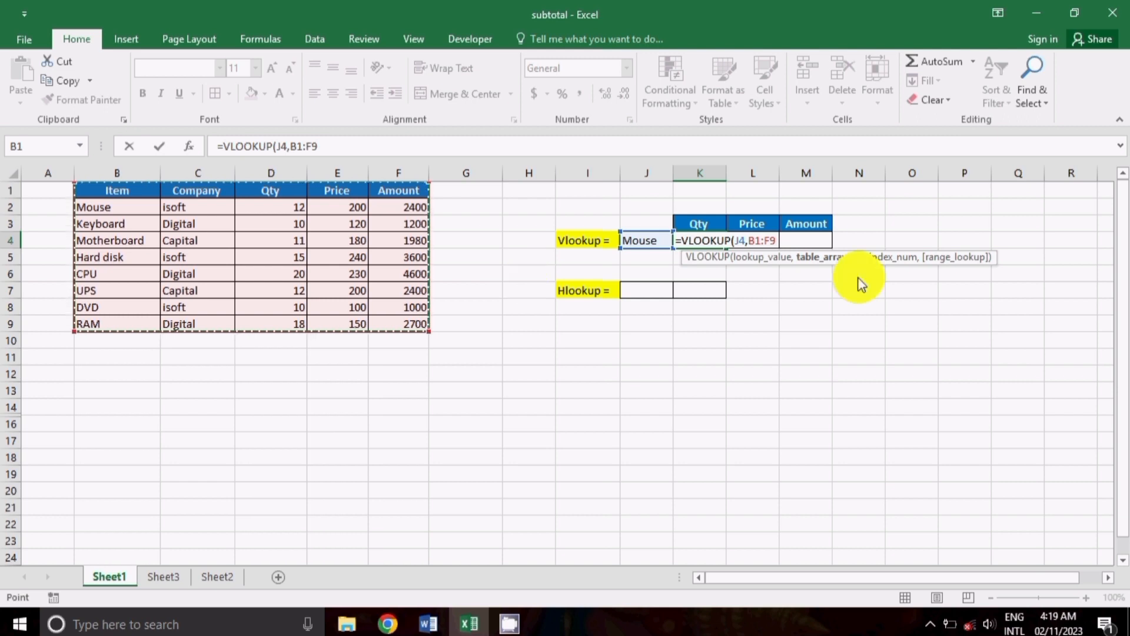
type(",")
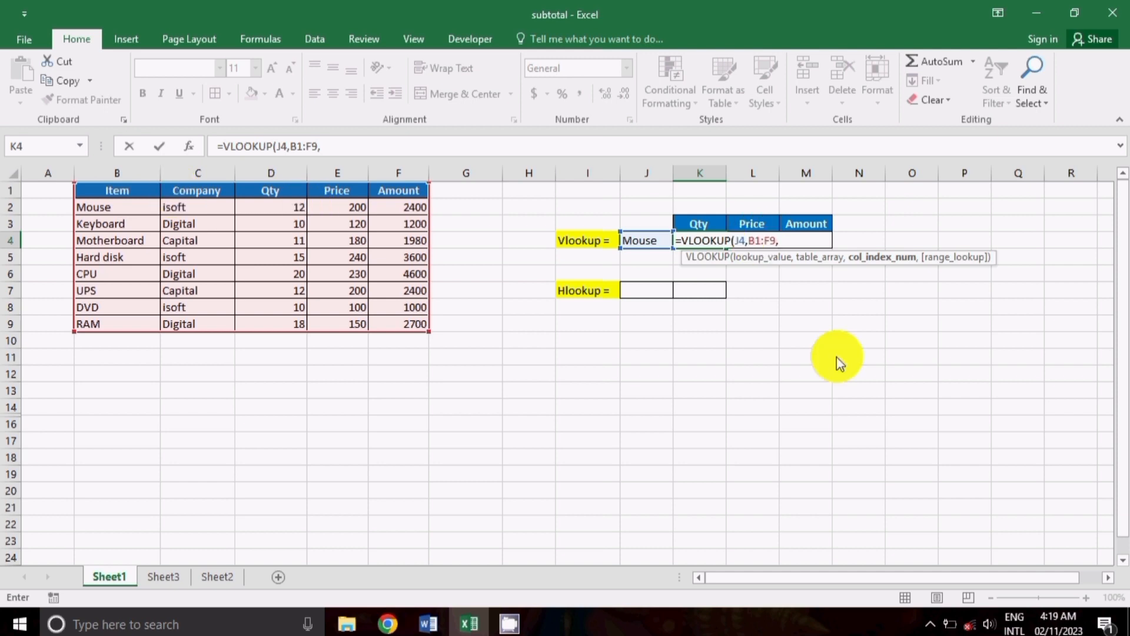
type("3,")
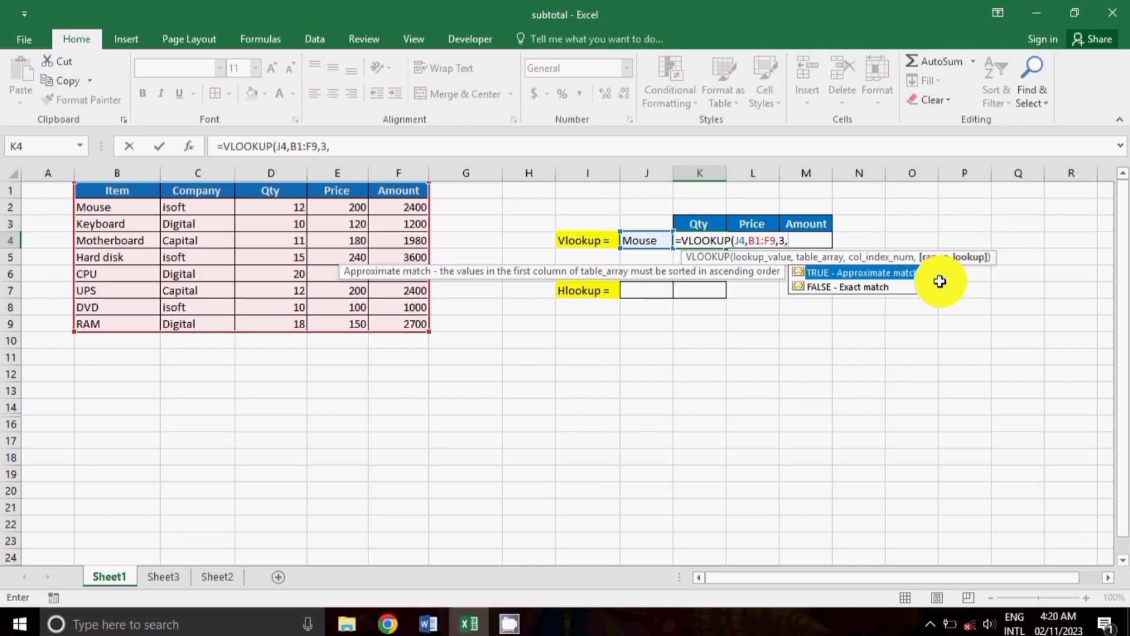
type("0")
type(")")
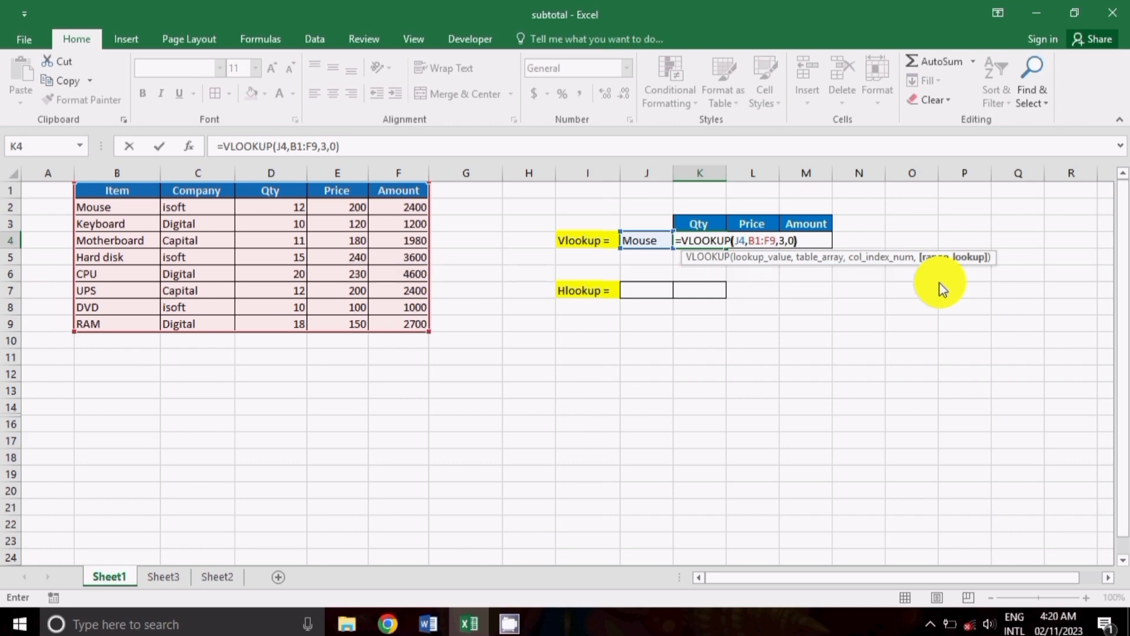
left_click(817, 237)
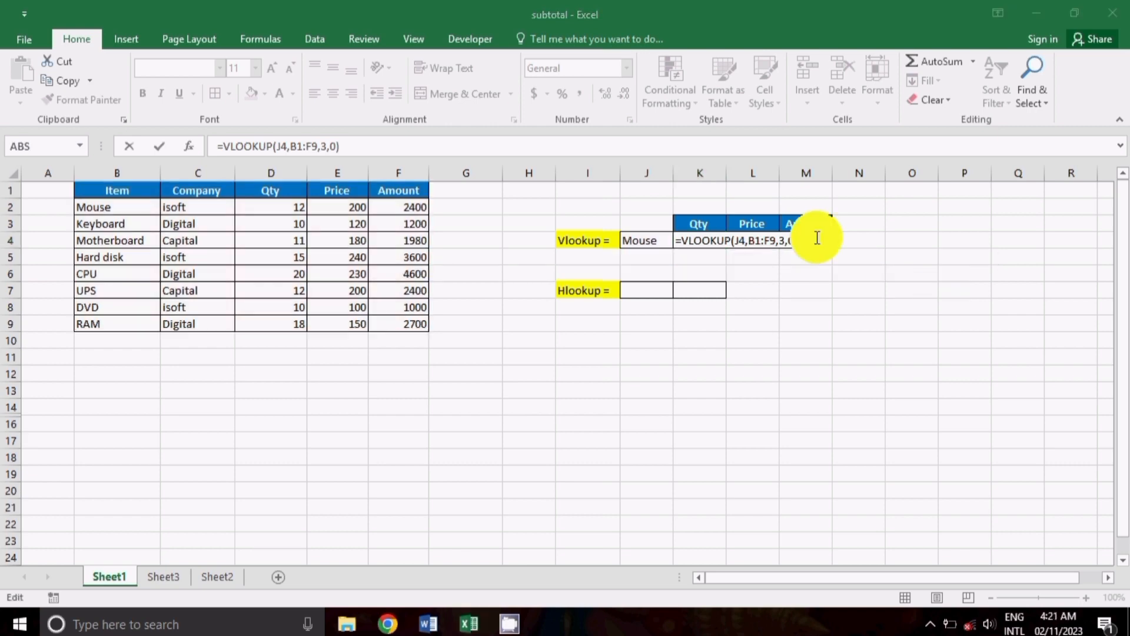
key("Return")
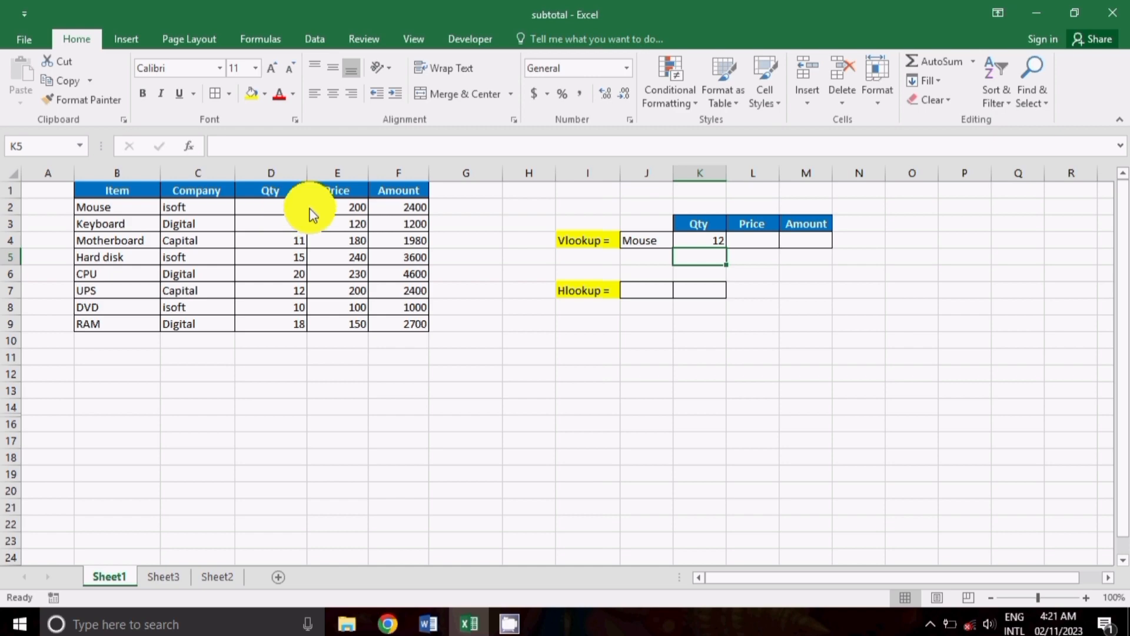
Step: Enter the formula =VLOOKUP(J4,B1:F9,4,) in cell L4 to look up the item's Price
left_click(751, 250)
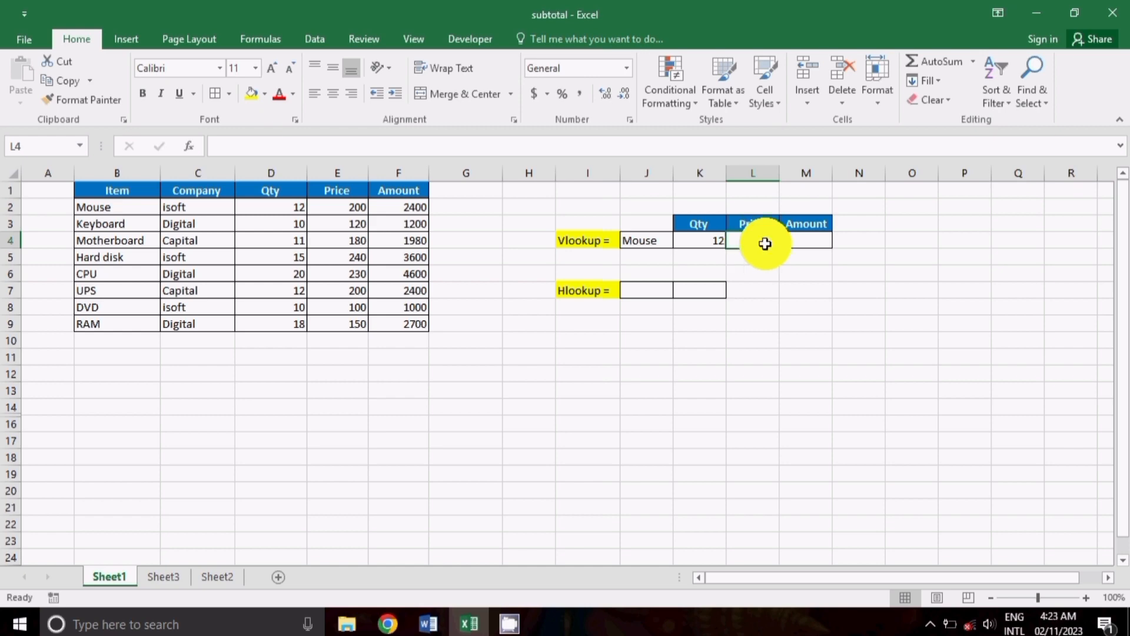
type("=vl")
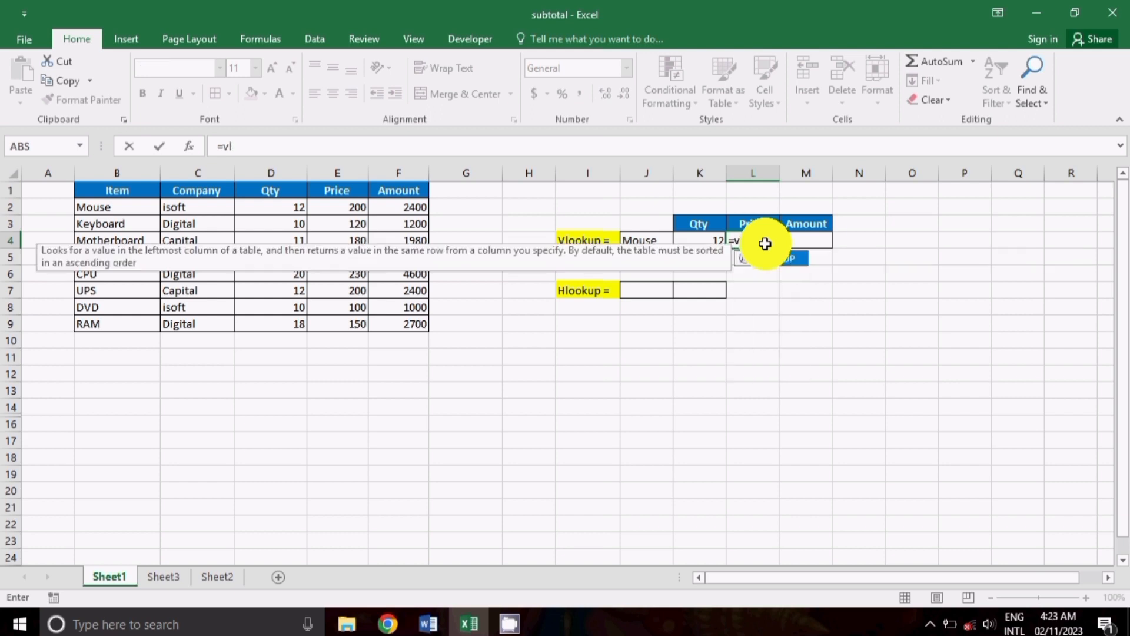
type("oo")
key("Tab")
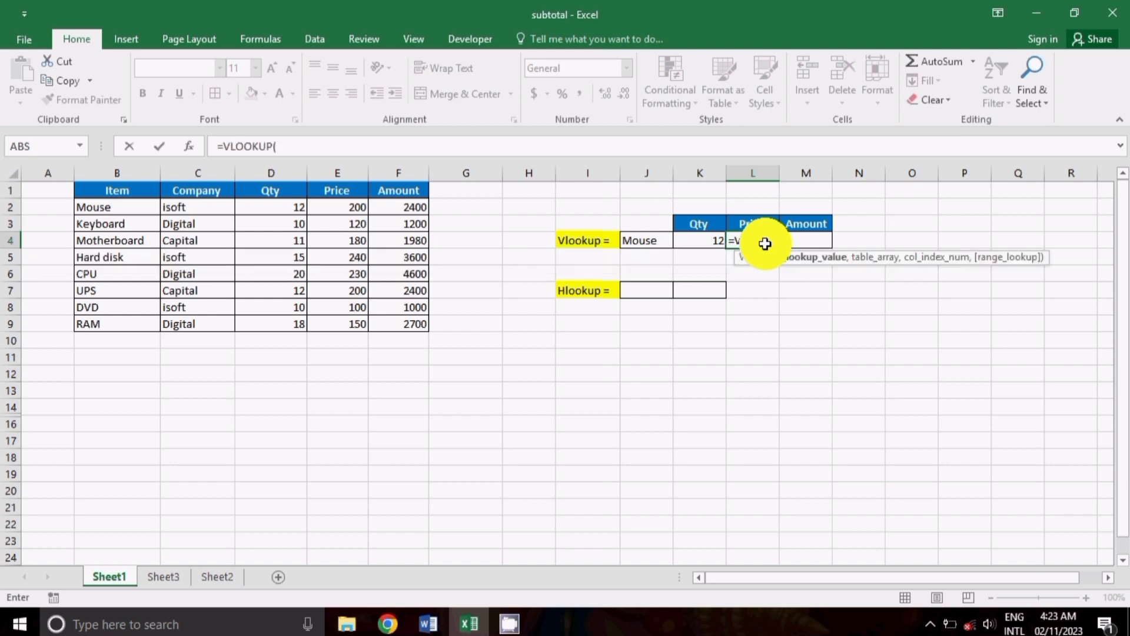
left_click(649, 249)
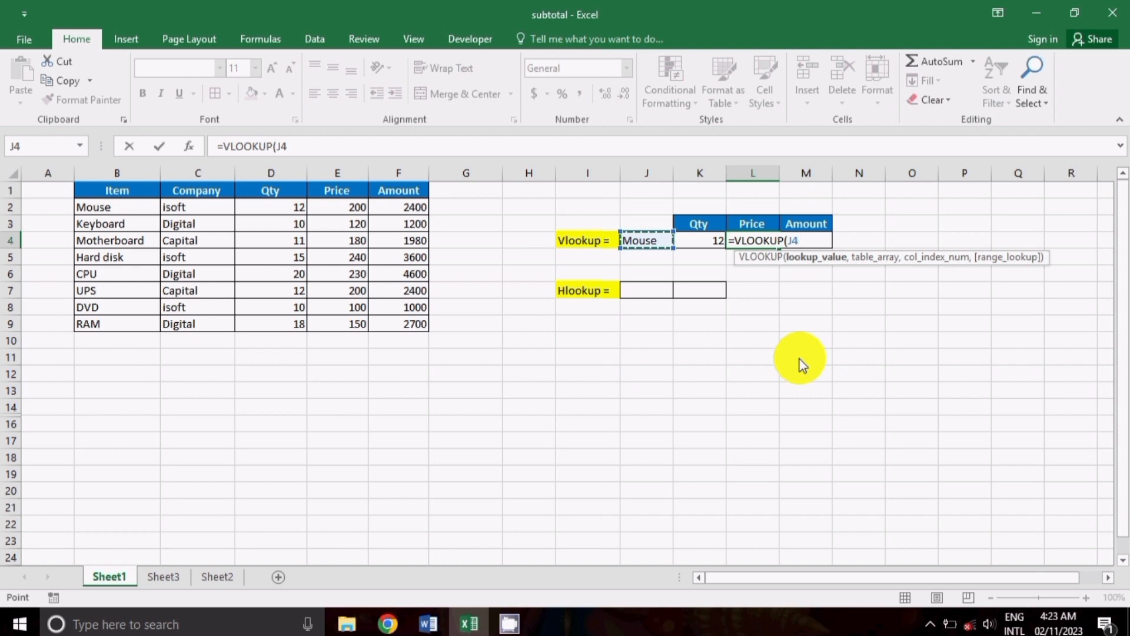
type(",")
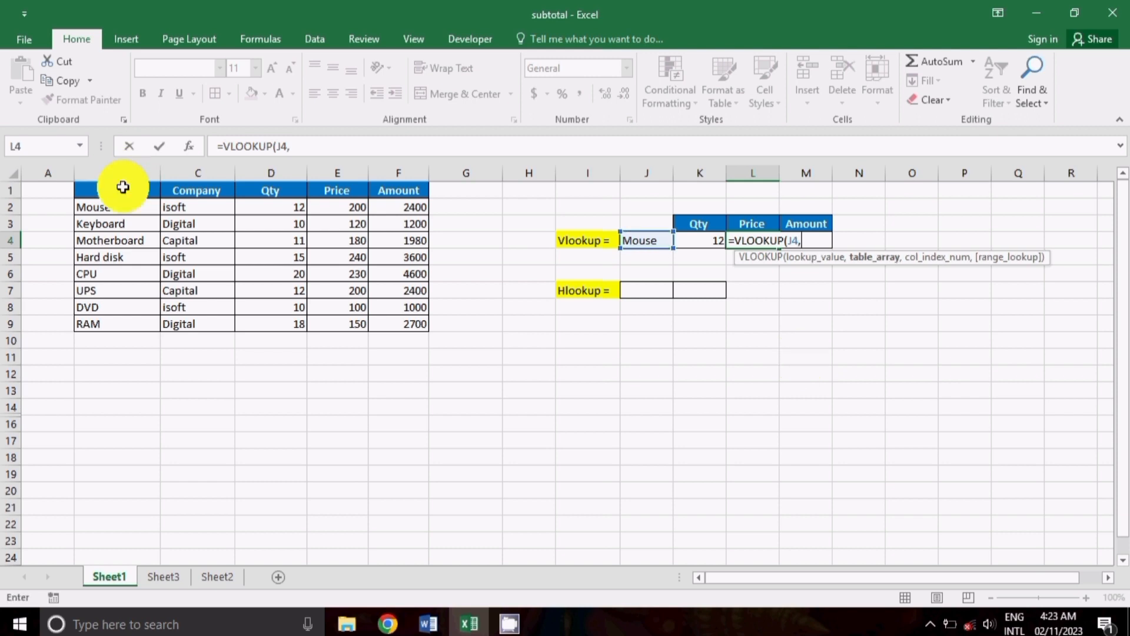
left_click_drag(123, 188, 425, 327)
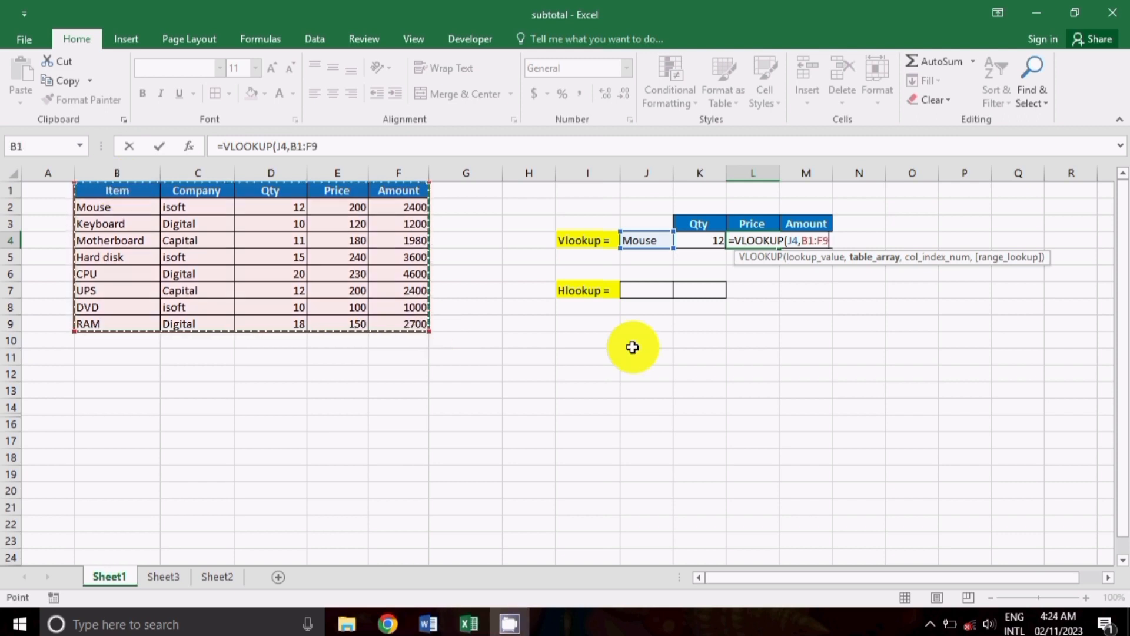
type(",")
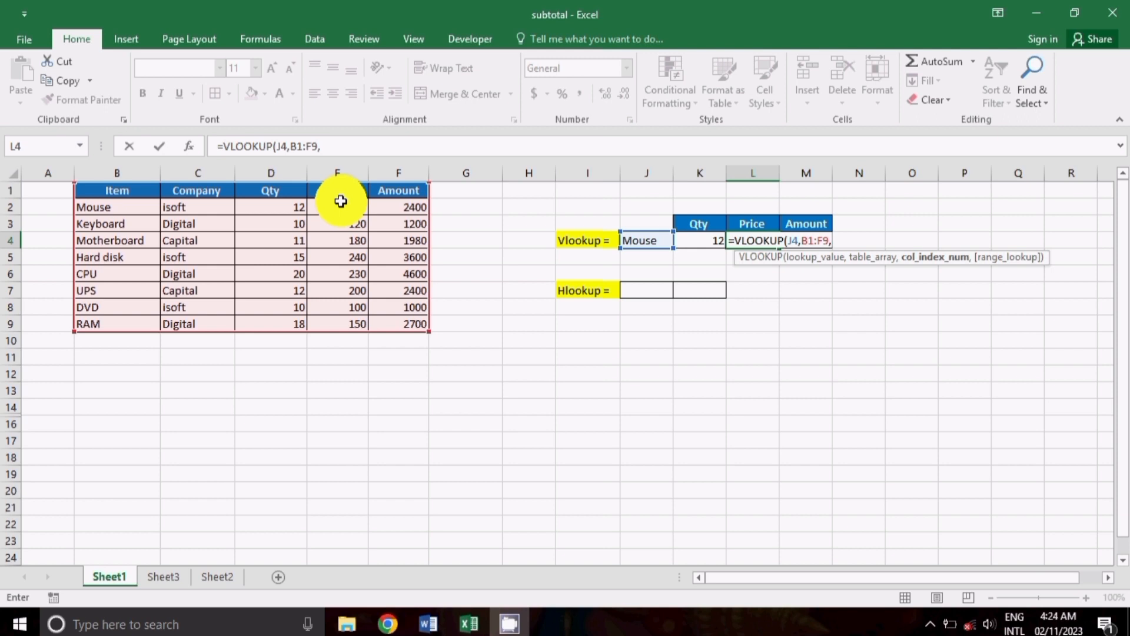
type("4,")
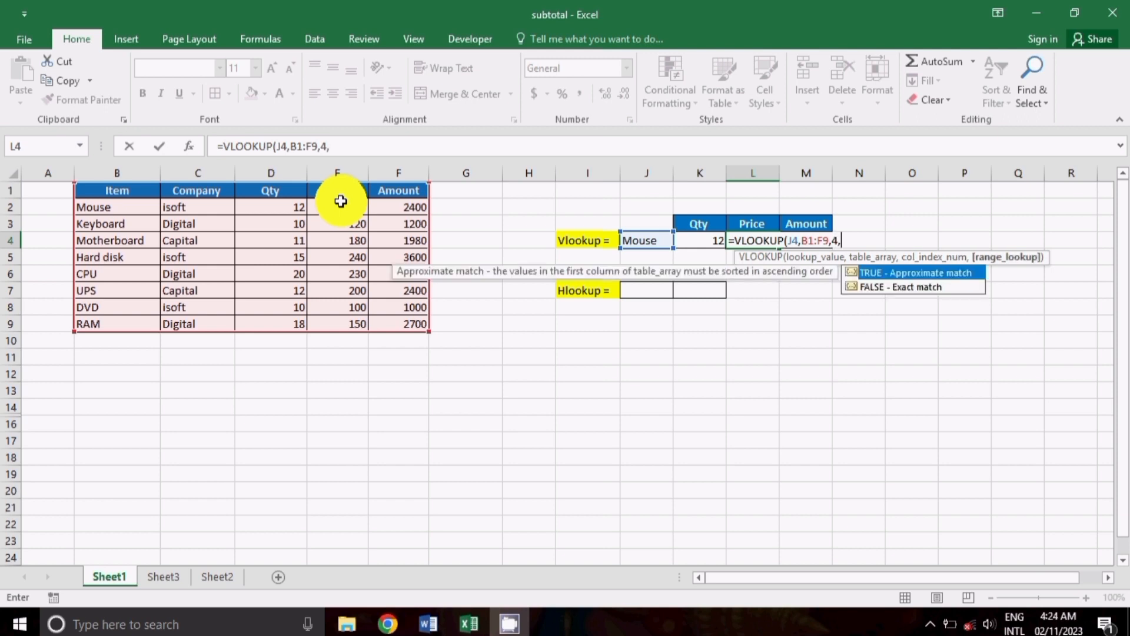
type(")")
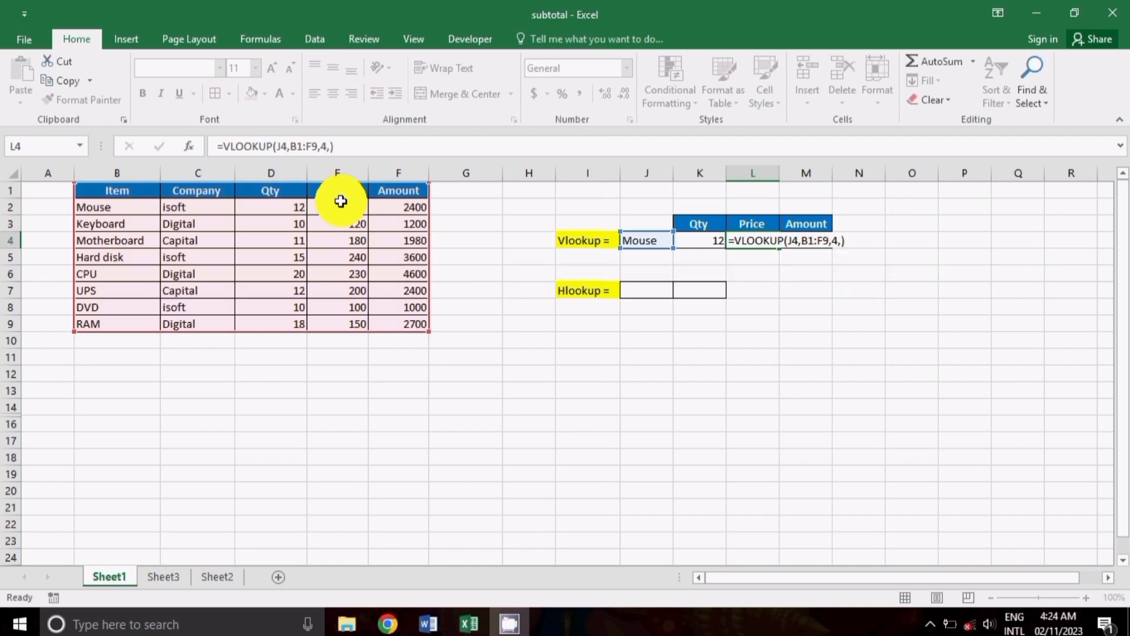
key("Return")
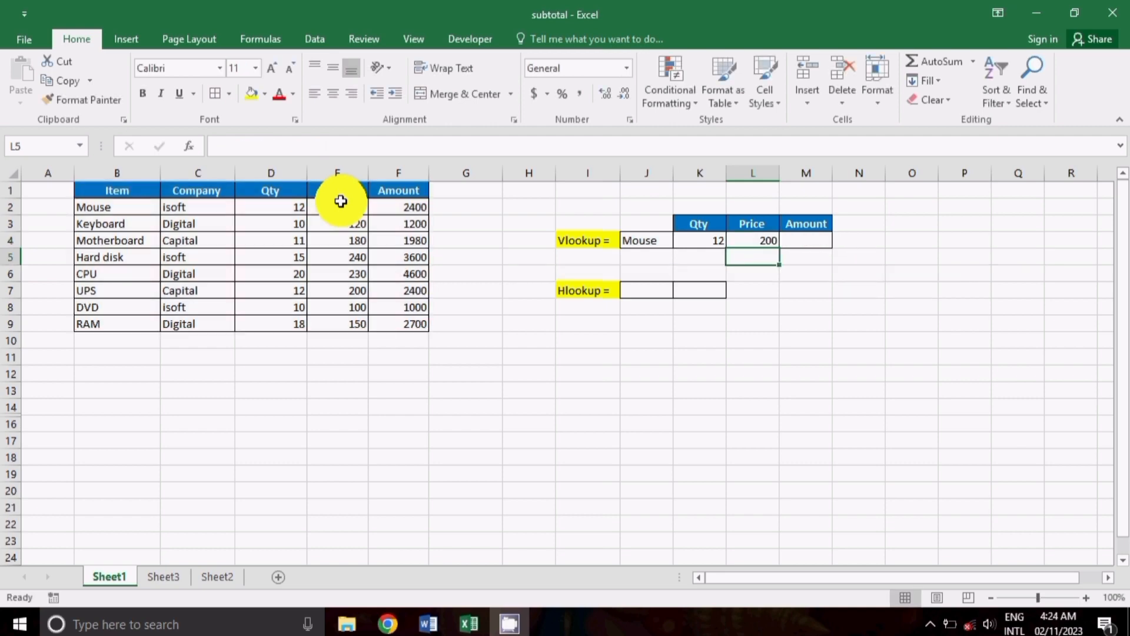
Step: Enter the formula =VLOOKUP(J4,B1:F9,5,0) in cell M4 to look up the item's Amount
left_click(818, 238)
type("=")
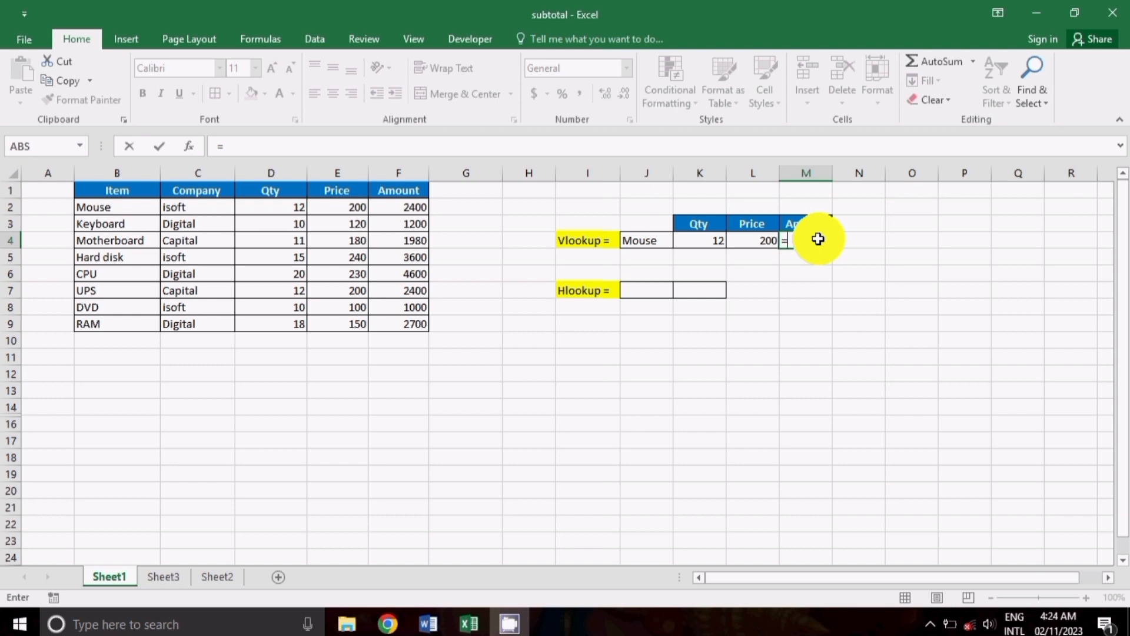
type("vlo")
key("Tab")
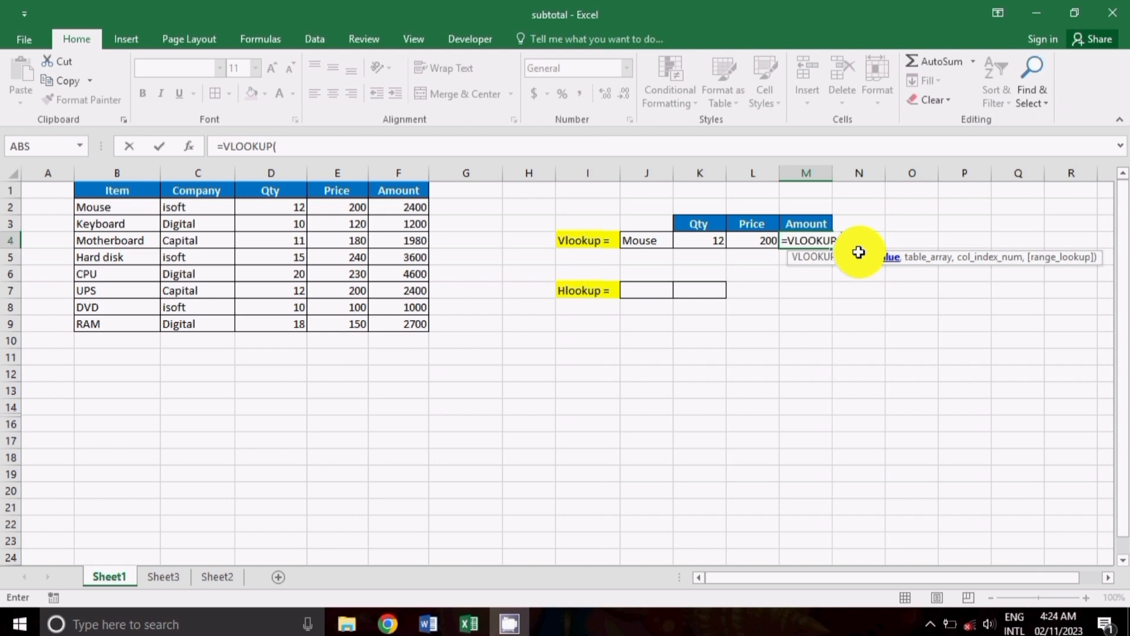
left_click(664, 238)
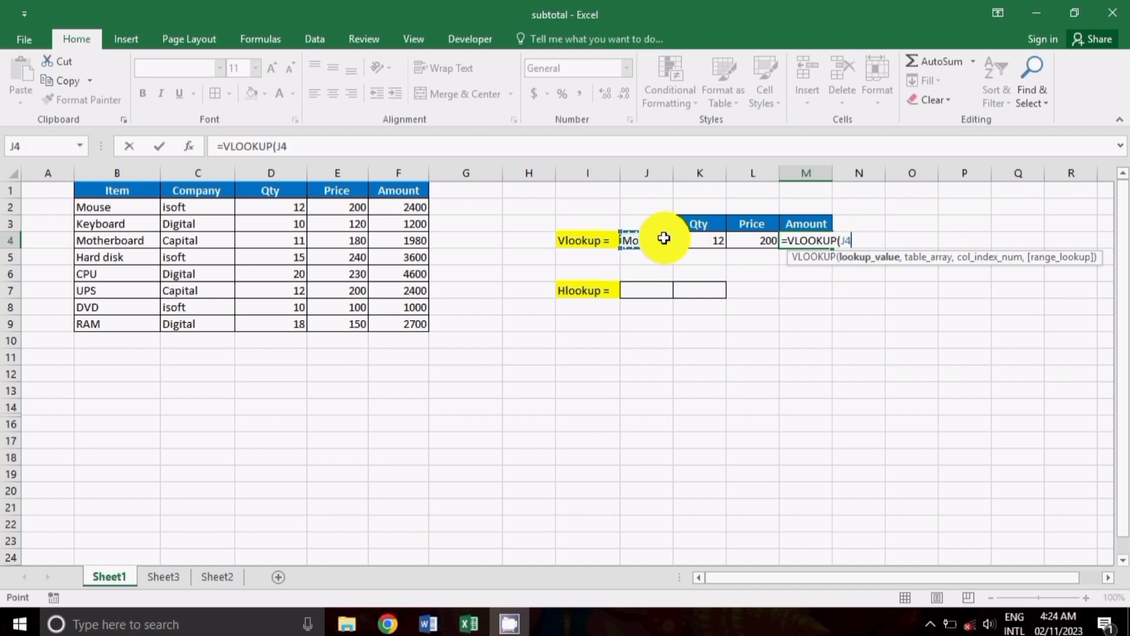
type(",")
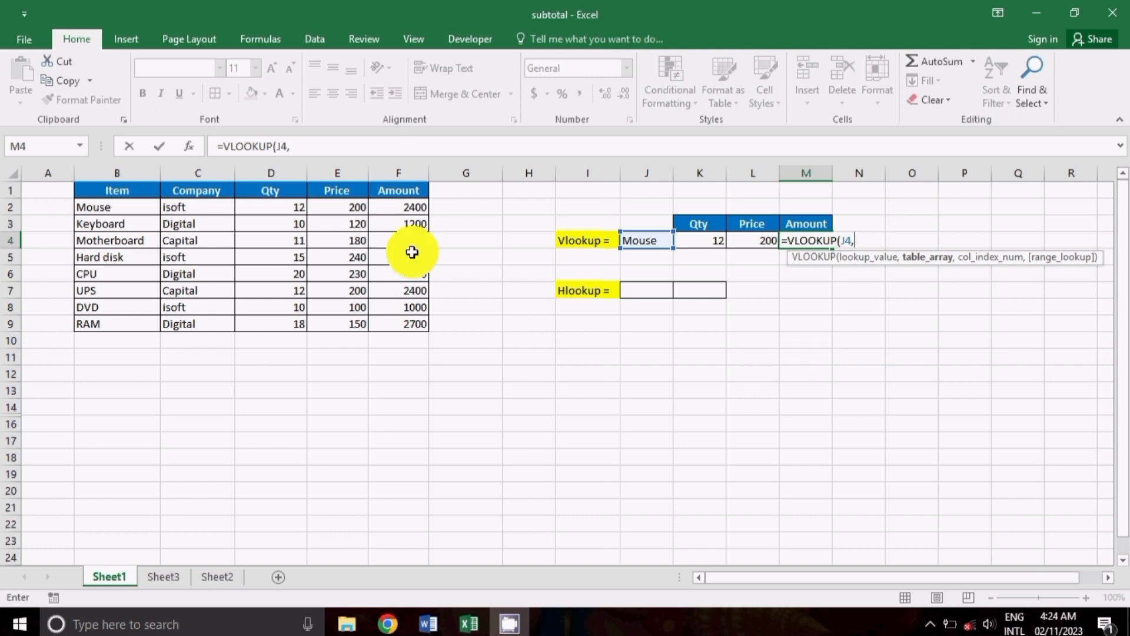
left_click(112, 192)
left_click_drag(181, 266, 391, 328)
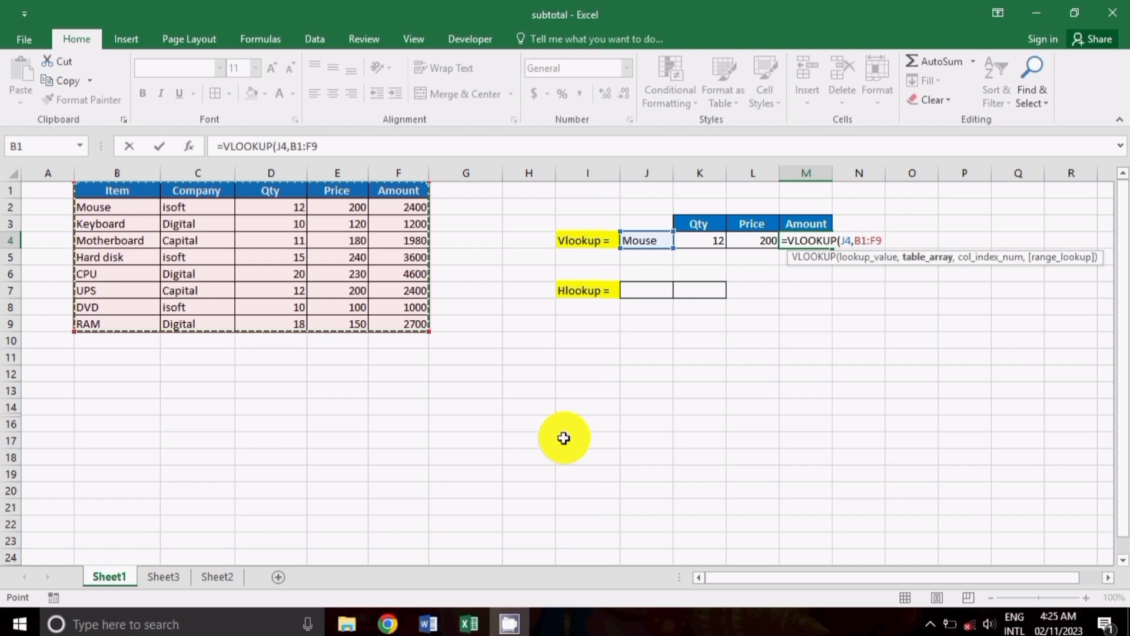
type(",")
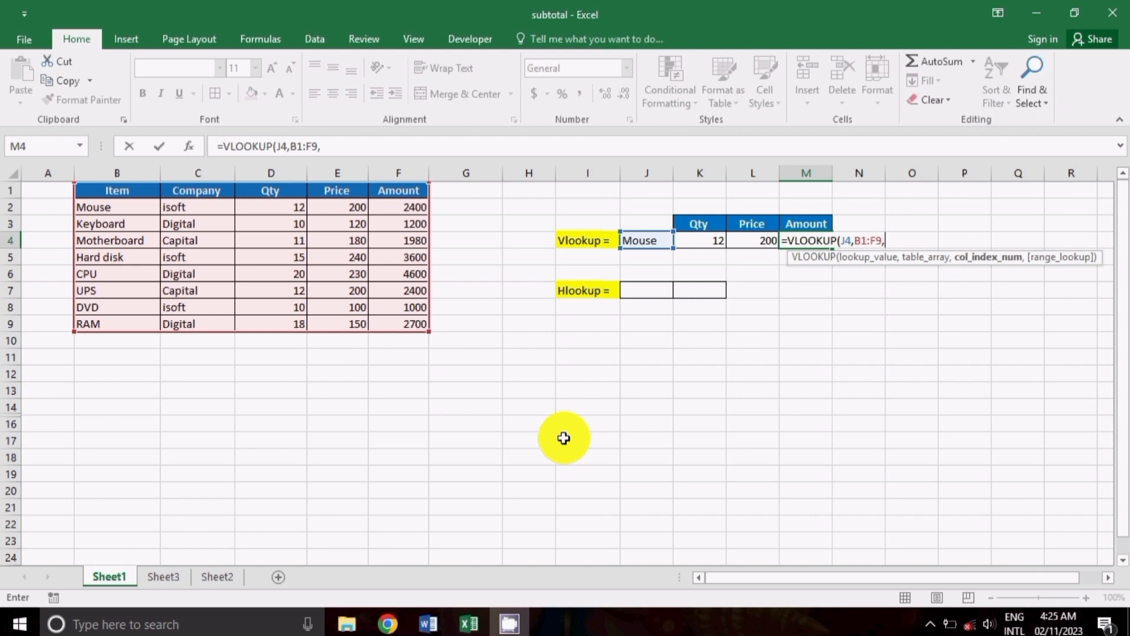
type("5")
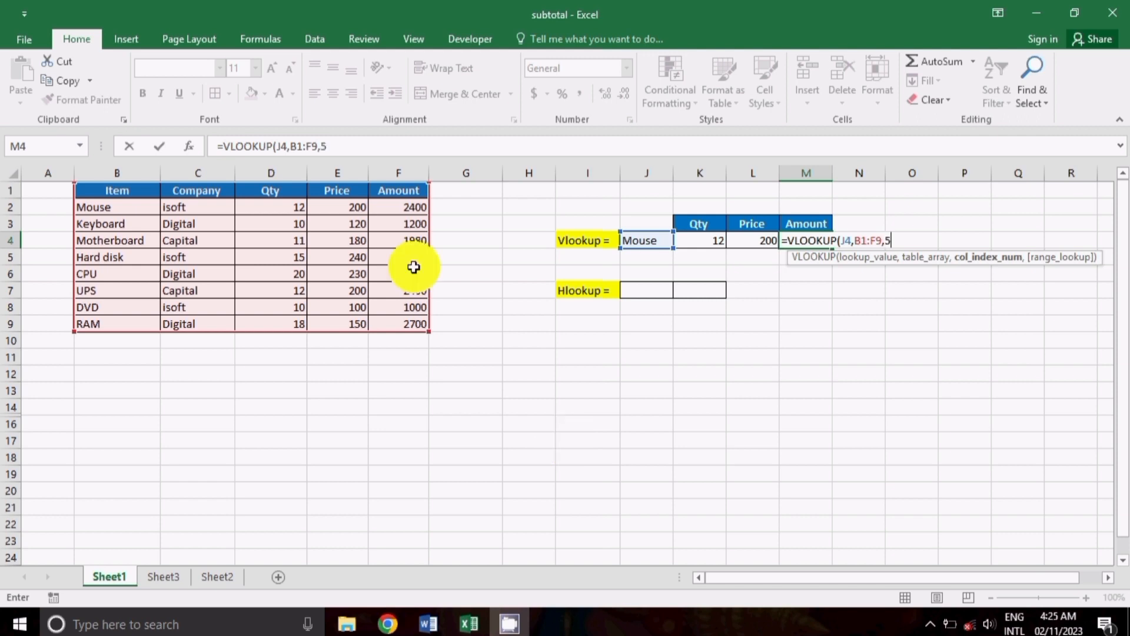
type(",")
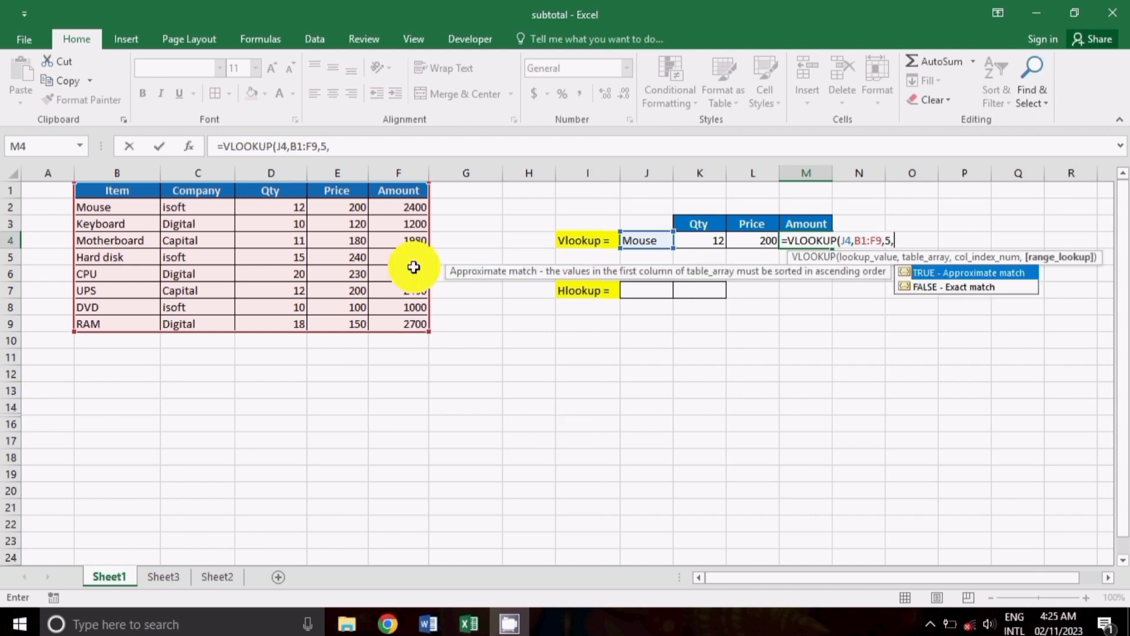
type("0)")
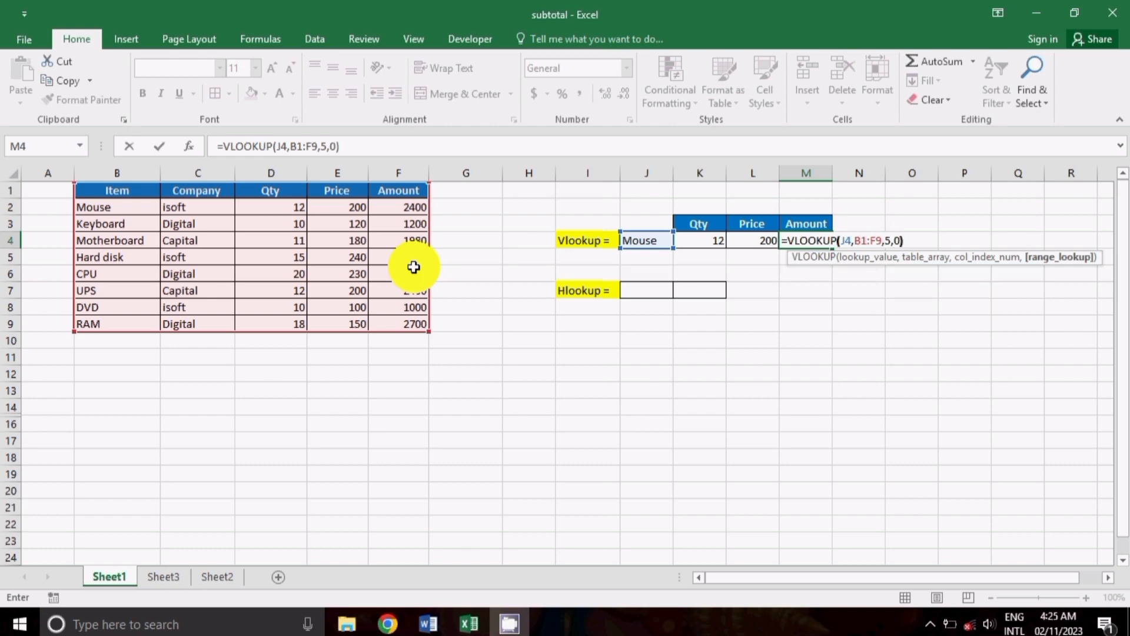
key("Return")
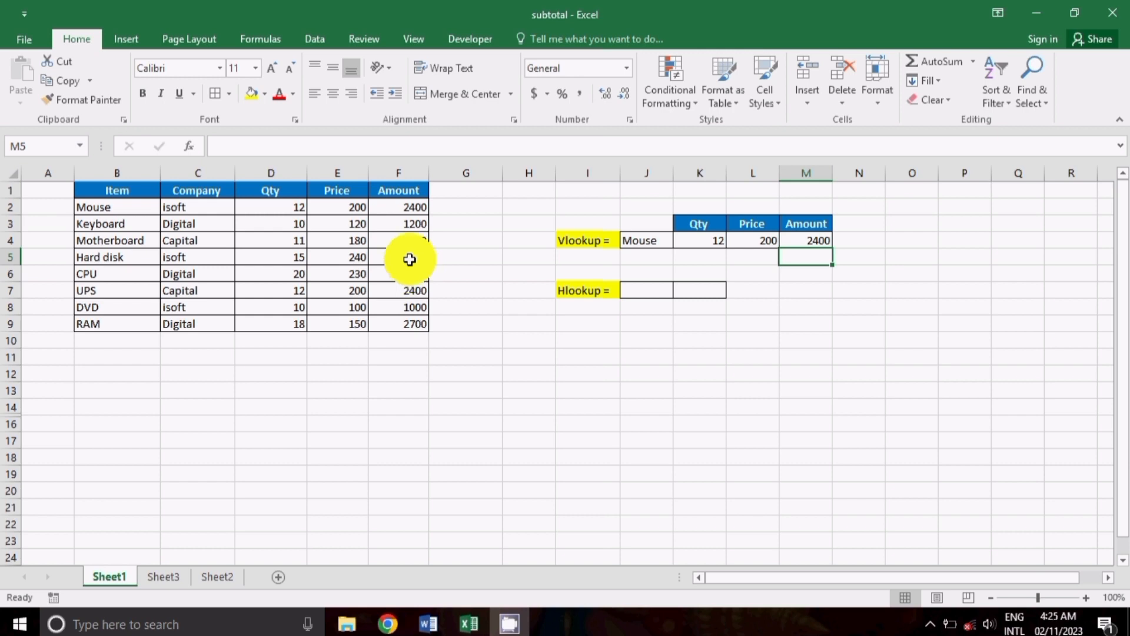
Step: Add a List data validation to the lookup cell J4, using the item names in =$B$2:$B$9 as its source
left_click(643, 239)
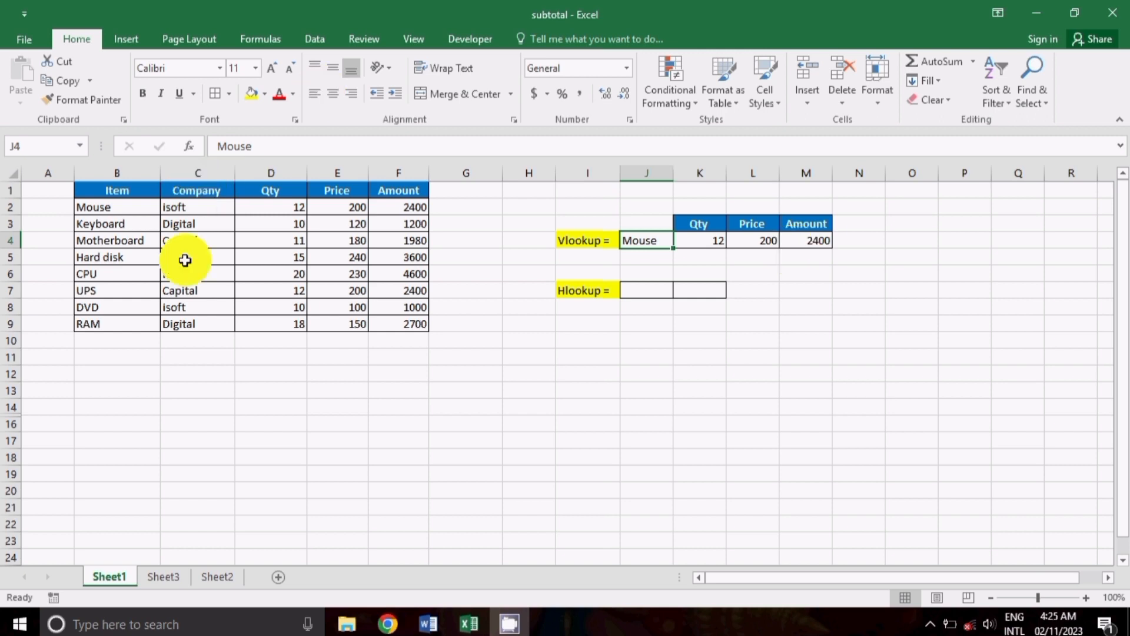
left_click(813, 242)
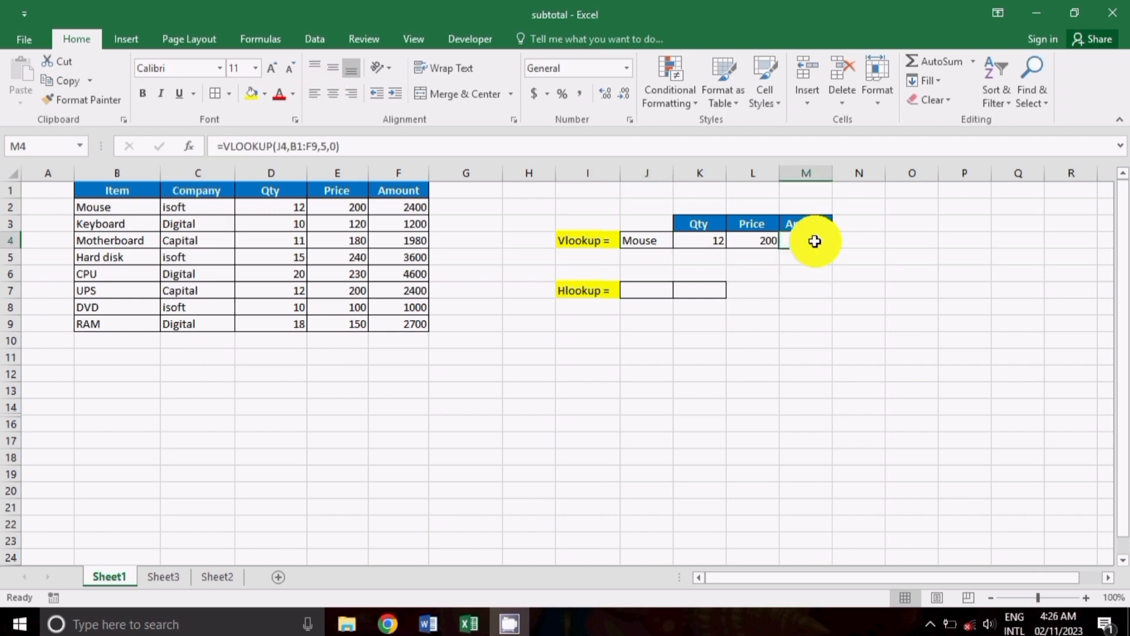
left_click(650, 241)
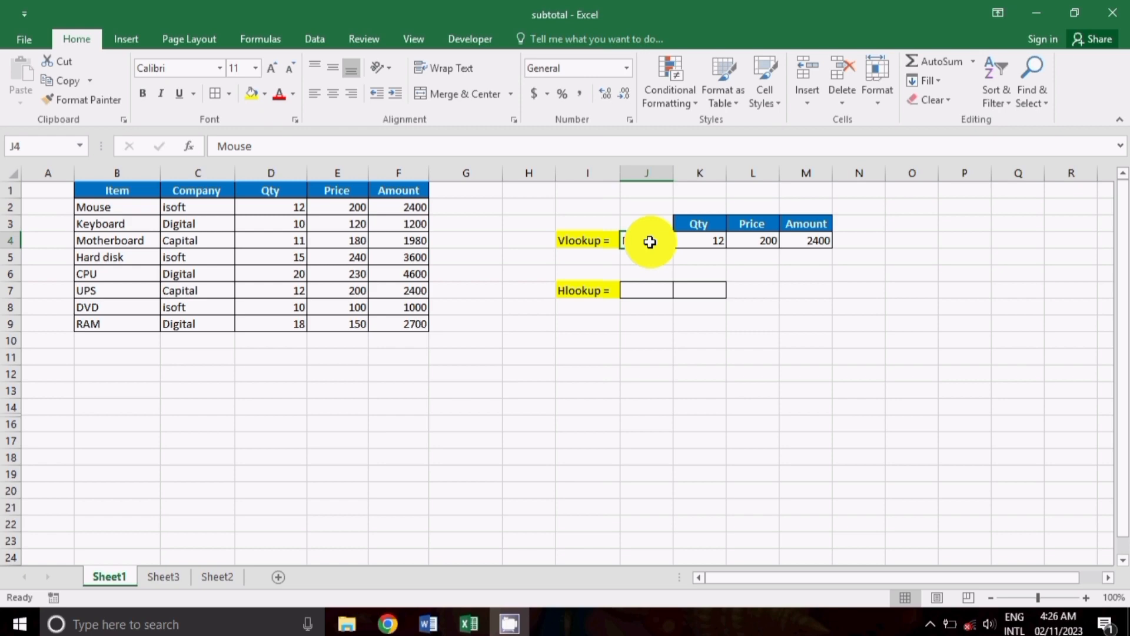
left_click(312, 45)
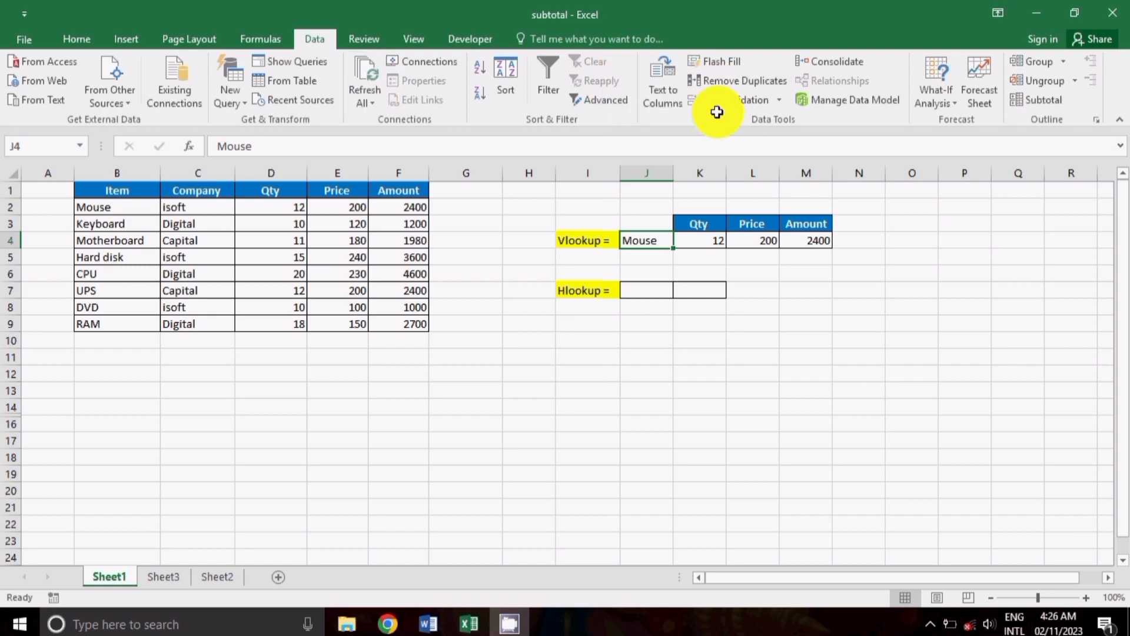
left_click(720, 101)
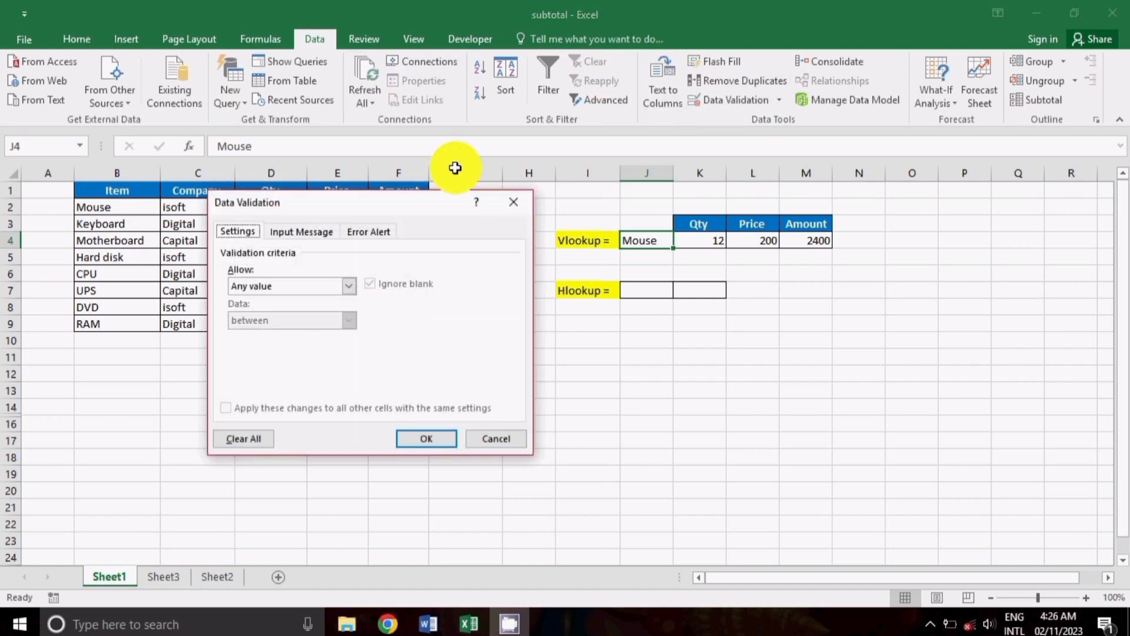
left_click_drag(391, 200, 458, 92)
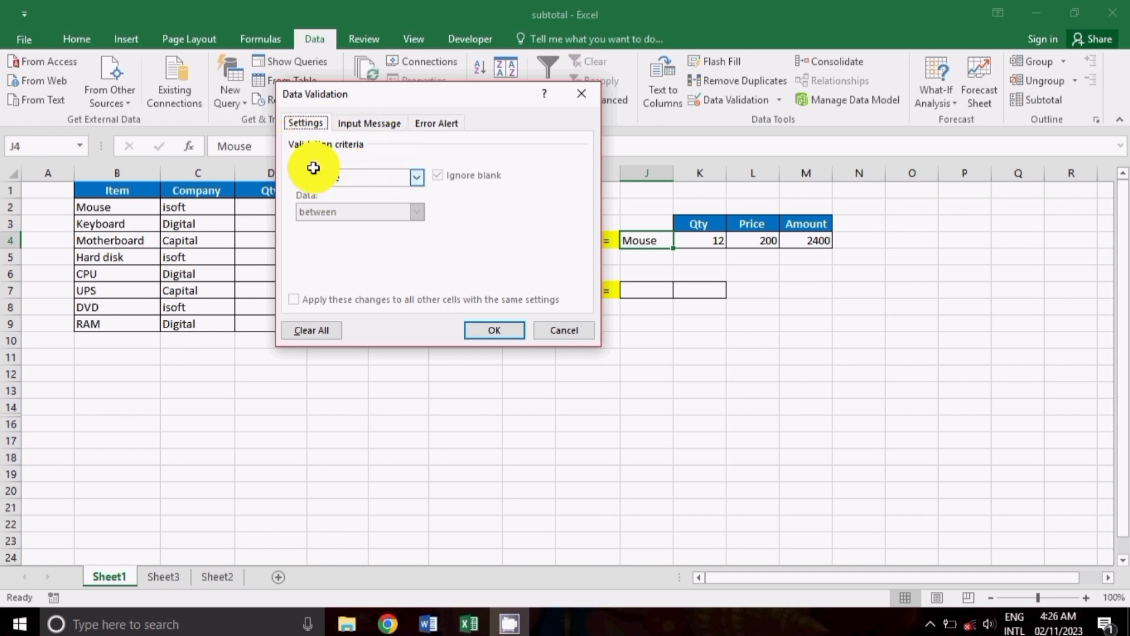
left_click(416, 178)
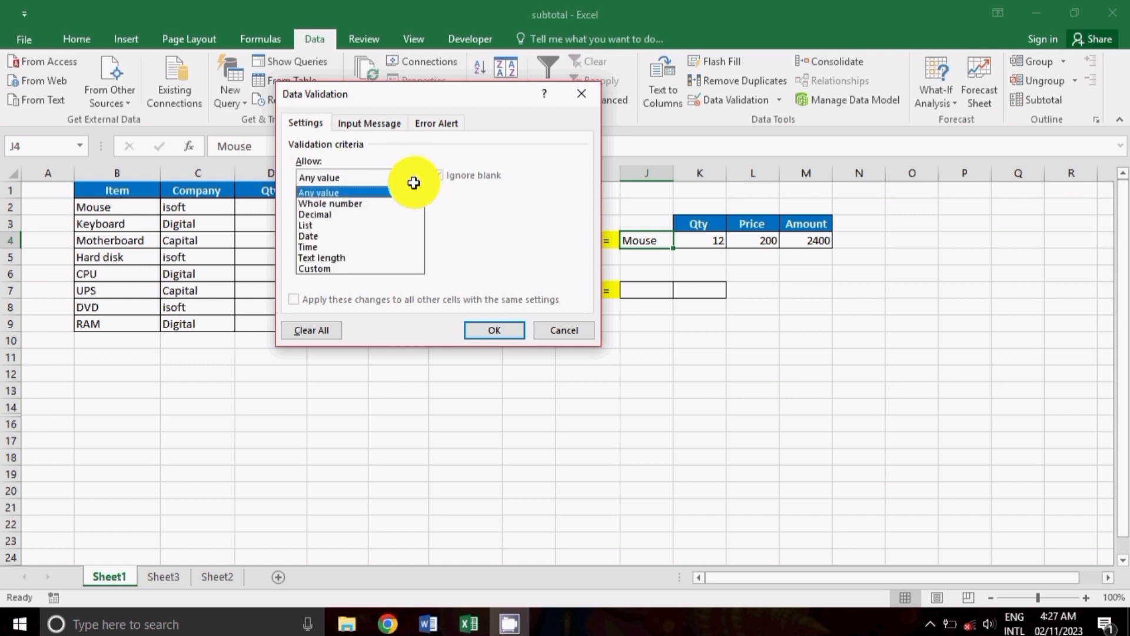
left_click(398, 224)
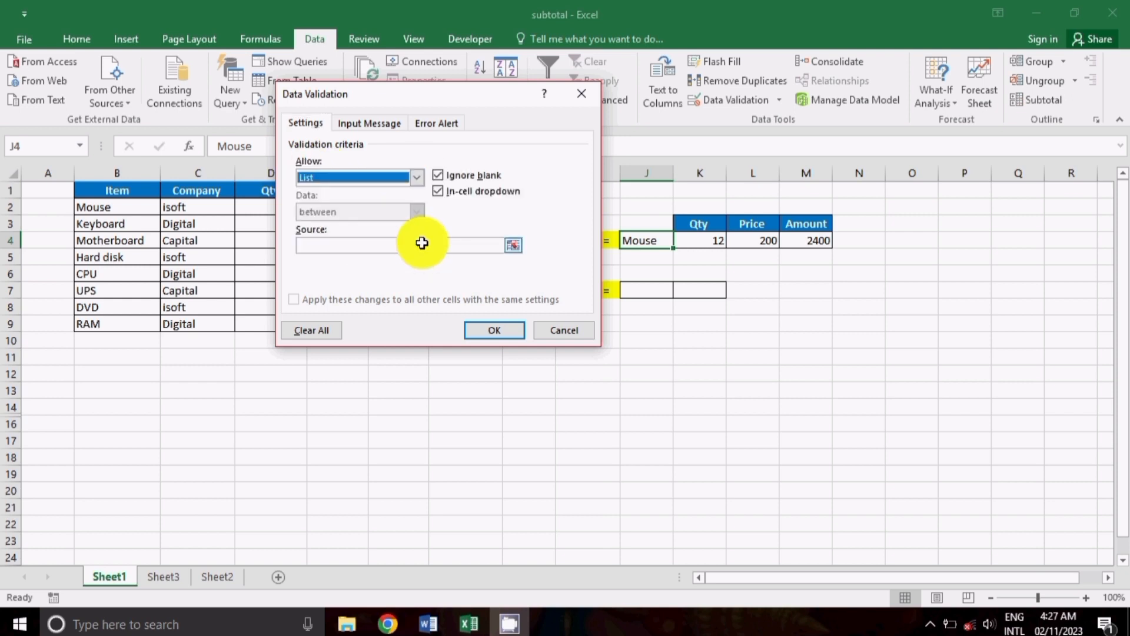
left_click(504, 246)
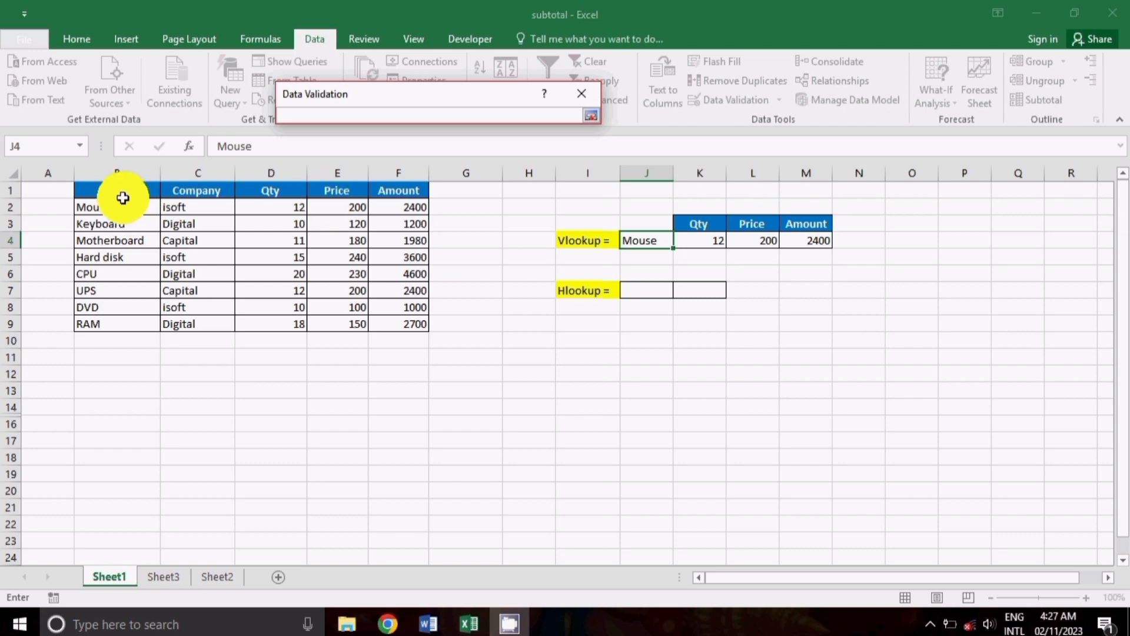
left_click_drag(121, 203, 120, 324)
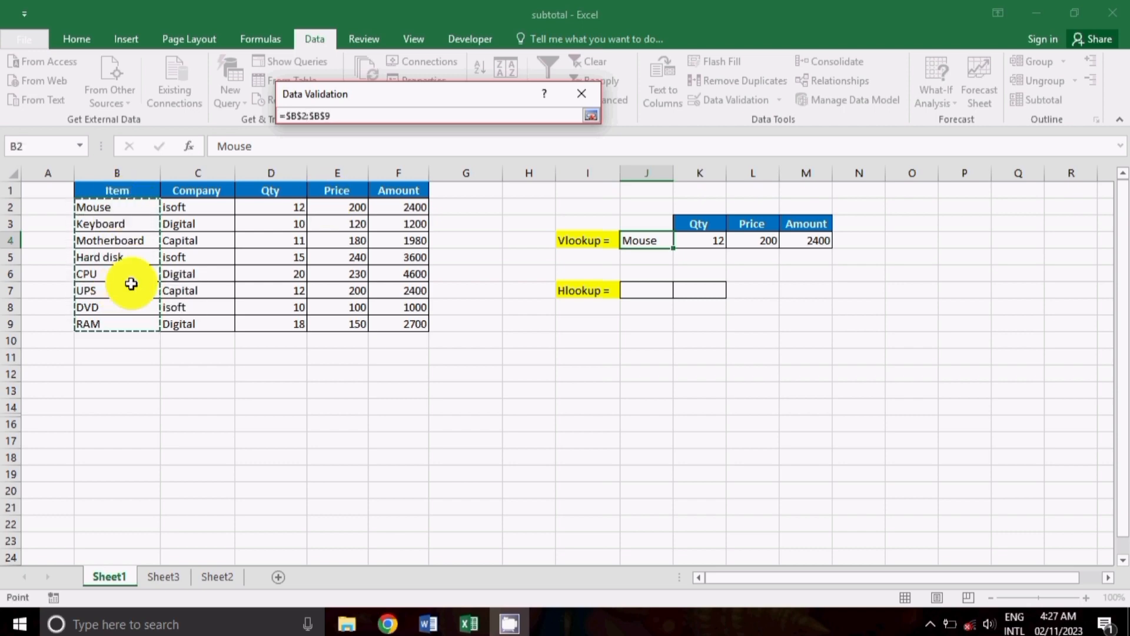
left_click(588, 116)
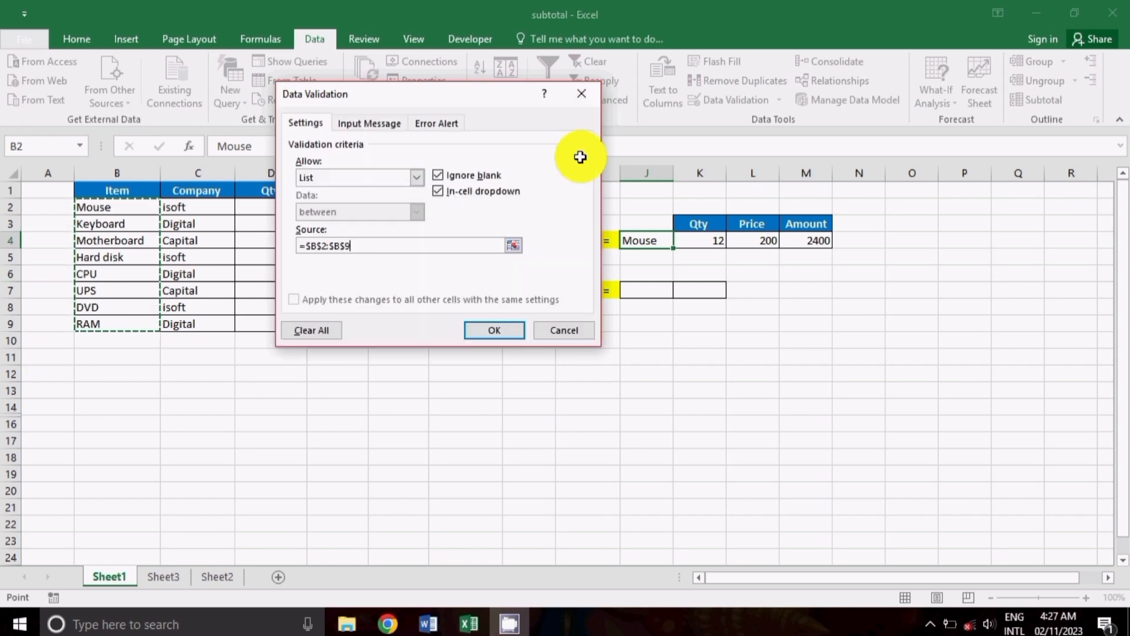
left_click(495, 324)
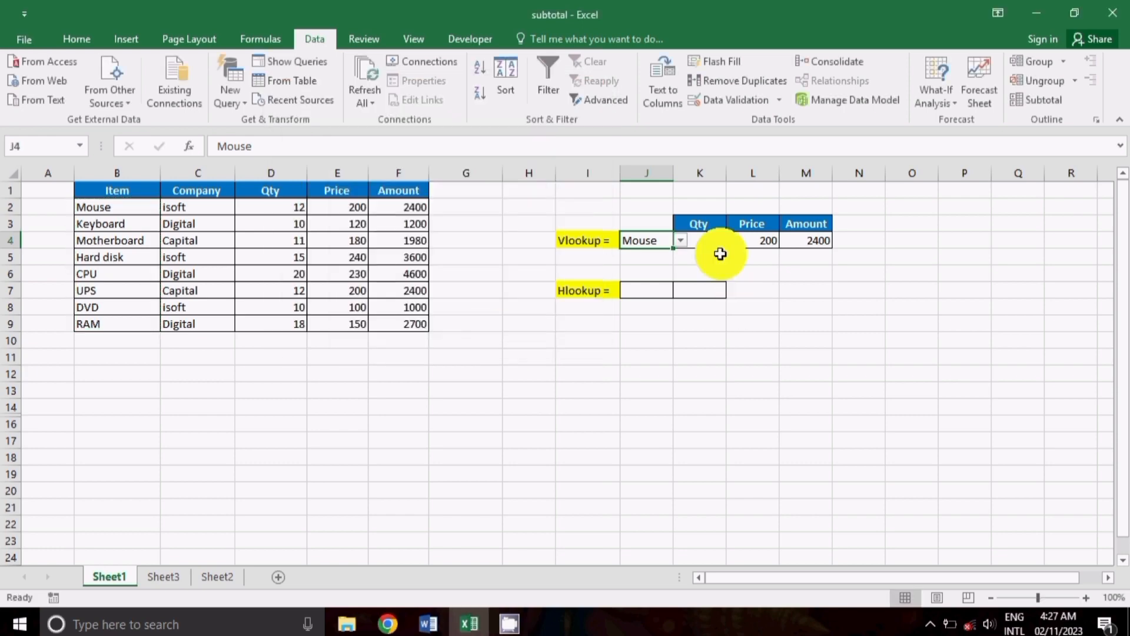
Step: Try several items from J4's drop-down list, including Keyboard, Hard disk, DVD and RAM, and finish with CPU selected
left_click(681, 240)
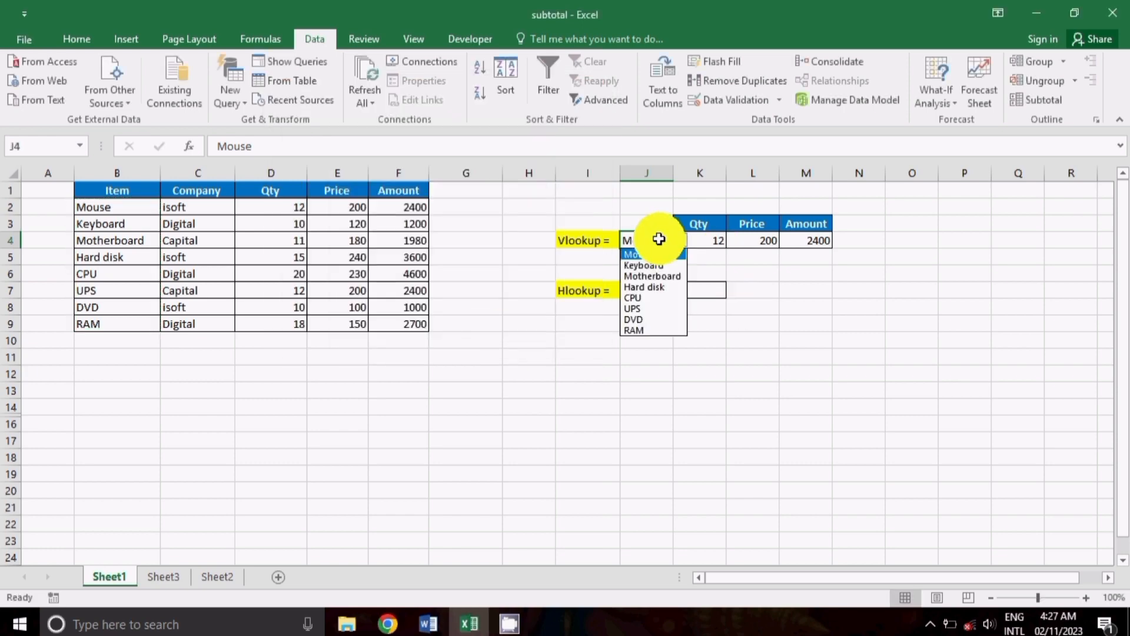
left_click(636, 264)
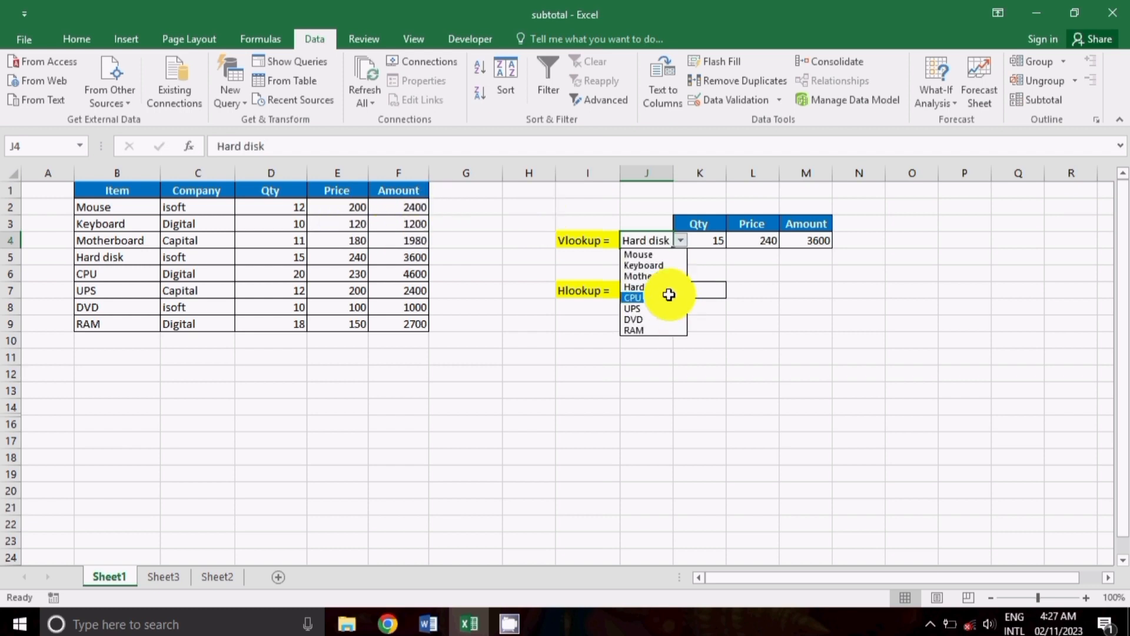
left_click(659, 321)
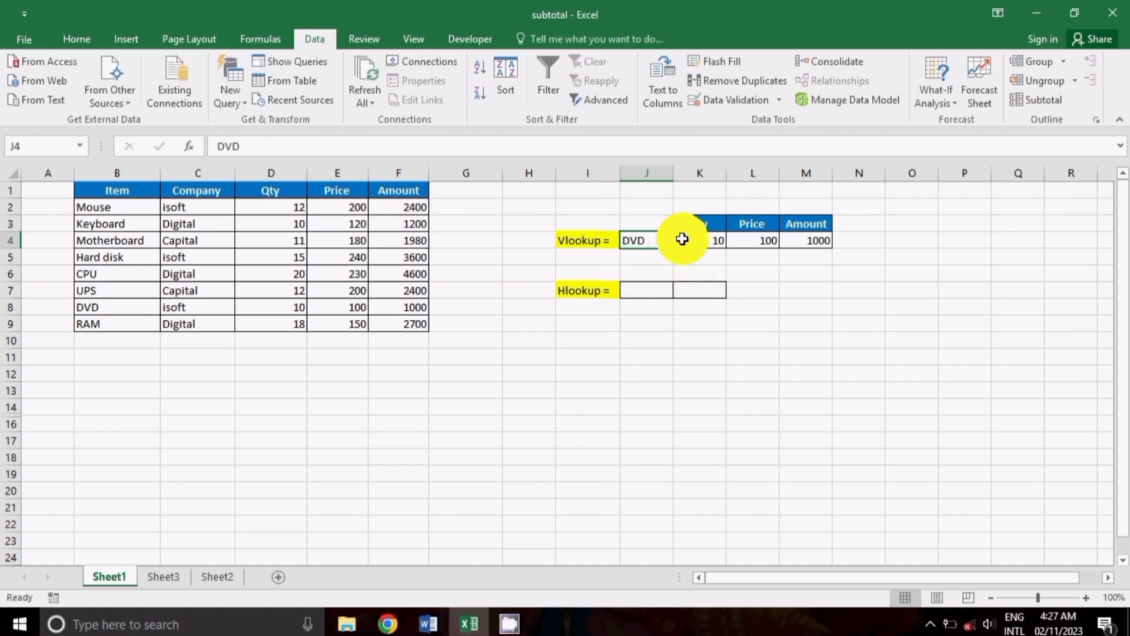
left_click(681, 240)
left_click(654, 324)
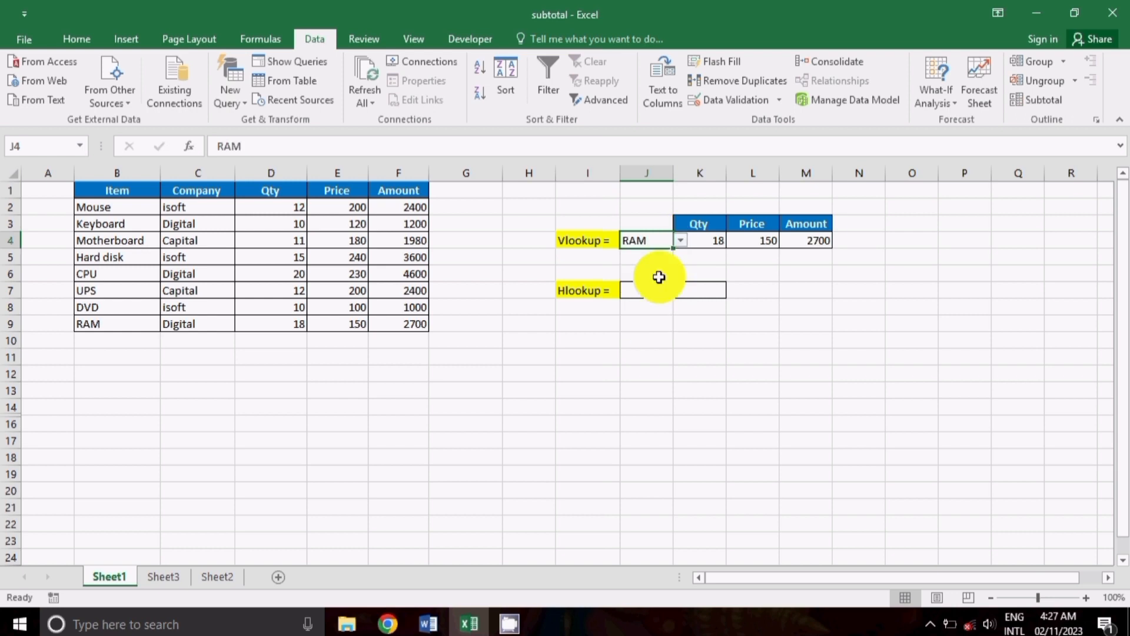
left_click(681, 240)
left_click(671, 294)
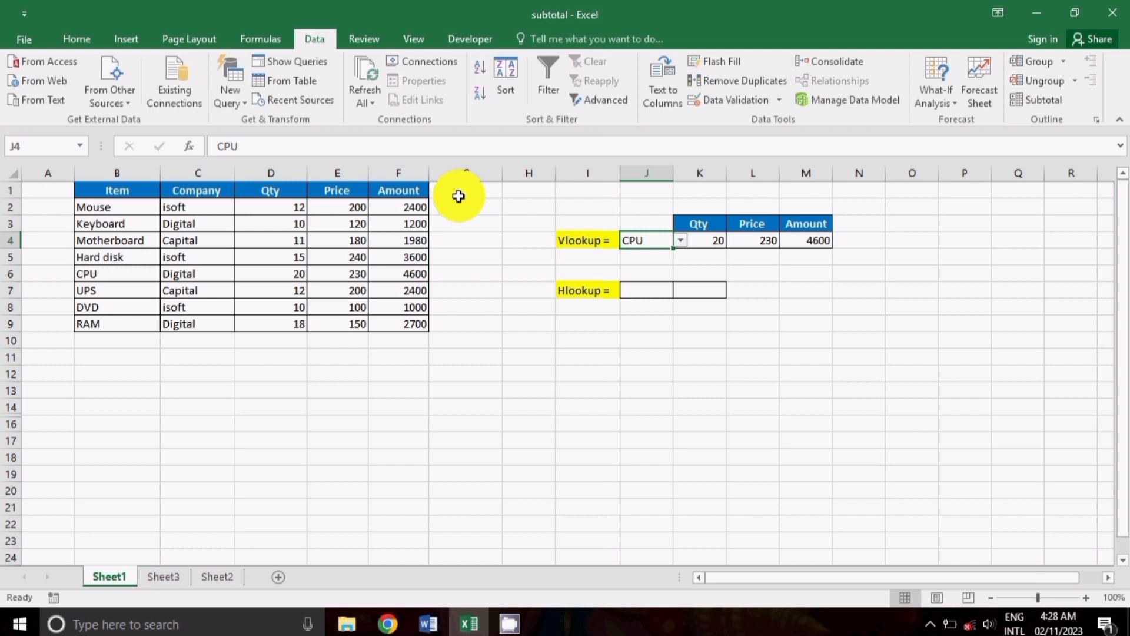
Step: Copy the Qty header from cell D1 into cell J7, beside the Hlookup label
key("Down")
key("Down")
key("Down")
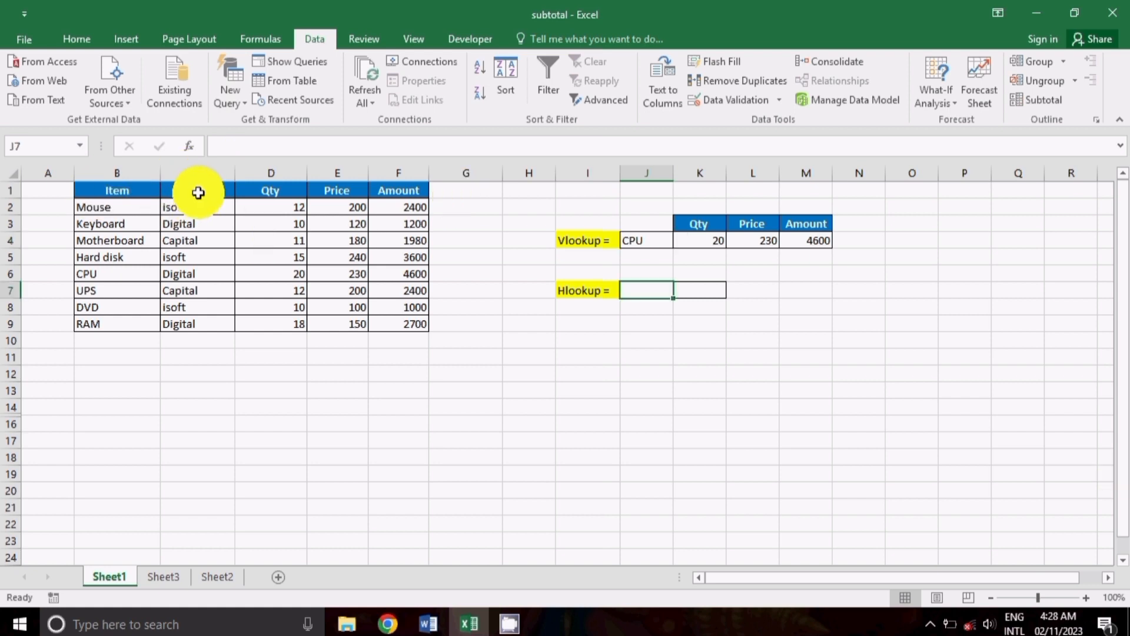
left_click(265, 194)
key("ctrl+c")
left_click(647, 290)
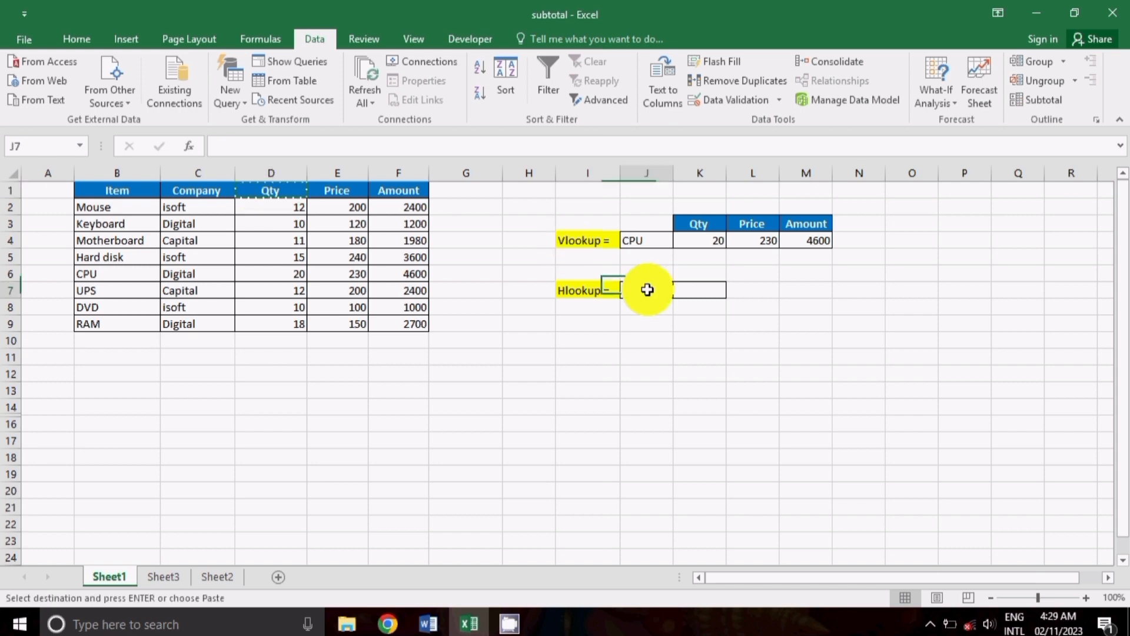
key("ctrl+v")
Step: Enter the formula =HLOOKUP(J7,B1:F9,5,0) in cell K7 to look up the Qty in the table's fifth row
left_click(691, 291)
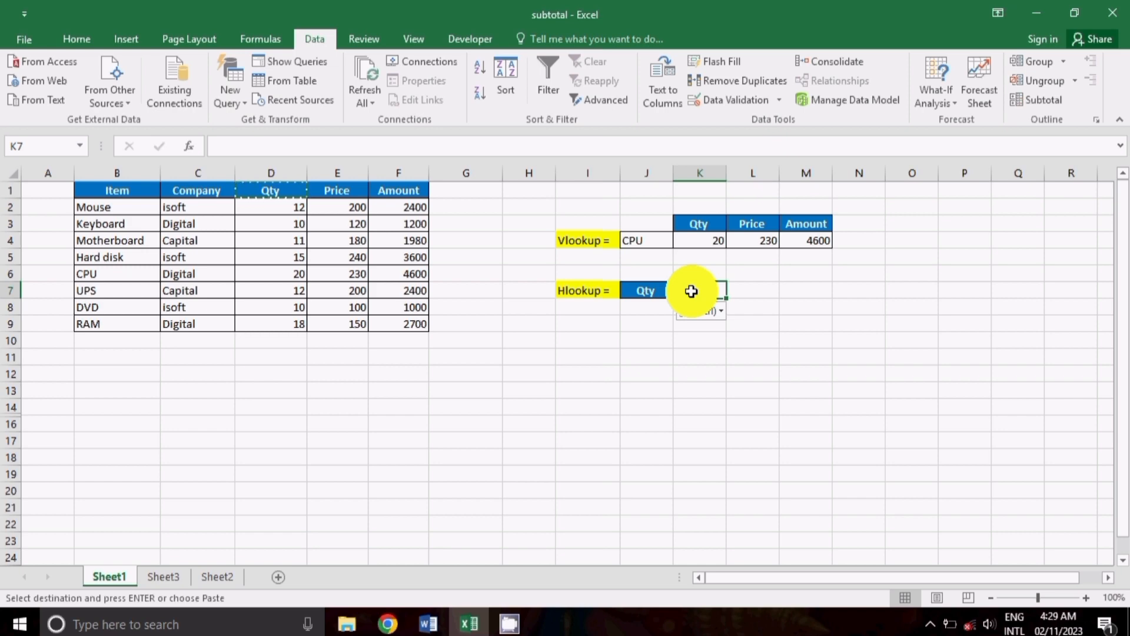
type("=hl")
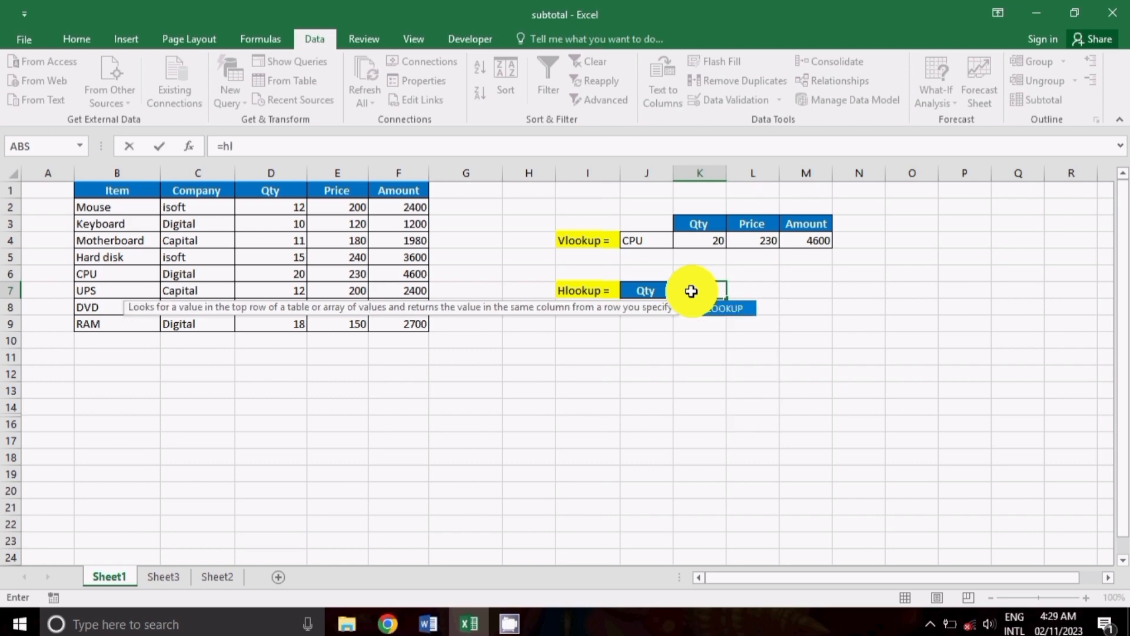
key("Tab")
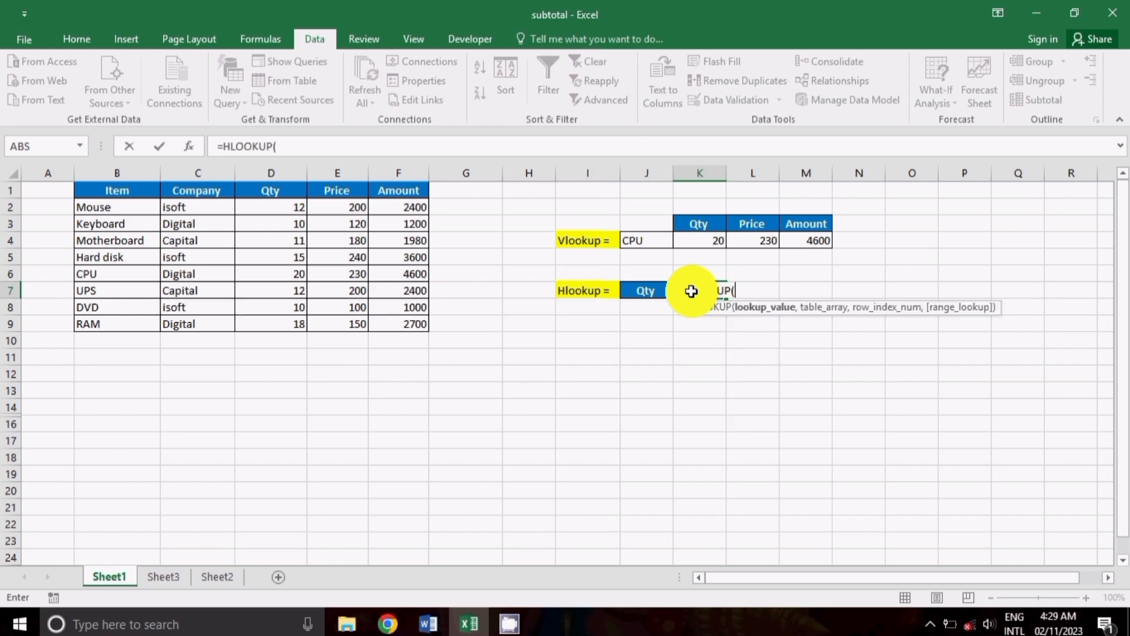
left_click(647, 289)
type(",")
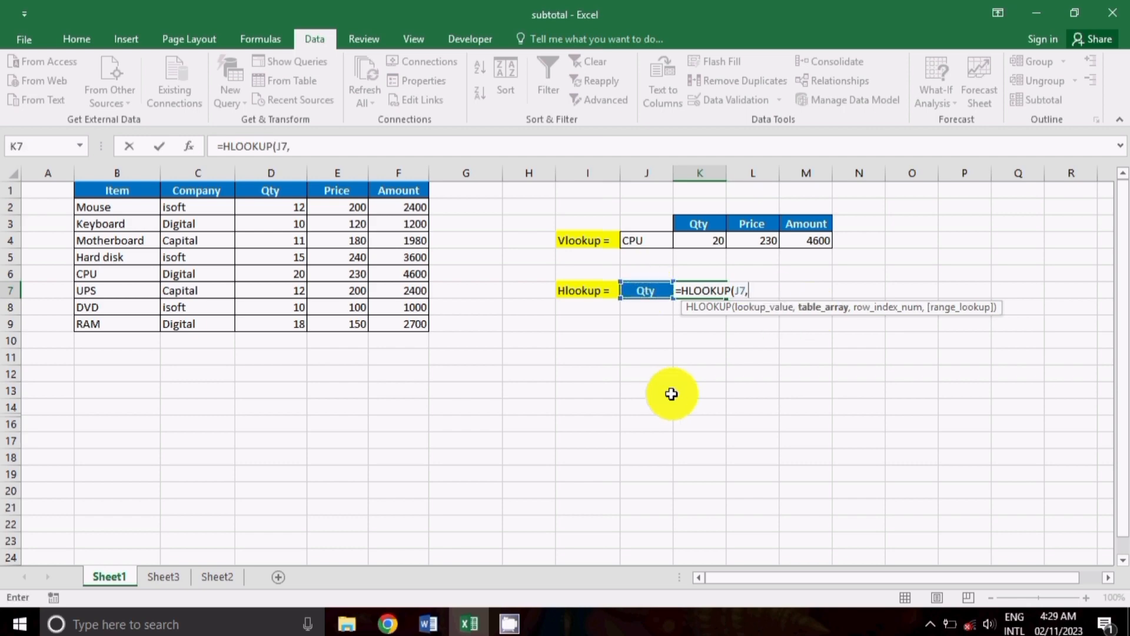
left_click_drag(114, 189, 418, 328)
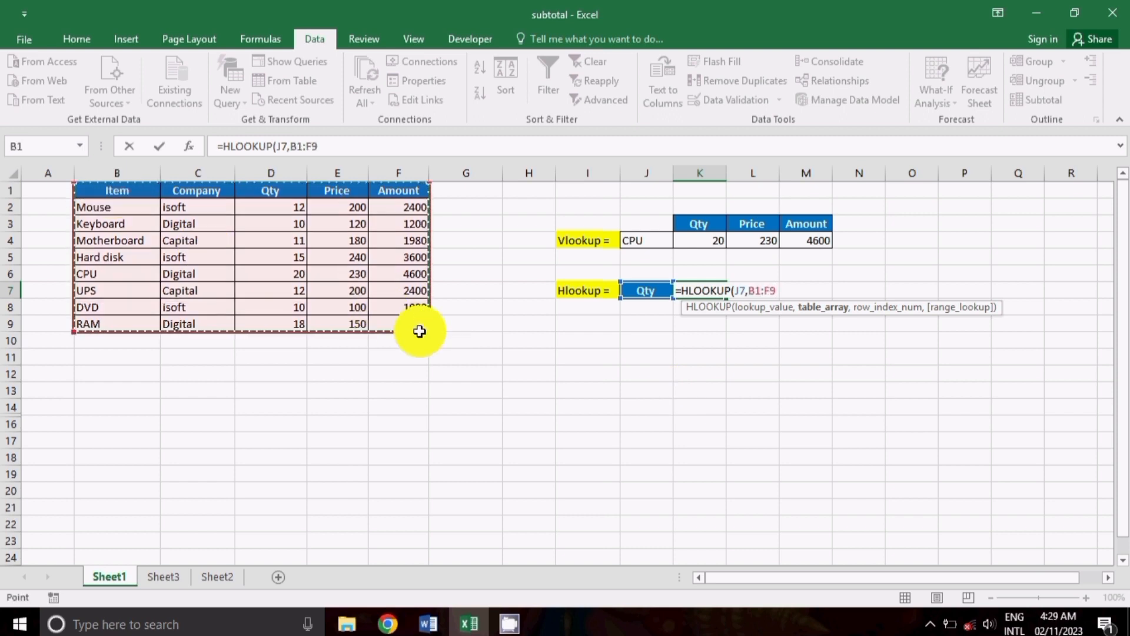
type(",")
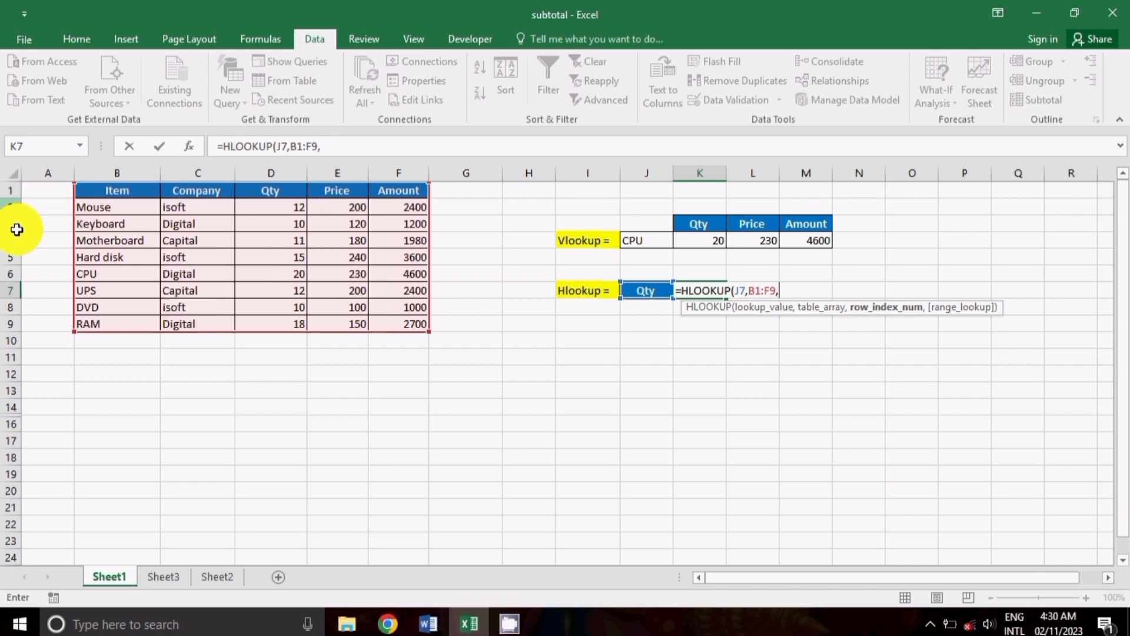
type("5")
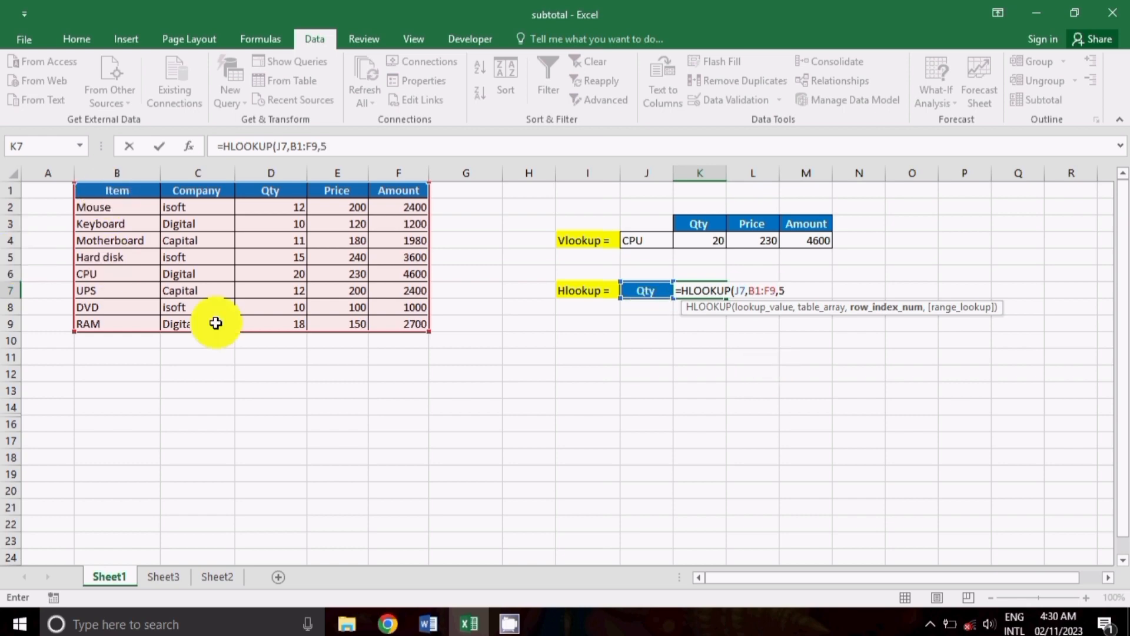
type(",")
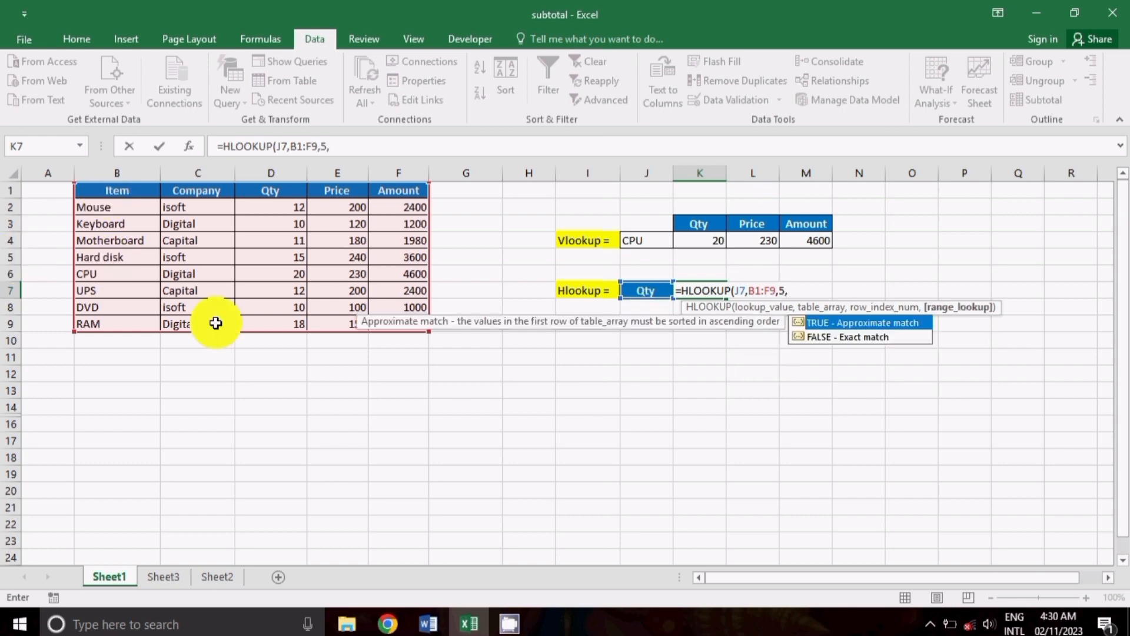
type("0)")
key("Return")
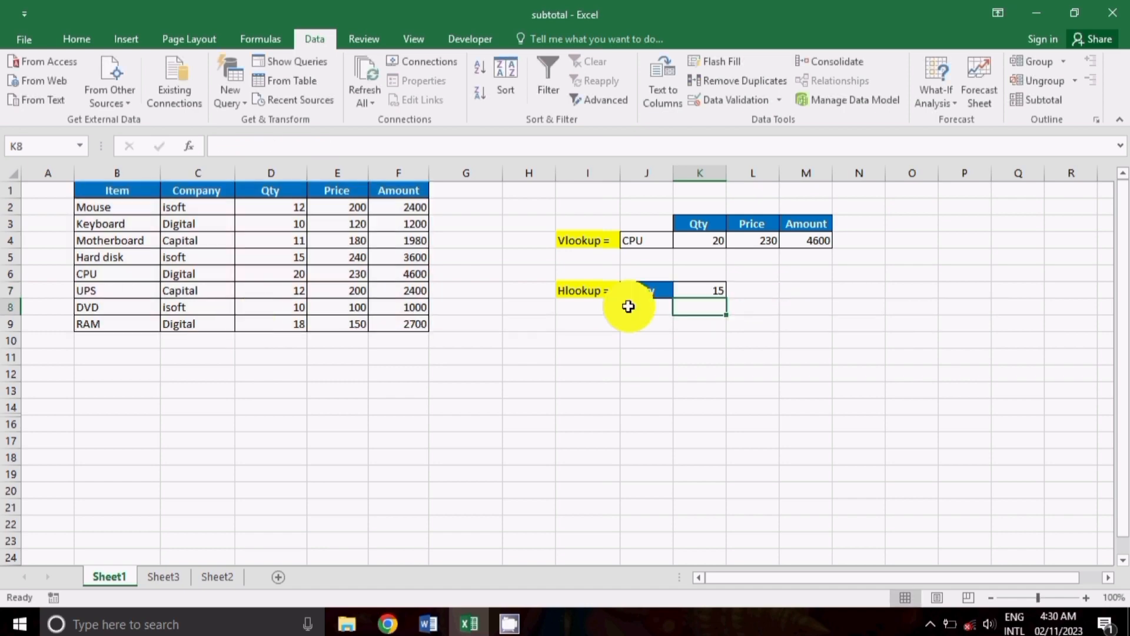
left_click(702, 291)
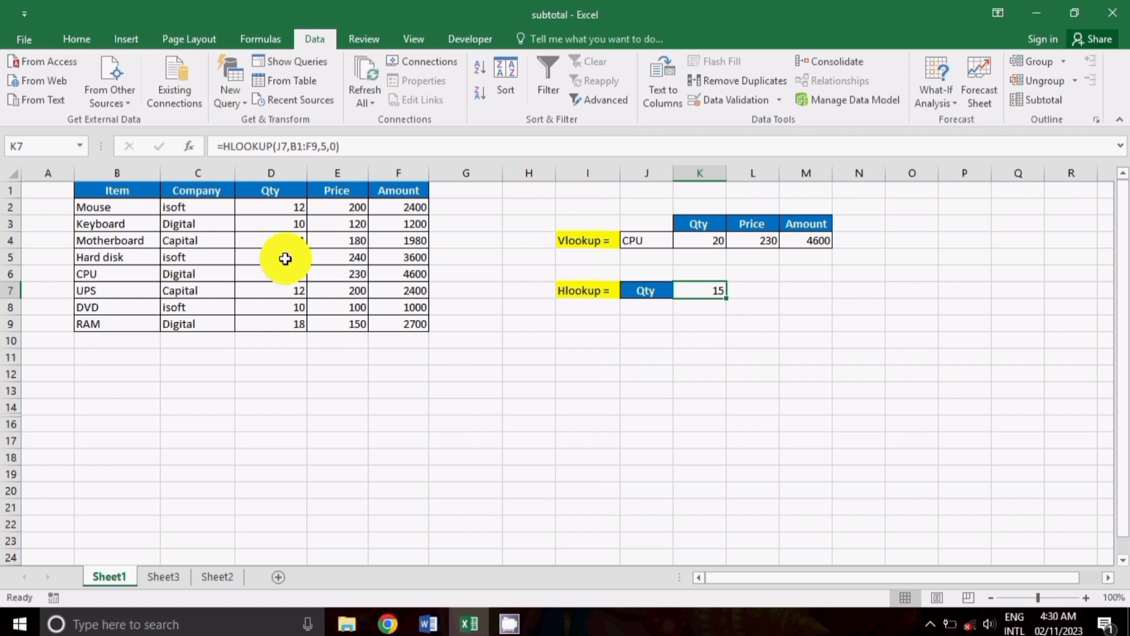
Step: Copy the Price header from cell E1 into cell J8, below the Qty lookup label
left_click(646, 288)
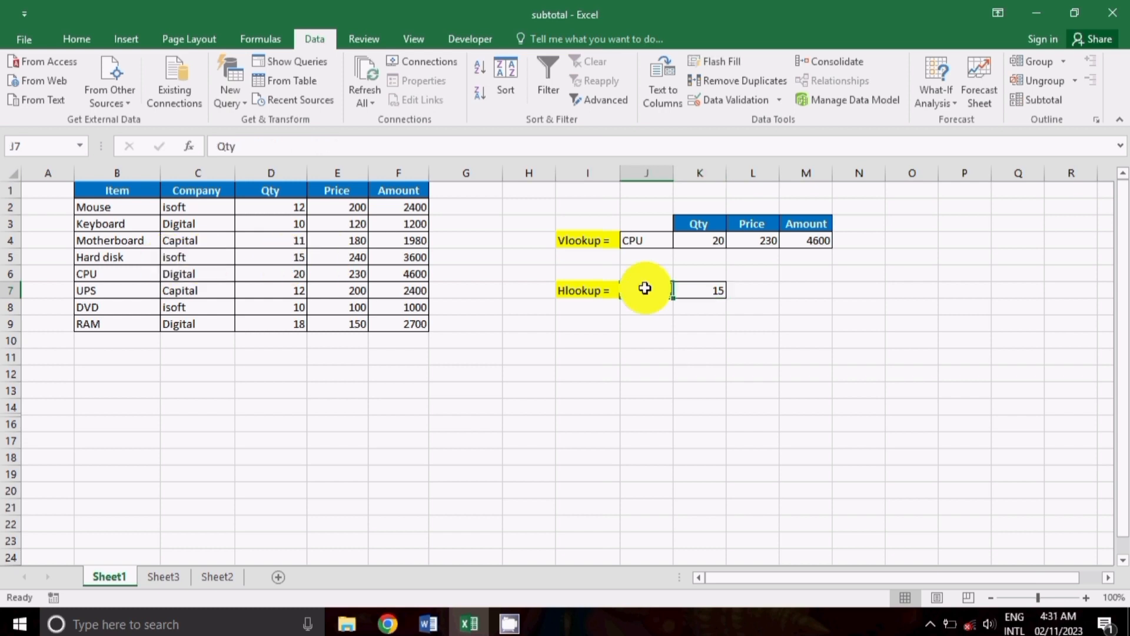
left_click(645, 306)
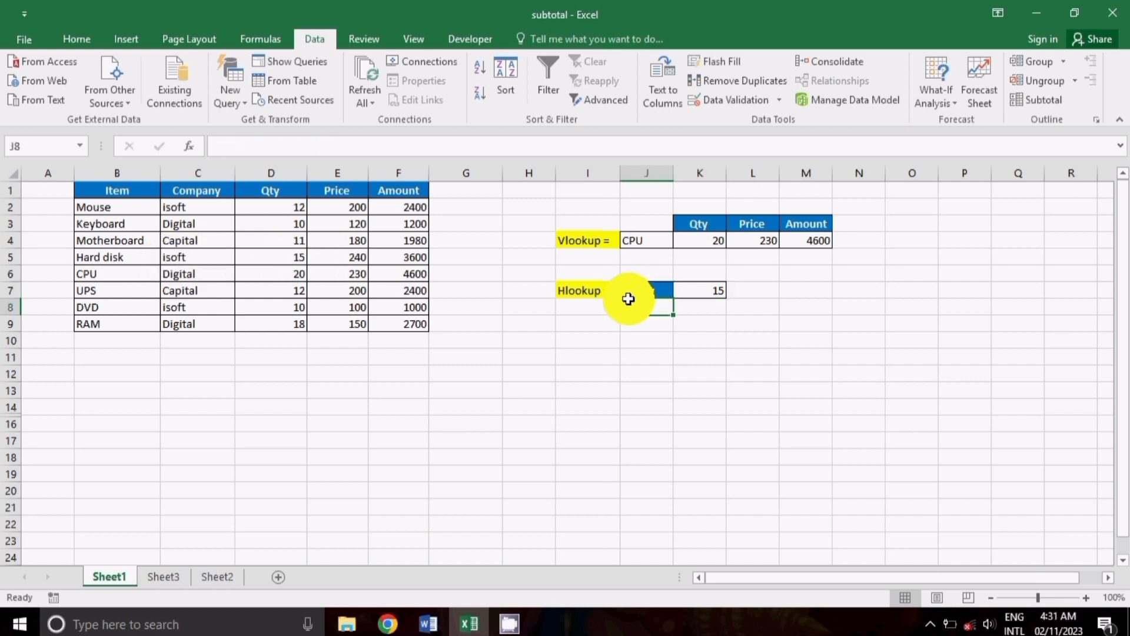
left_click(362, 193)
key("ctrl+c")
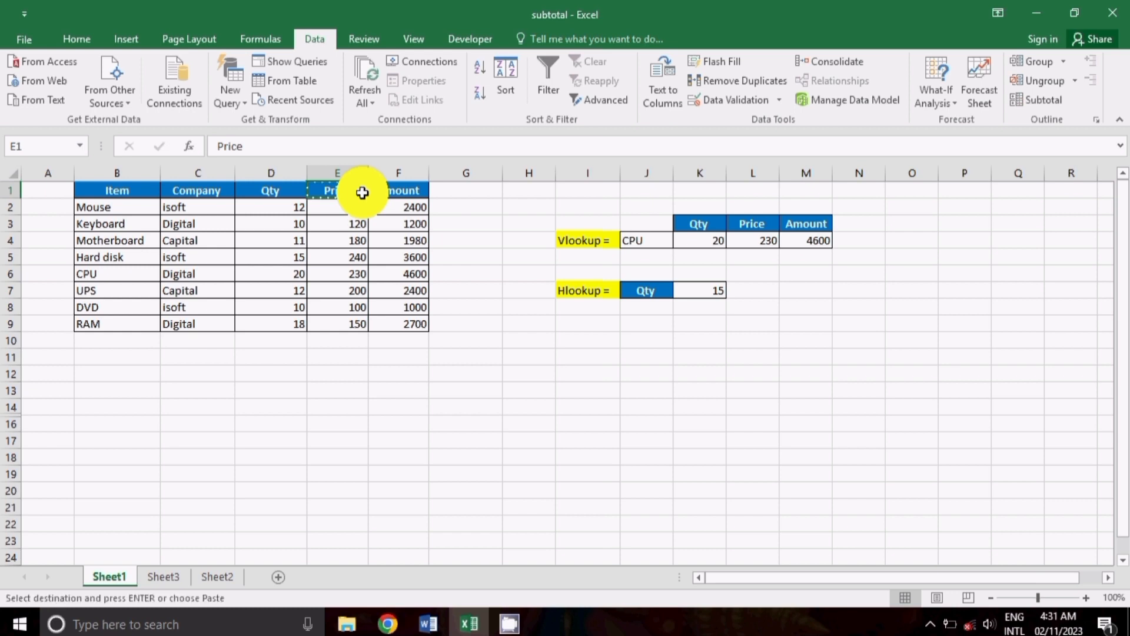
left_click(636, 309)
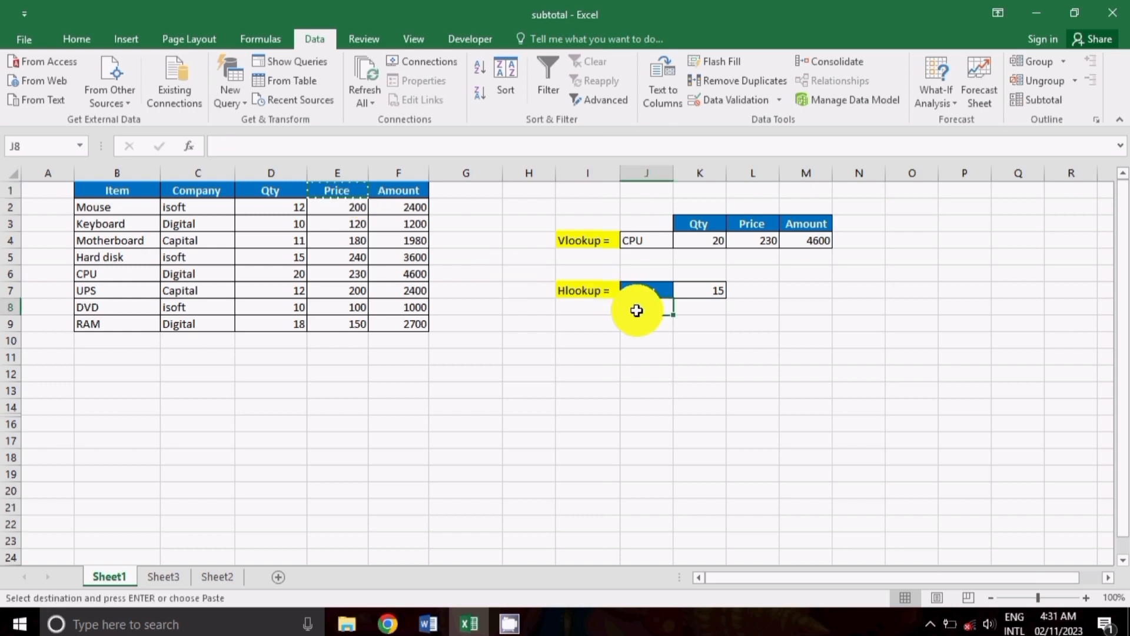
key("ctrl+v")
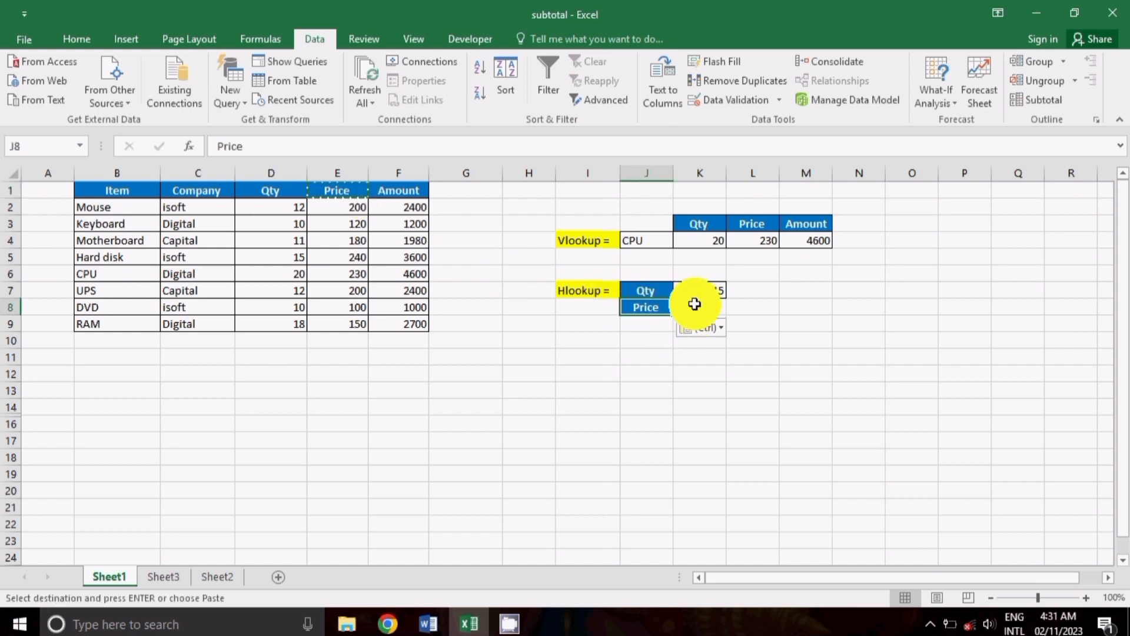
Step: Enter the formula =HLOOKUP(J8,B1:F9,5,0) in cell K8 to look up the Price in the table's fifth row
left_click(694, 303)
type("=")
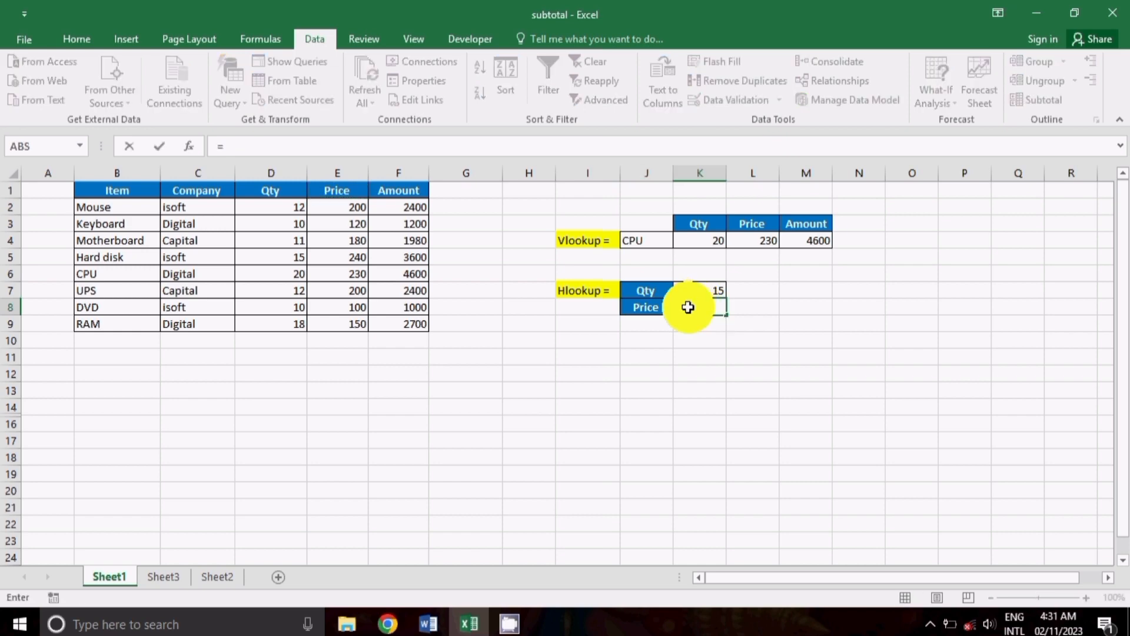
type("h")
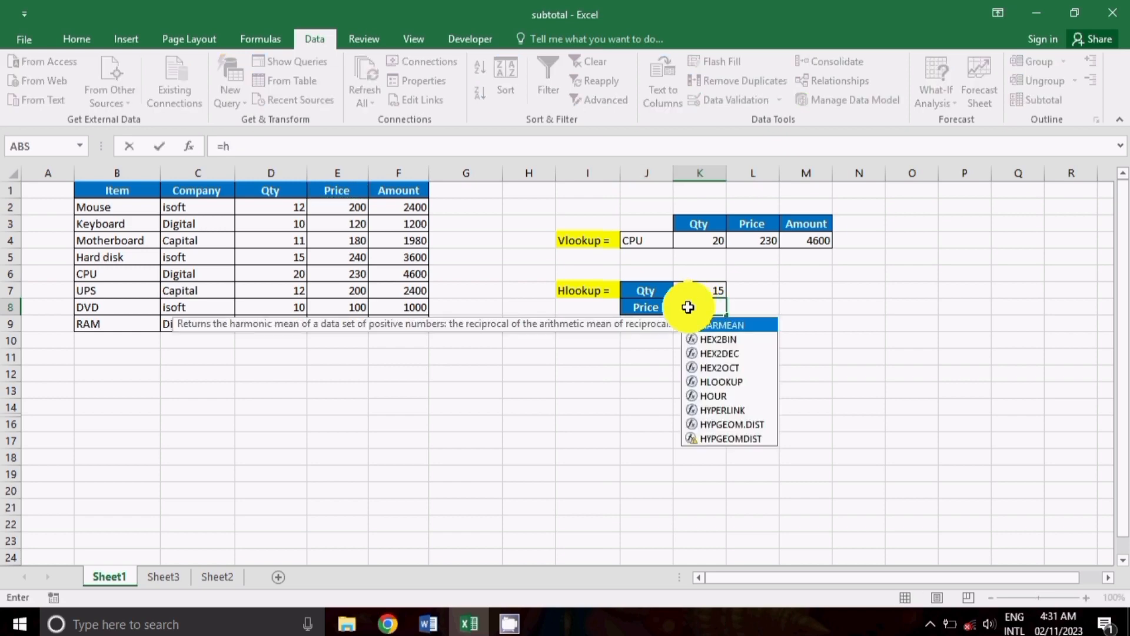
type("l")
key("Tab")
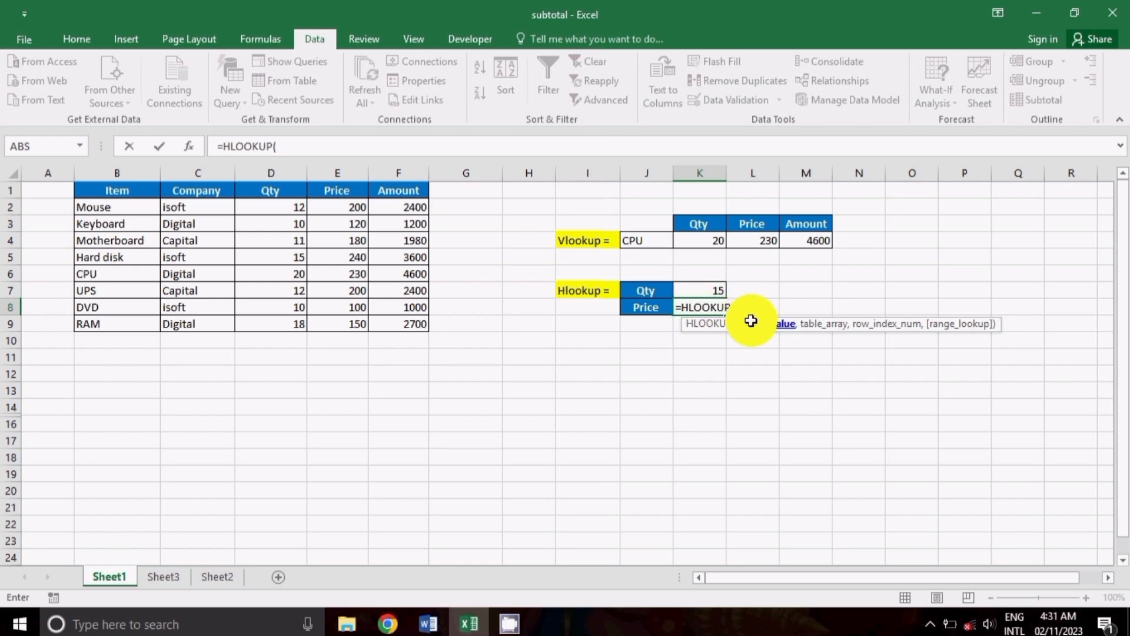
left_click(666, 313)
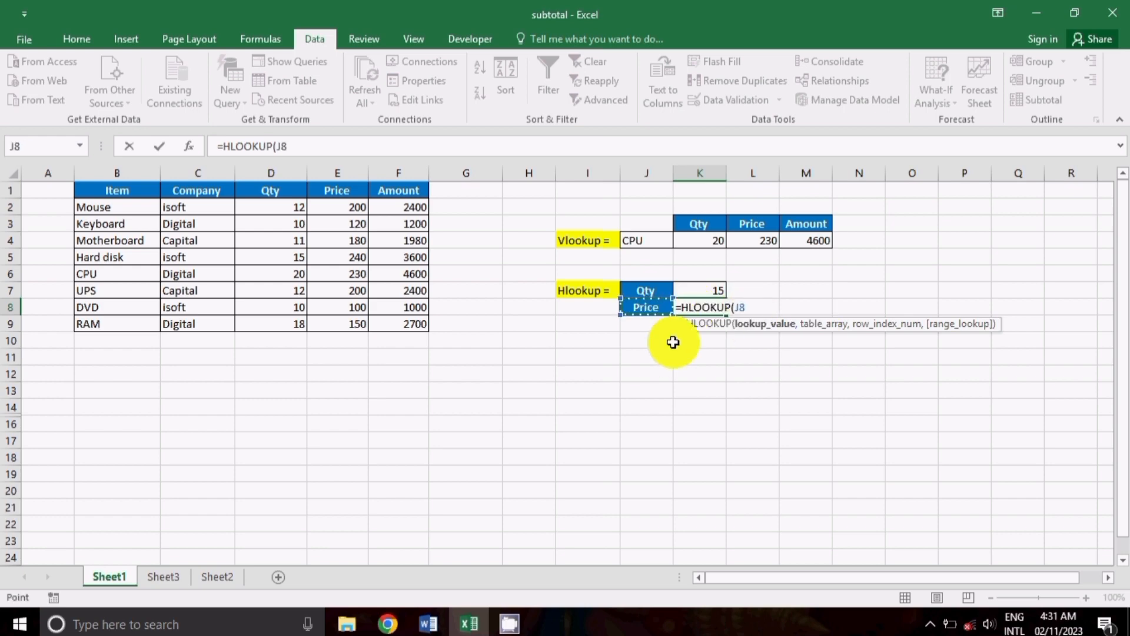
type(",")
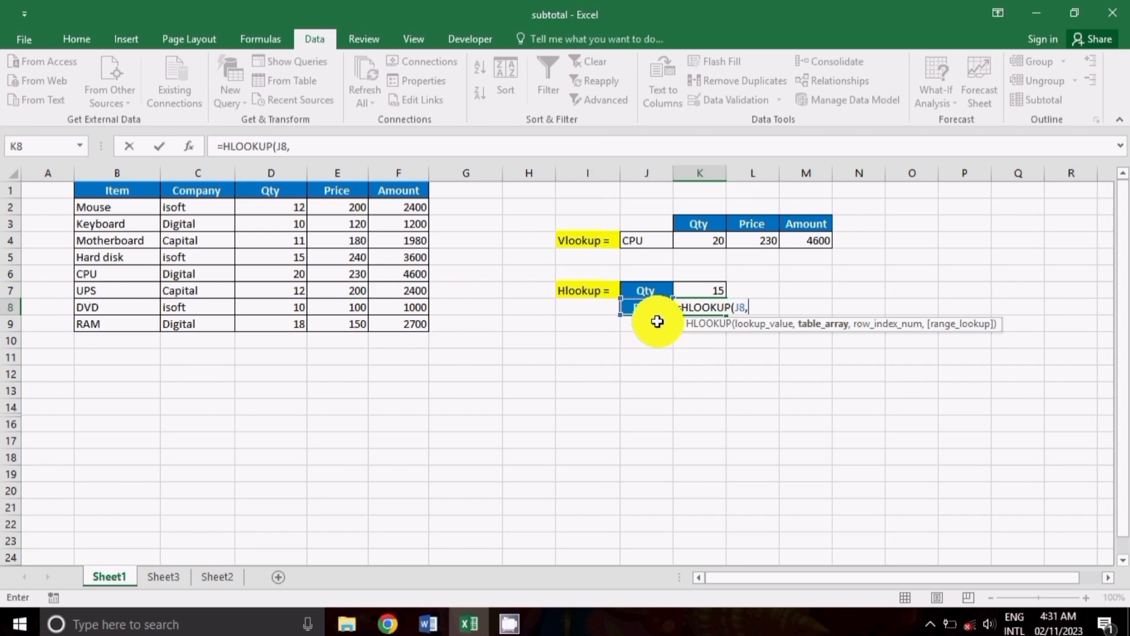
left_click_drag(120, 192, 427, 334)
type(",")
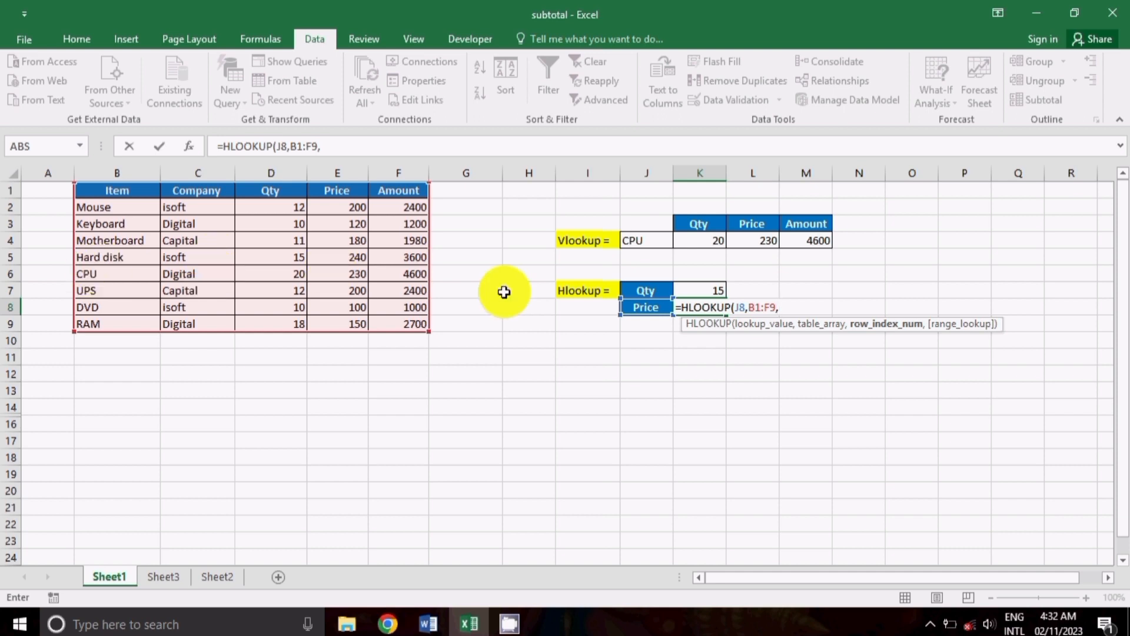
type("5")
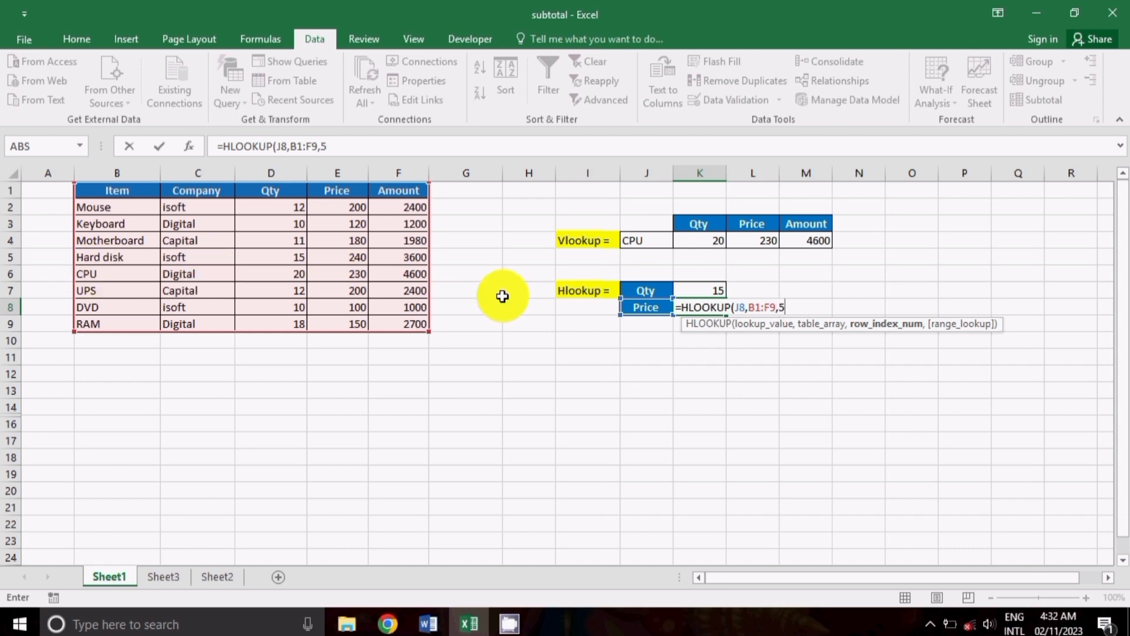
type(",")
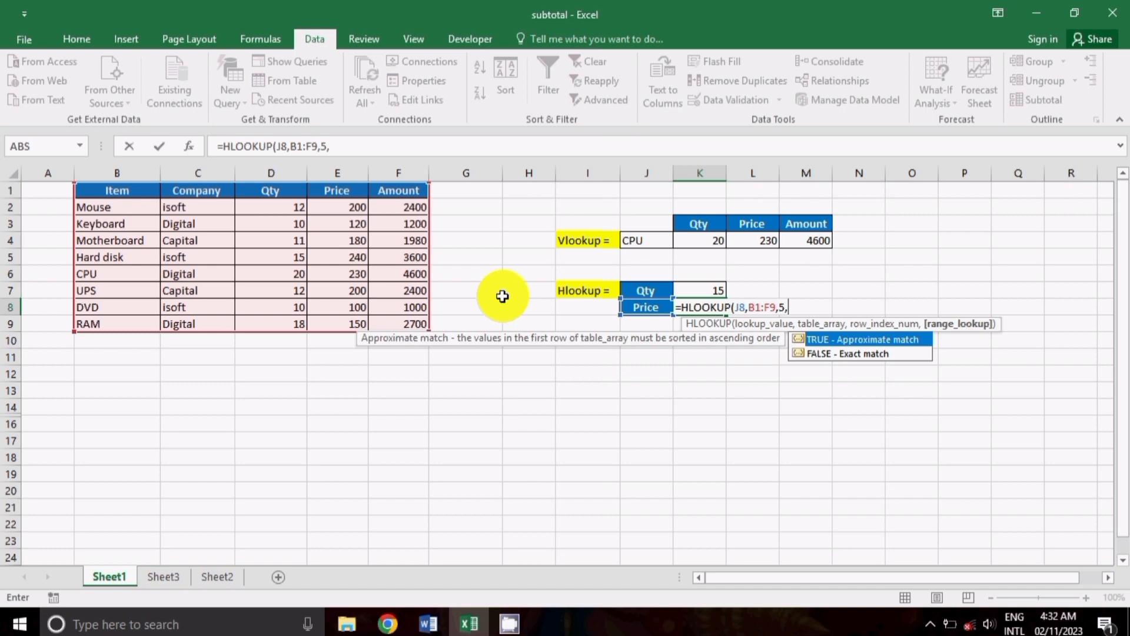
type("0")
key("Return")
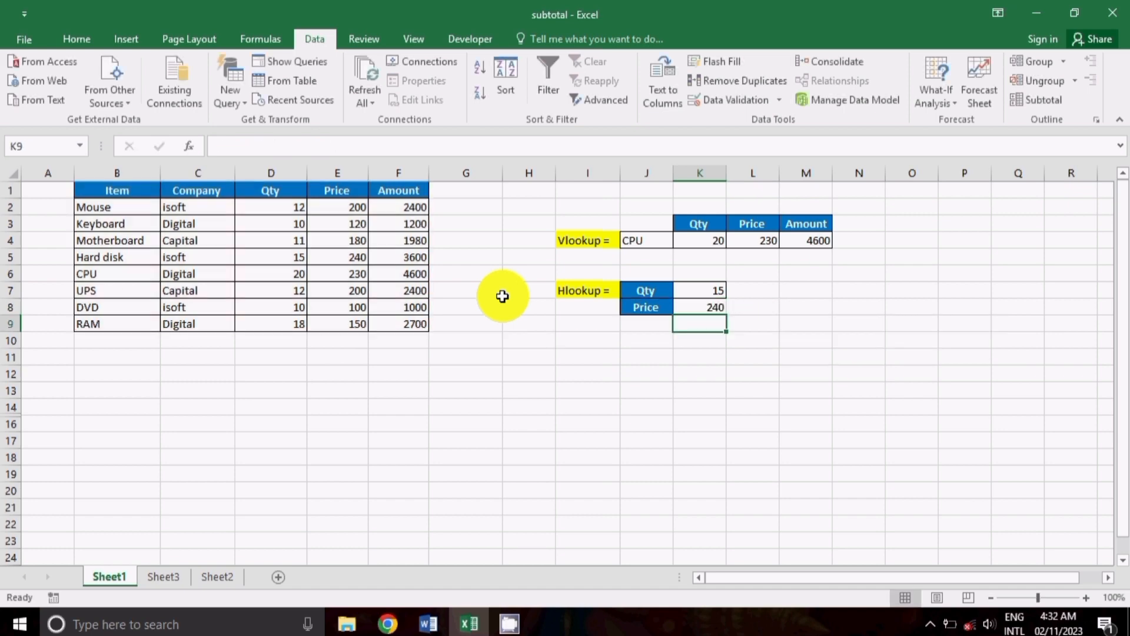
left_click(709, 301)
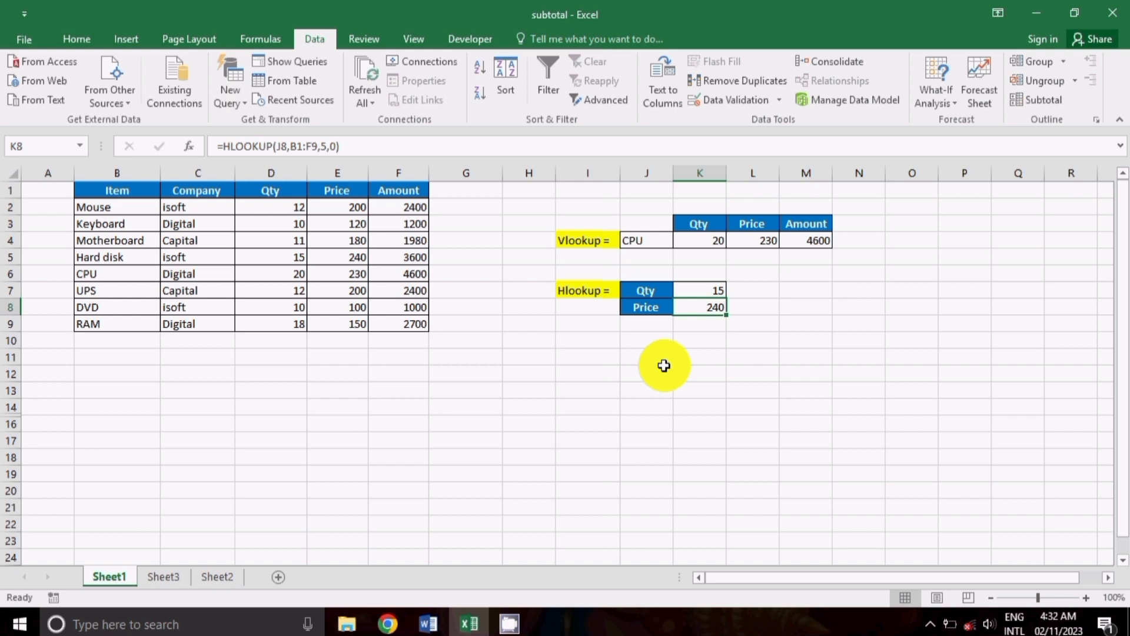
Step: Add a data validation list to cell J8 using the table headers =$B$1:$F$1 as its source
left_click(637, 310)
right_click(637, 310)
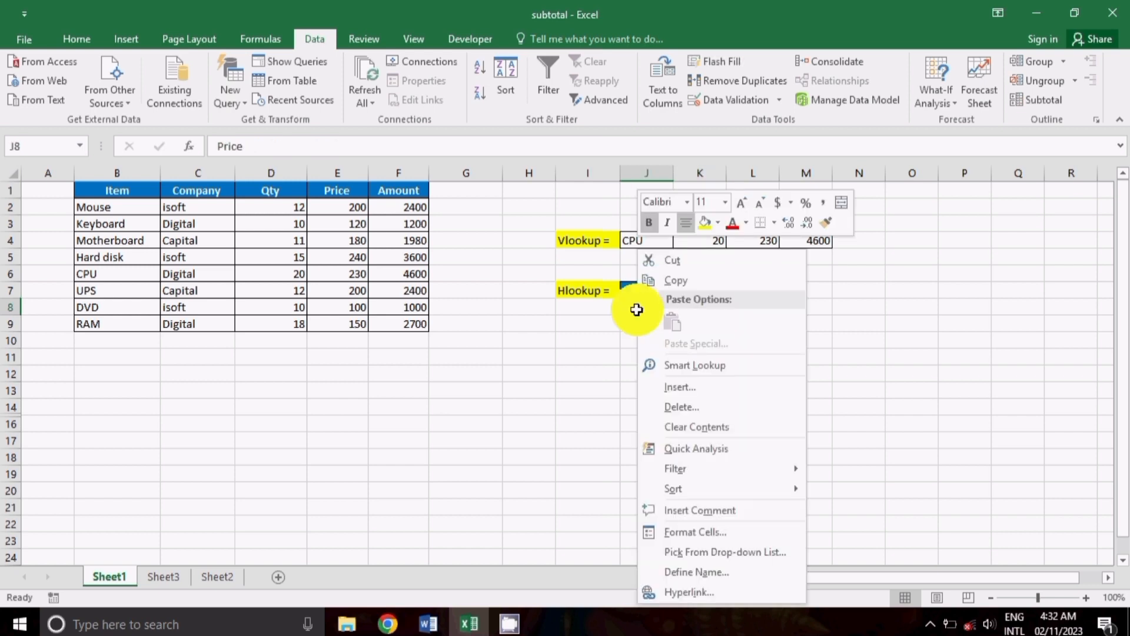
key("Escape")
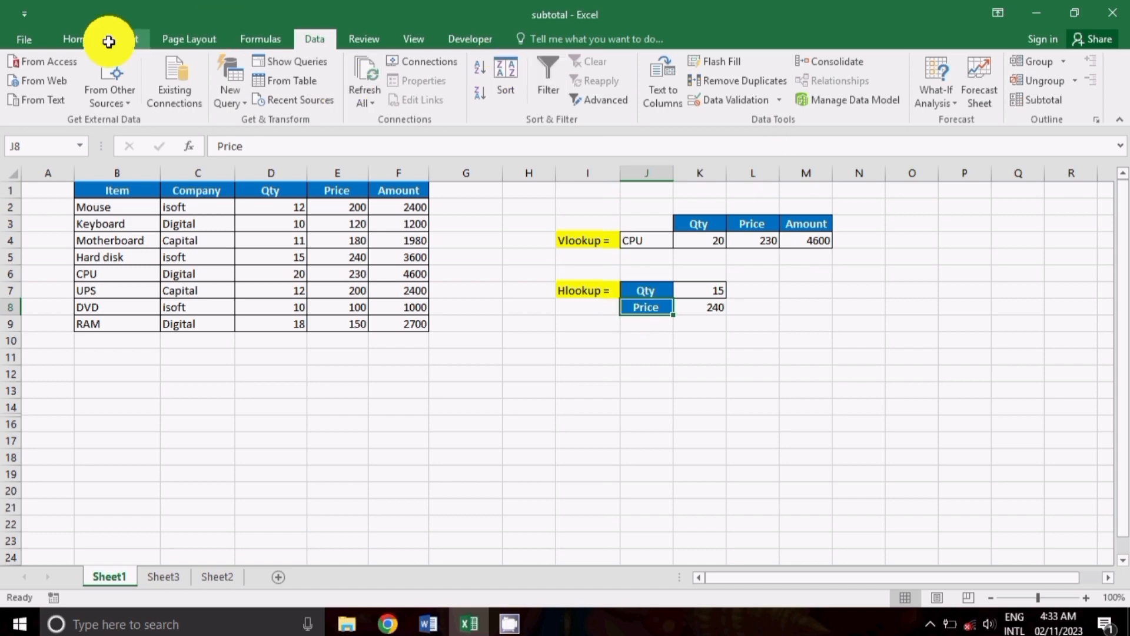
left_click(79, 39)
left_click(315, 36)
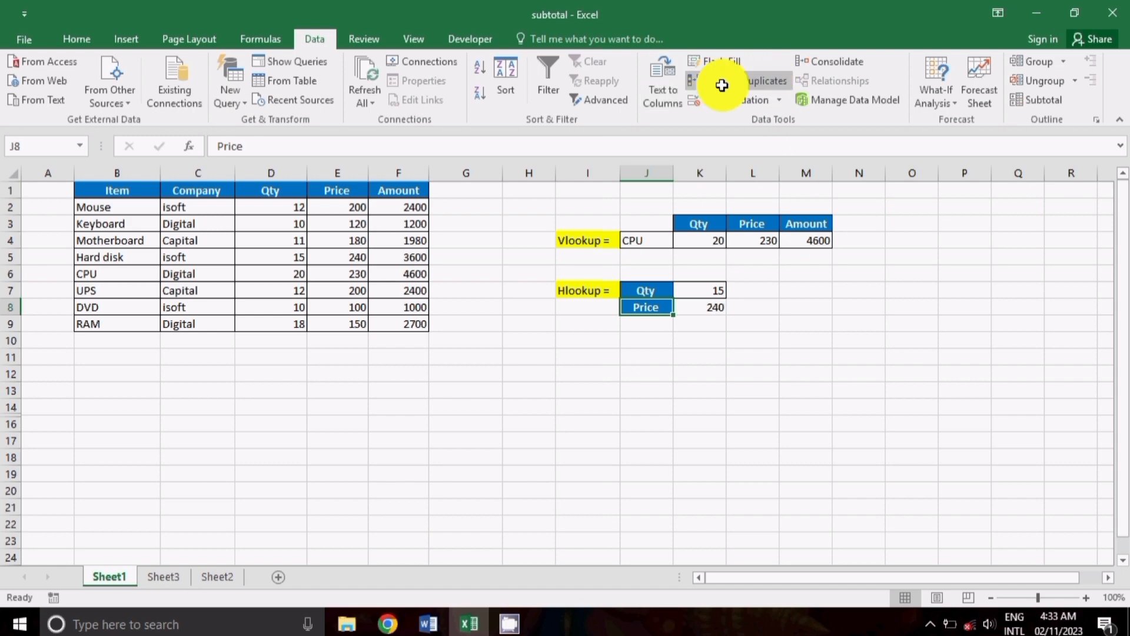
left_click(744, 100)
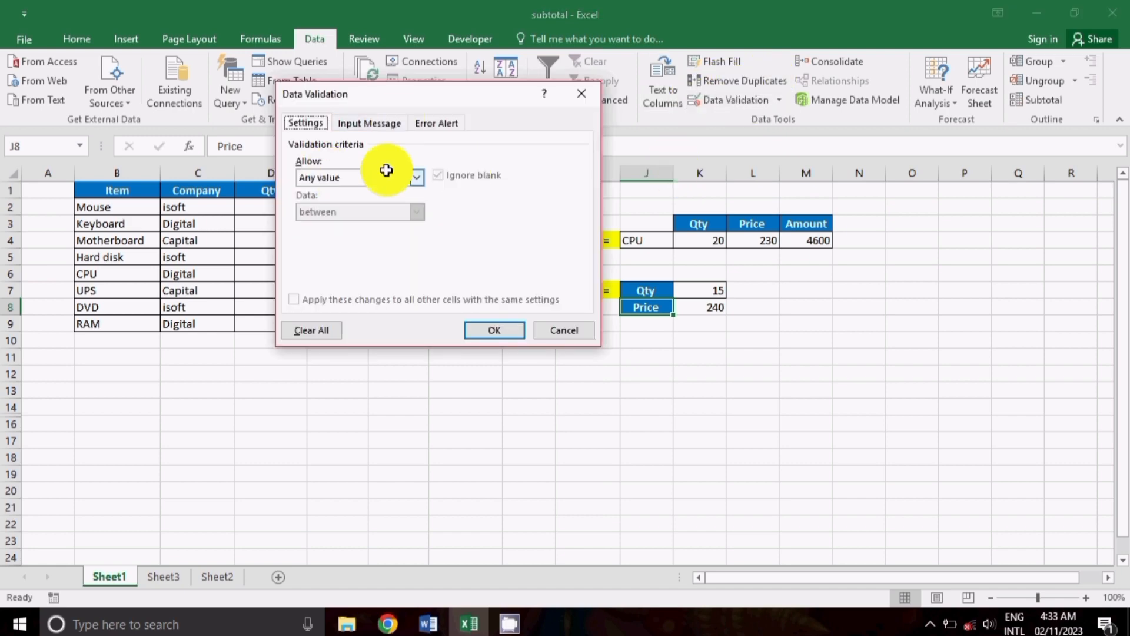
left_click(417, 175)
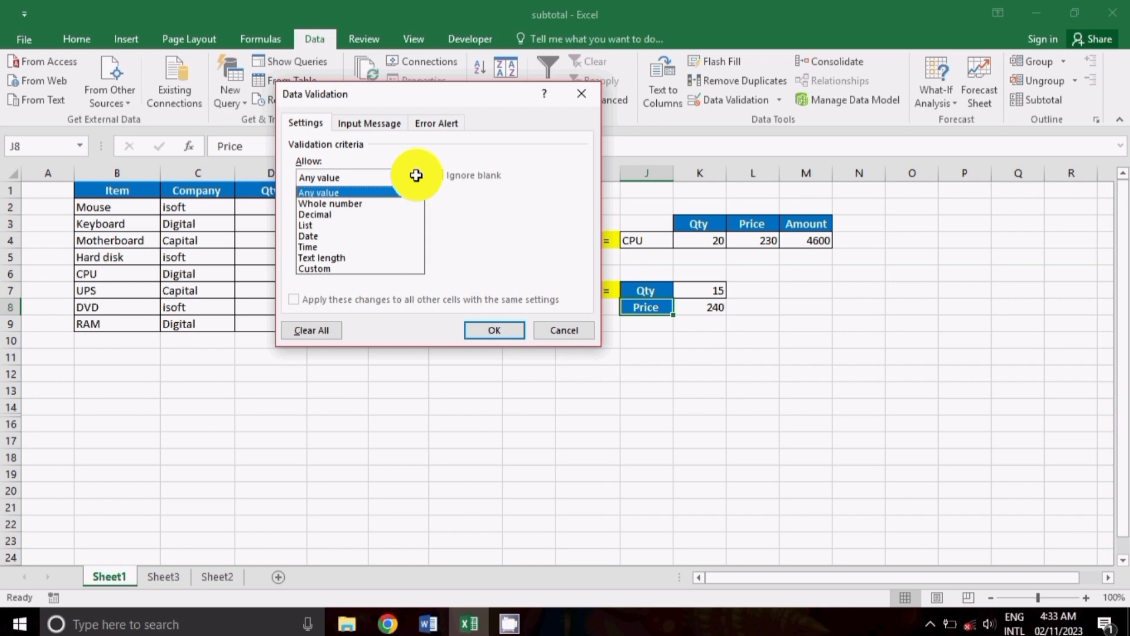
left_click(390, 222)
left_click(509, 242)
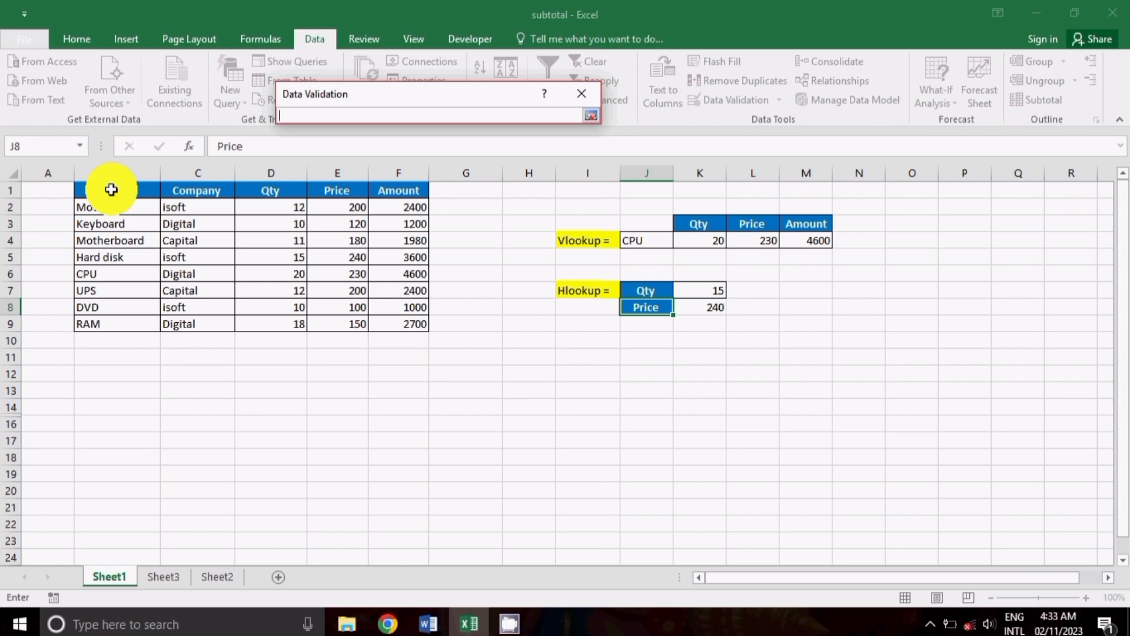
left_click_drag(111, 189, 416, 189)
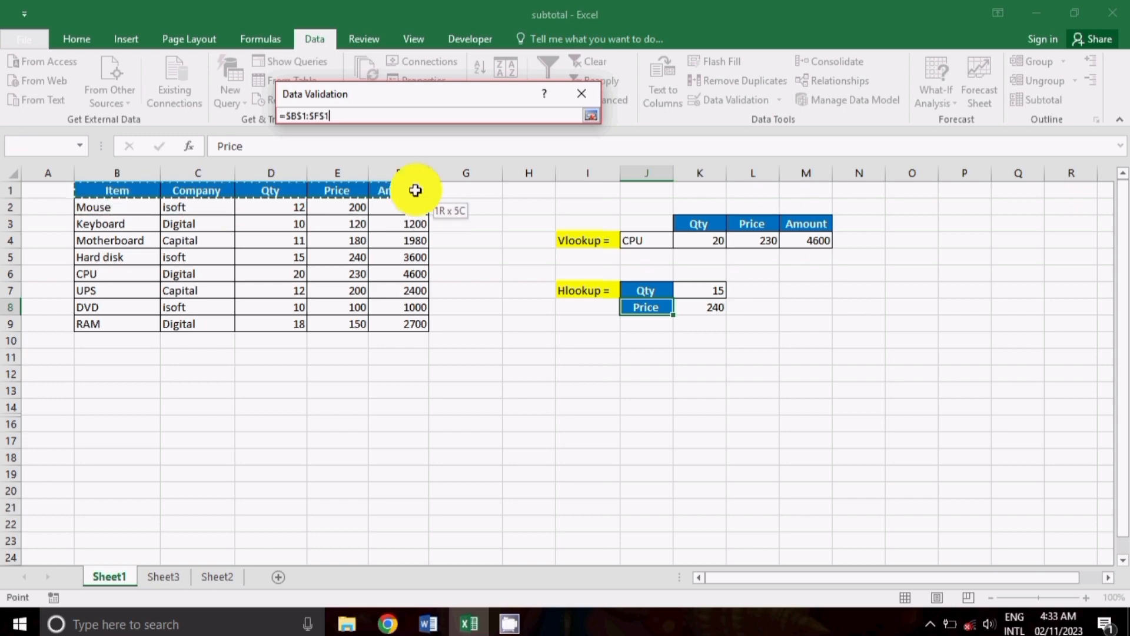
left_click(587, 113)
left_click(488, 328)
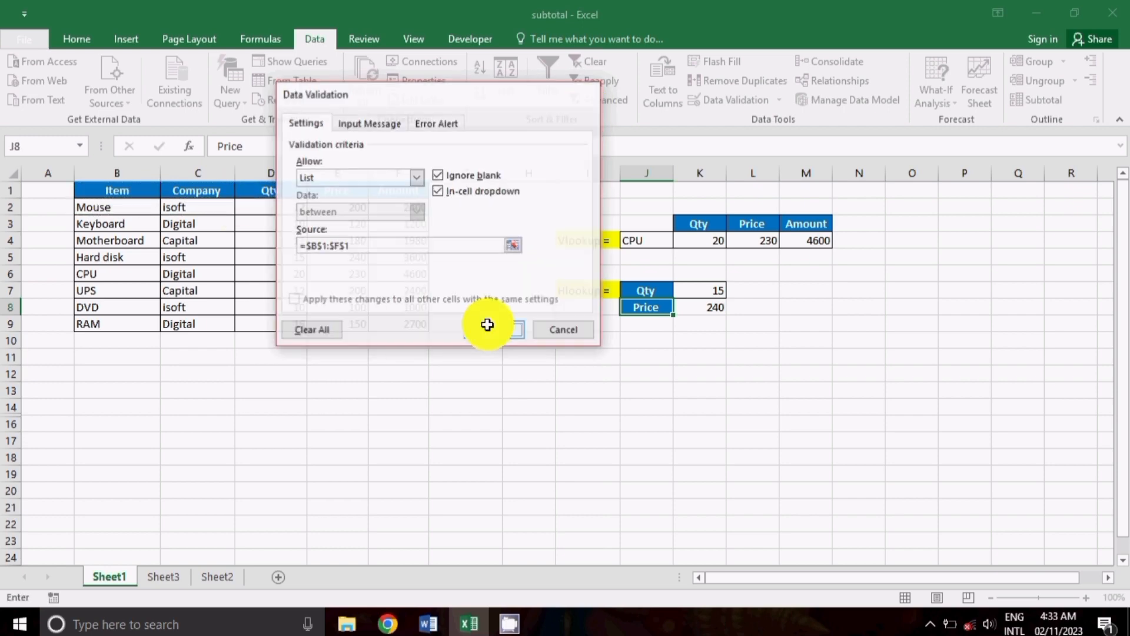
Step: Choose Item and then Amount from the header drop-down list in cell J8
left_click(679, 310)
left_click(654, 322)
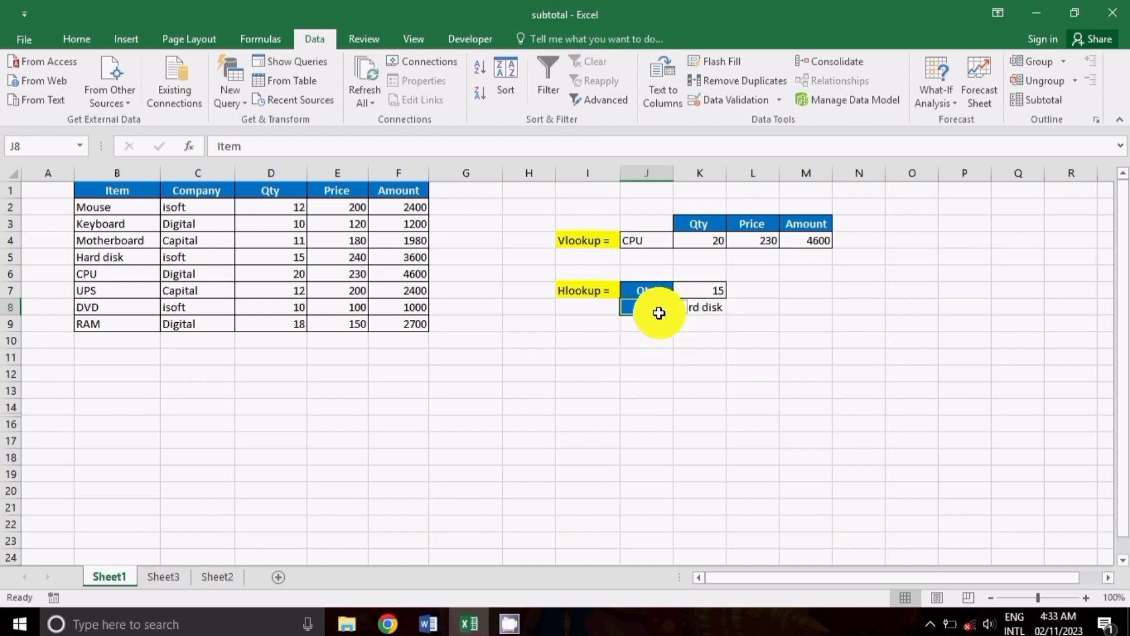
left_click(652, 325)
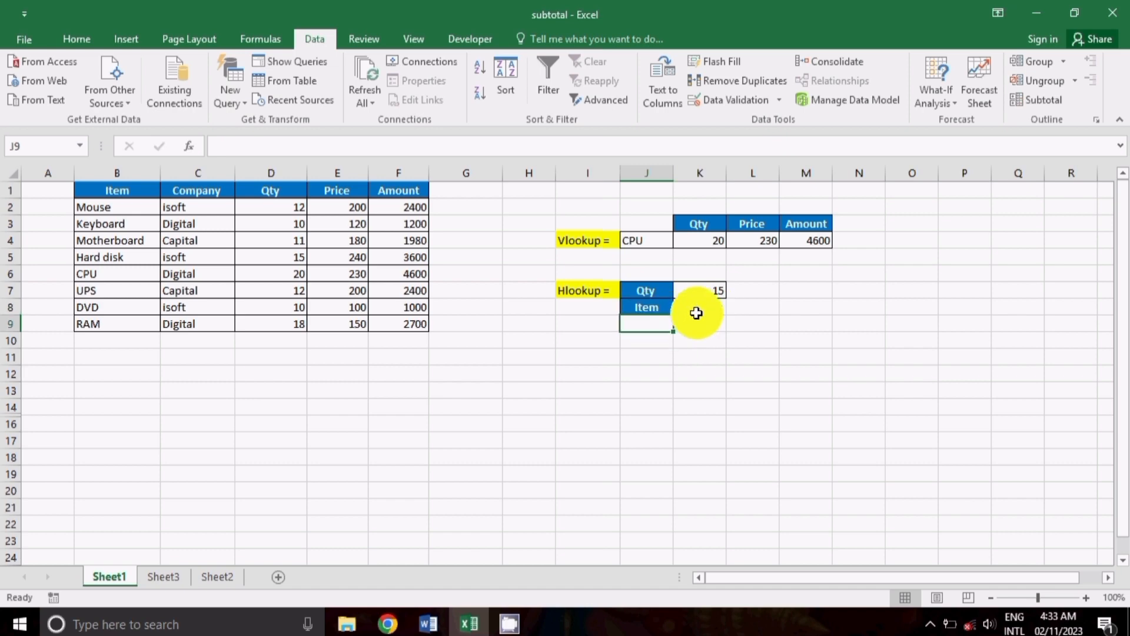
left_click(652, 308)
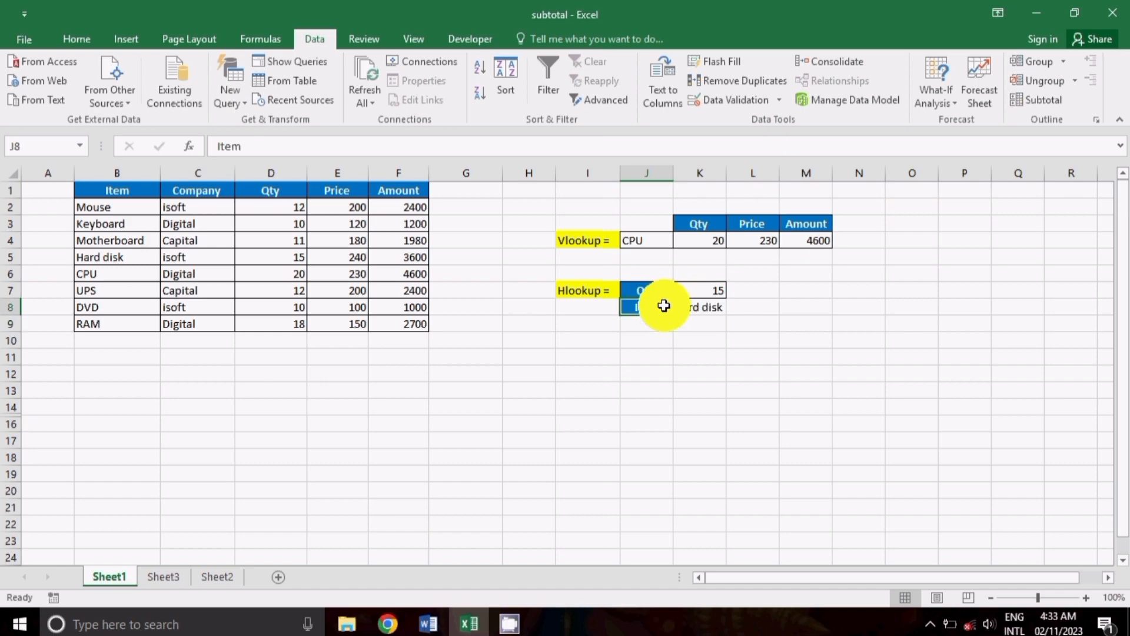
left_click(680, 306)
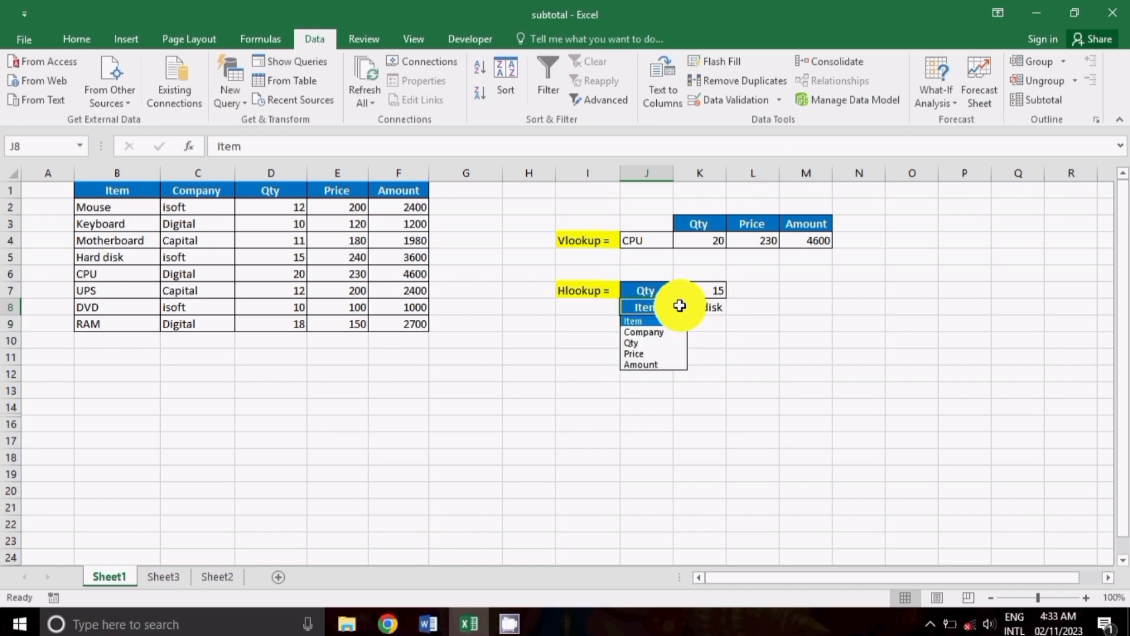
left_click(656, 360)
Step: Change the row index number in K8's HLOOKUP formula to 9 so it reads the table's last row
left_click(714, 305)
double_click(715, 305)
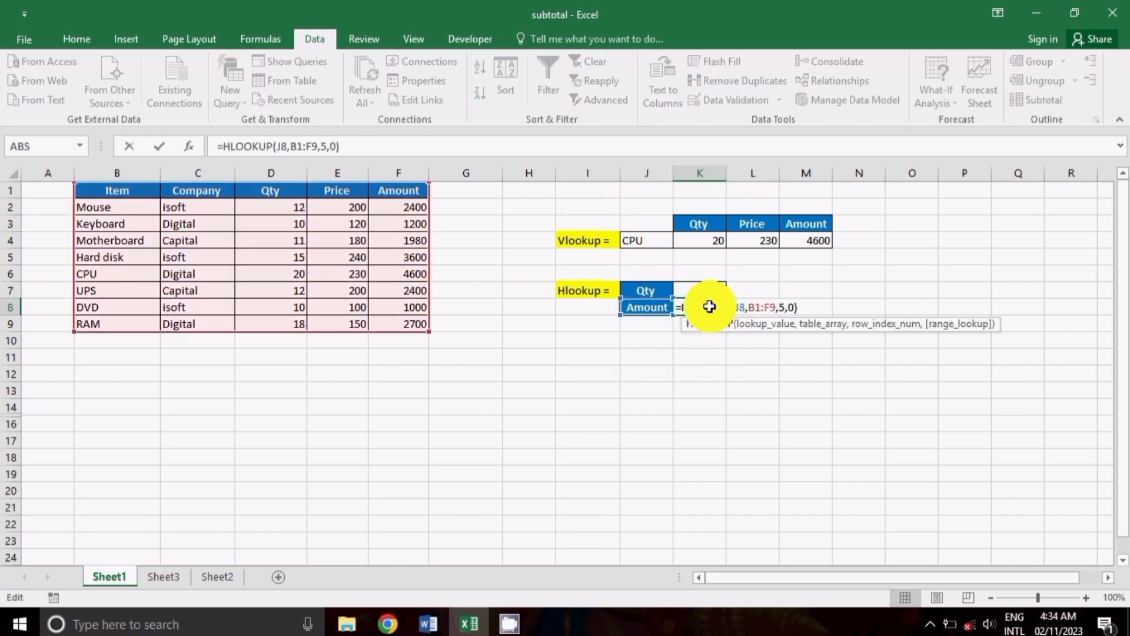
left_click(784, 307)
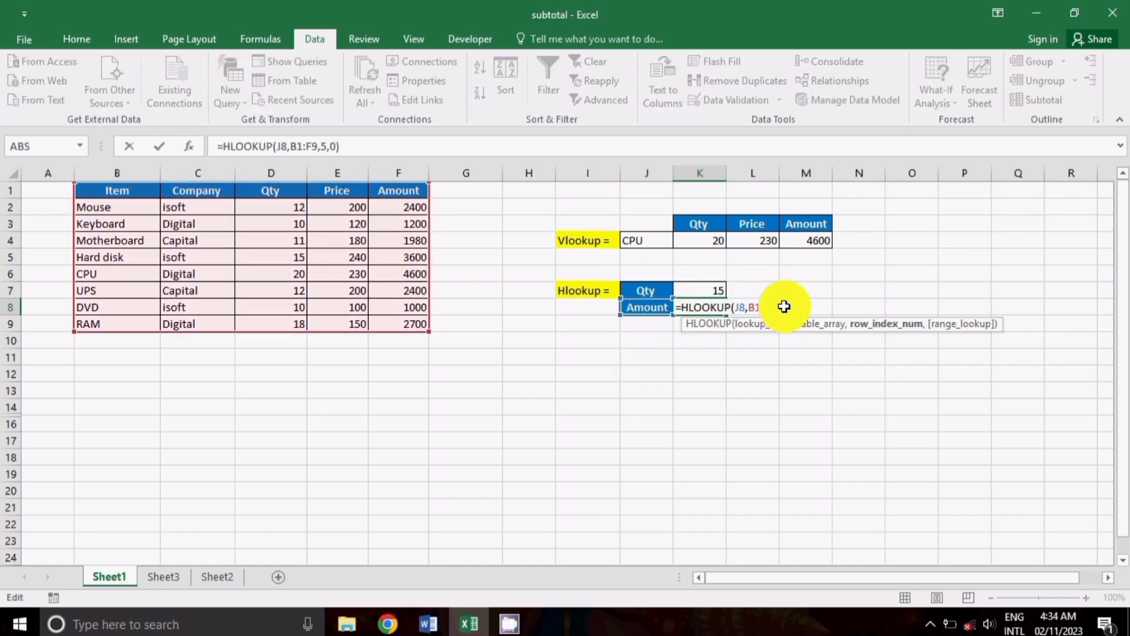
key("BackSpace")
type("9")
key("Return")
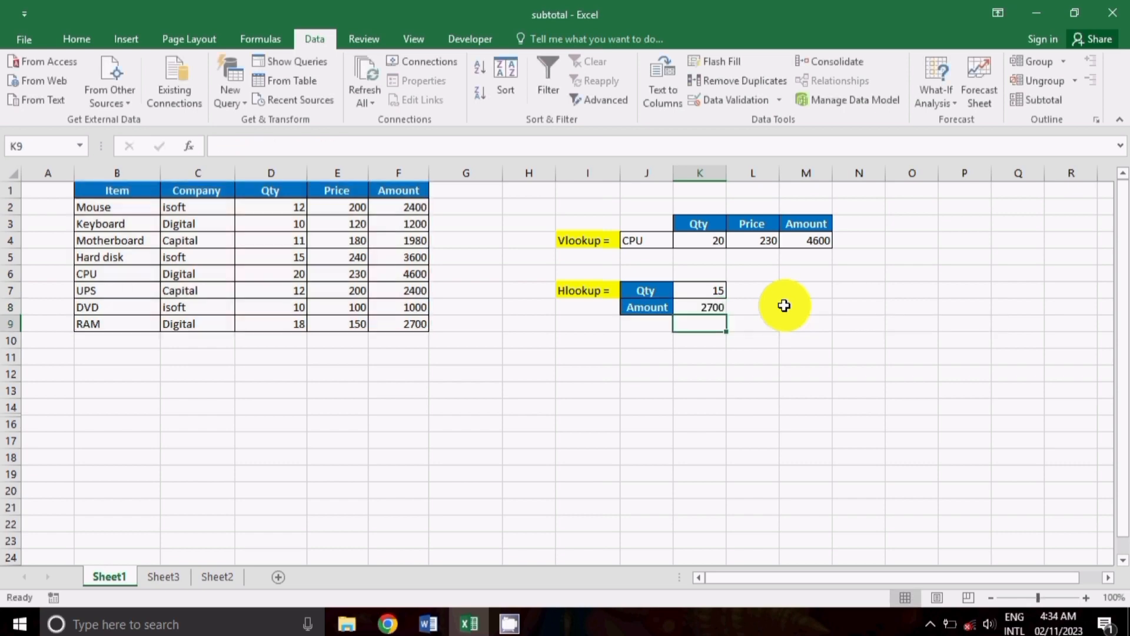
left_click(709, 308)
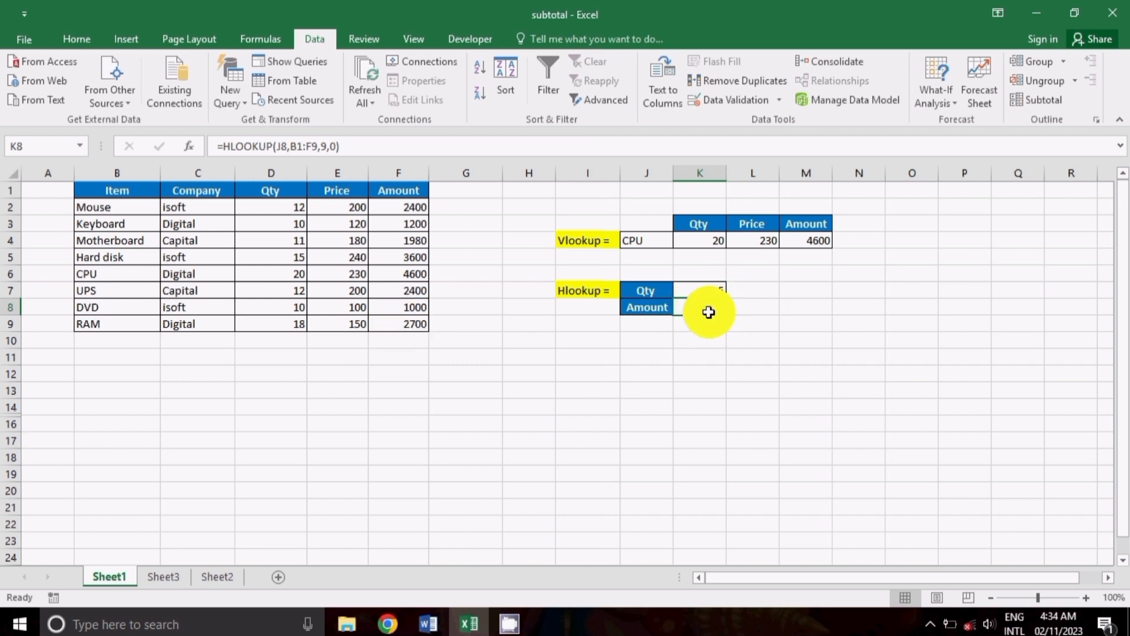
Step: Switch J8's drop-down selection to Qty and finish with Price selected
left_click(627, 306)
left_click(681, 308)
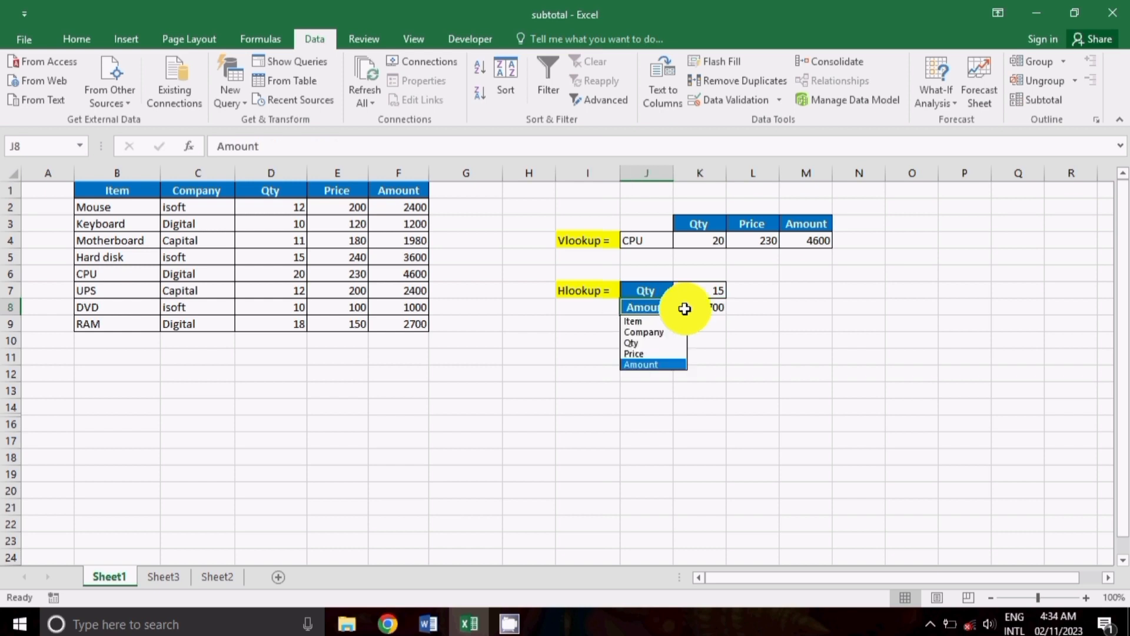
left_click(679, 342)
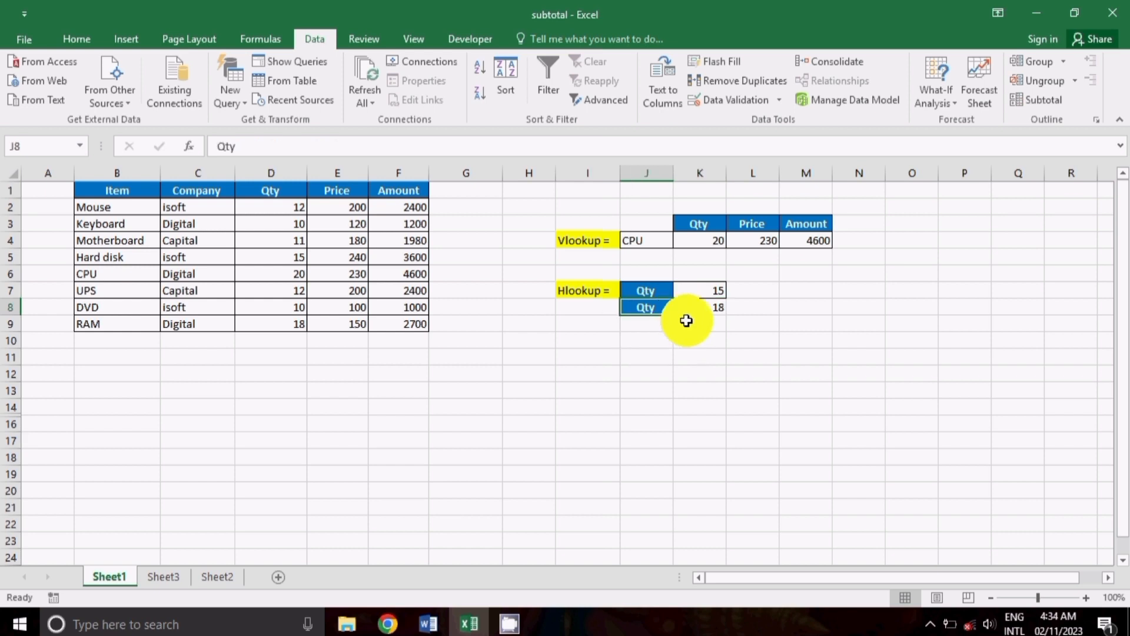
left_click(680, 307)
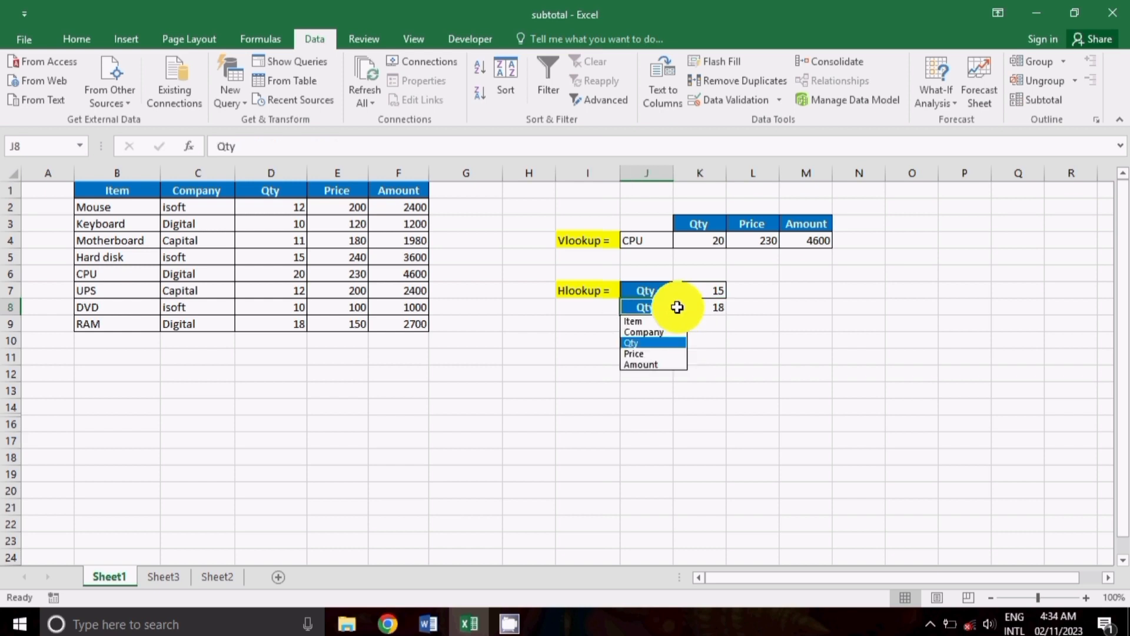
left_click(664, 352)
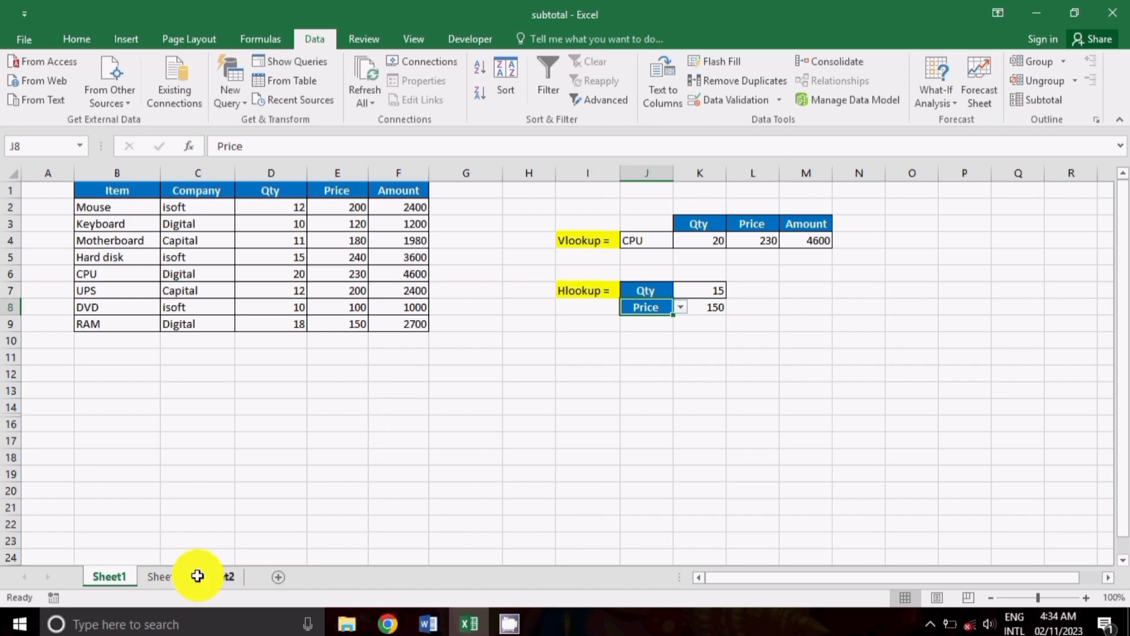
Step: On Sheet3, copy the item name Mouse from cell C3 into cell E11, beside the Hlookup label
left_click(151, 580)
left_click(354, 388)
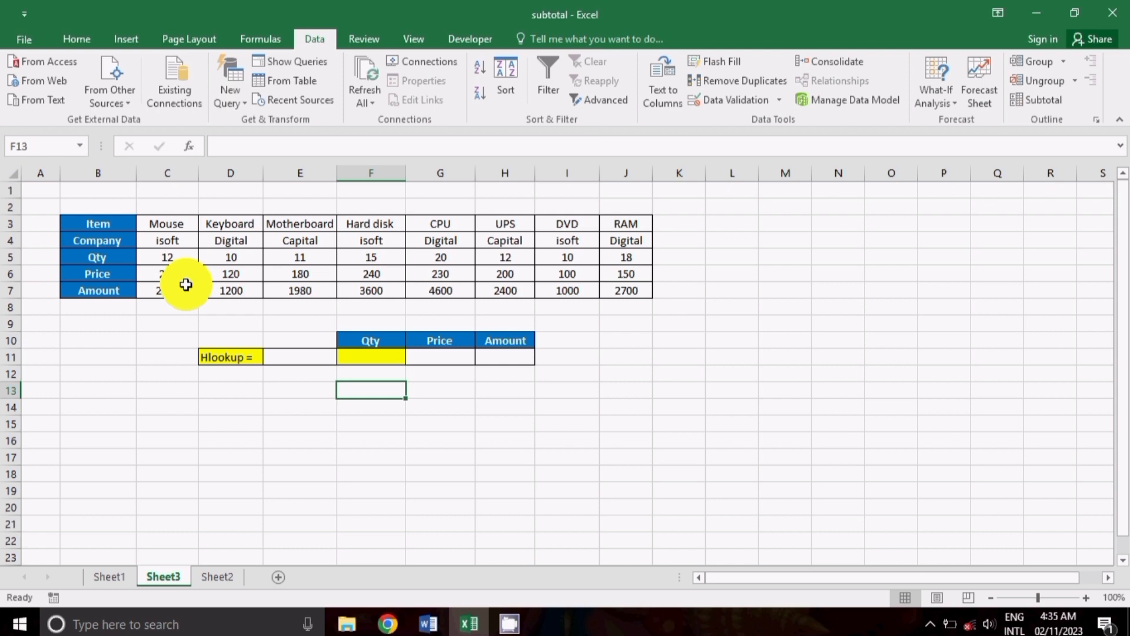
left_click(168, 223)
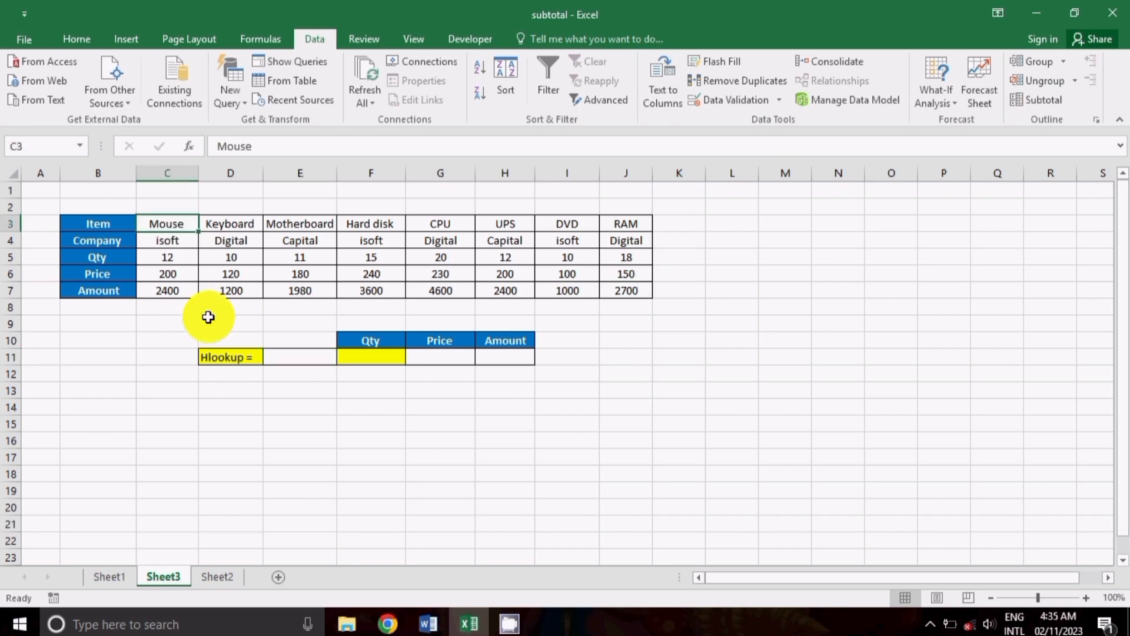
key("ctrl+c")
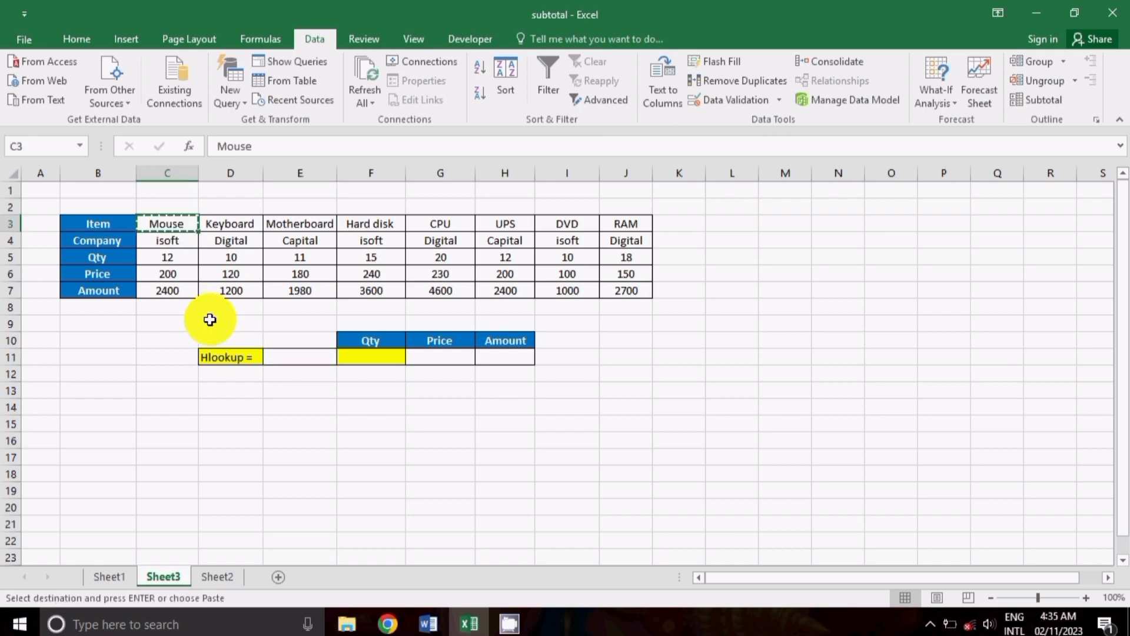
left_click(320, 358)
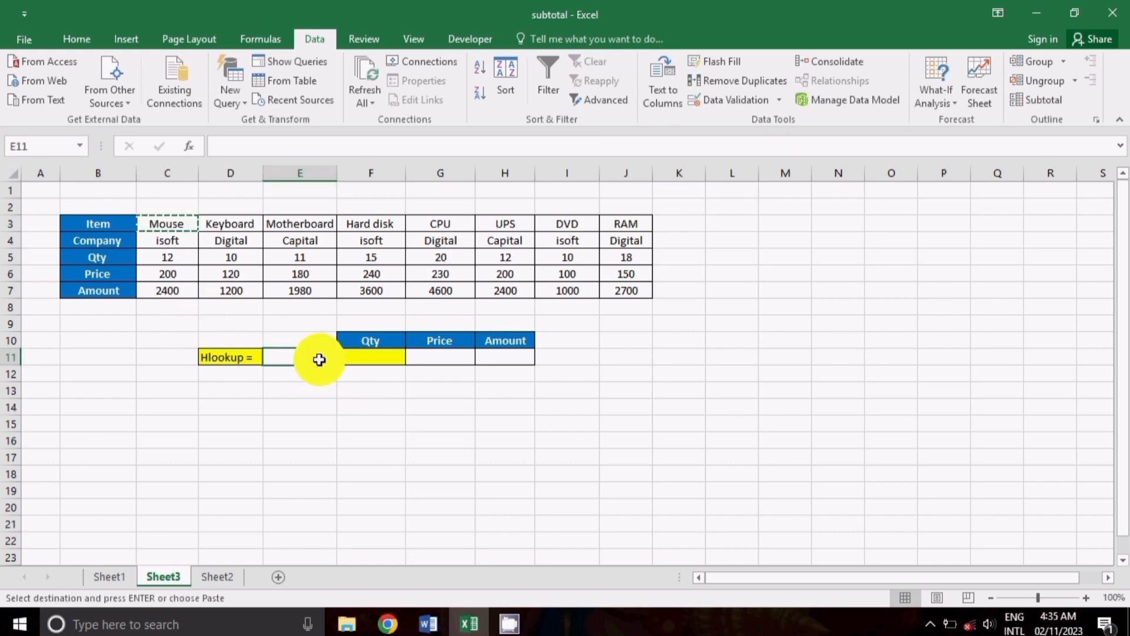
key("ctrl+v")
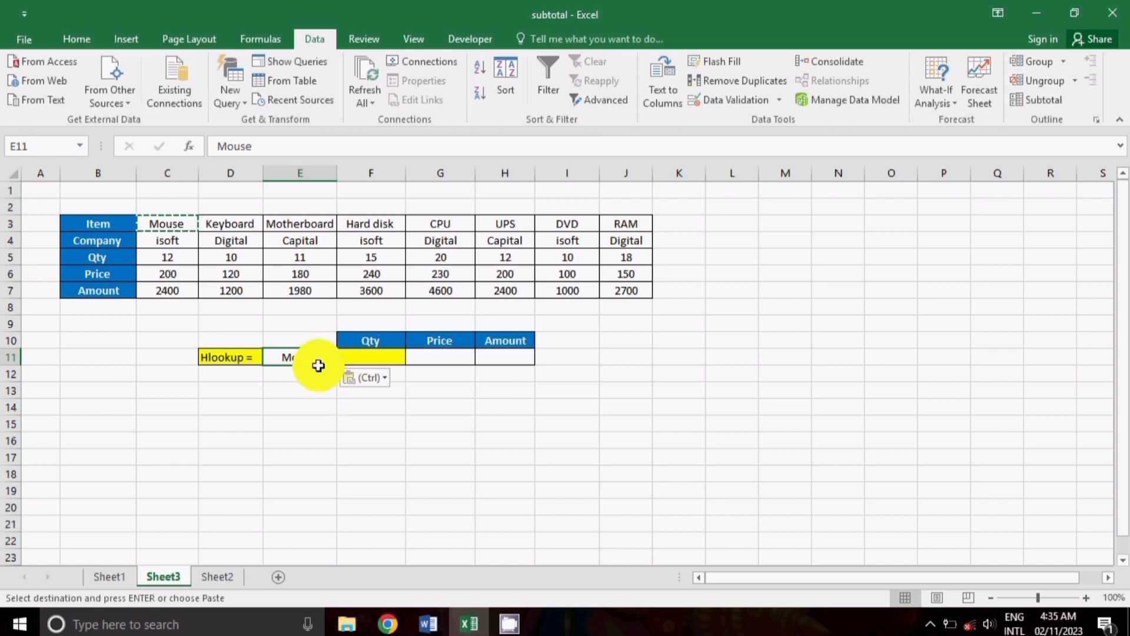
Step: In F11 under Qty, enter =HLOOKUP(E11,B3:J7,3,0) to look up the item's quantity in the horizontal table
left_click(364, 358)
type("=")
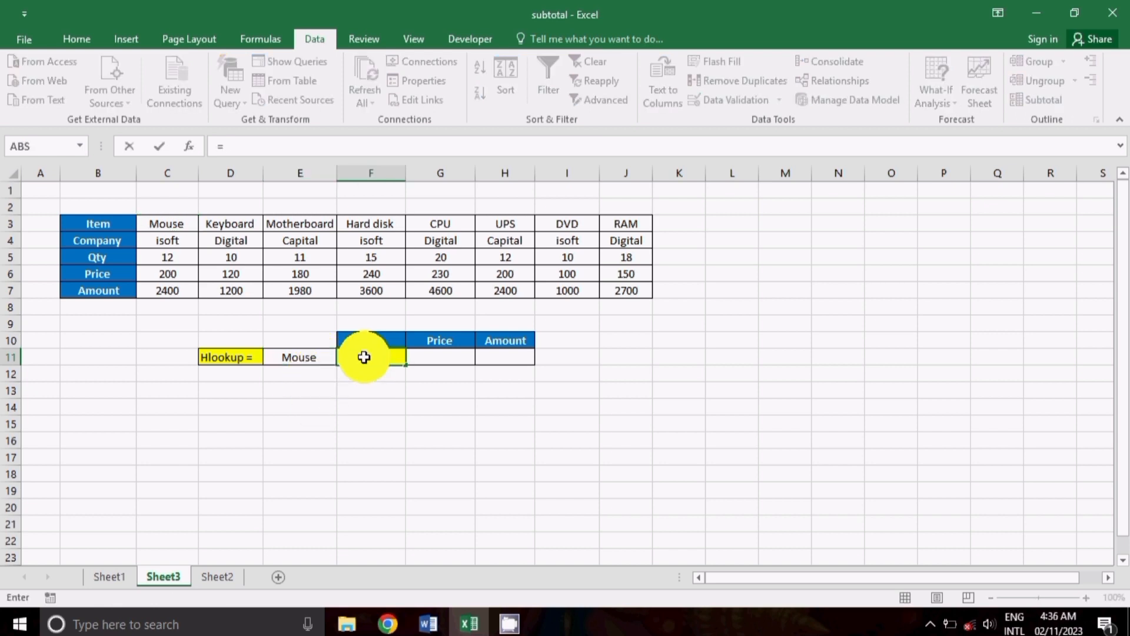
type("hl")
key("Tab")
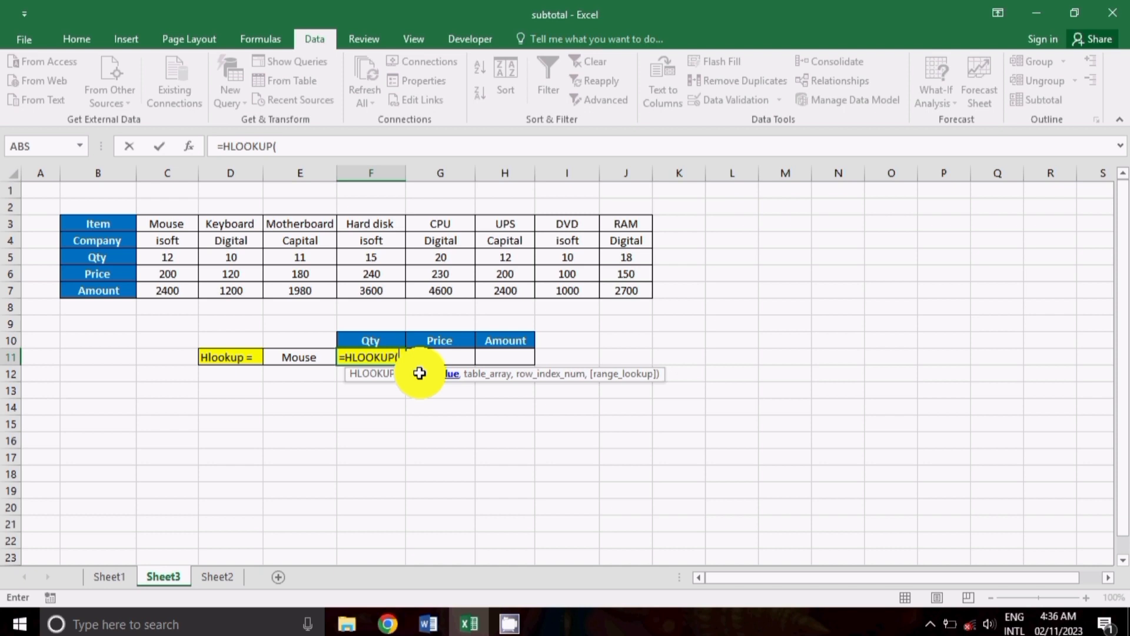
left_click(319, 359)
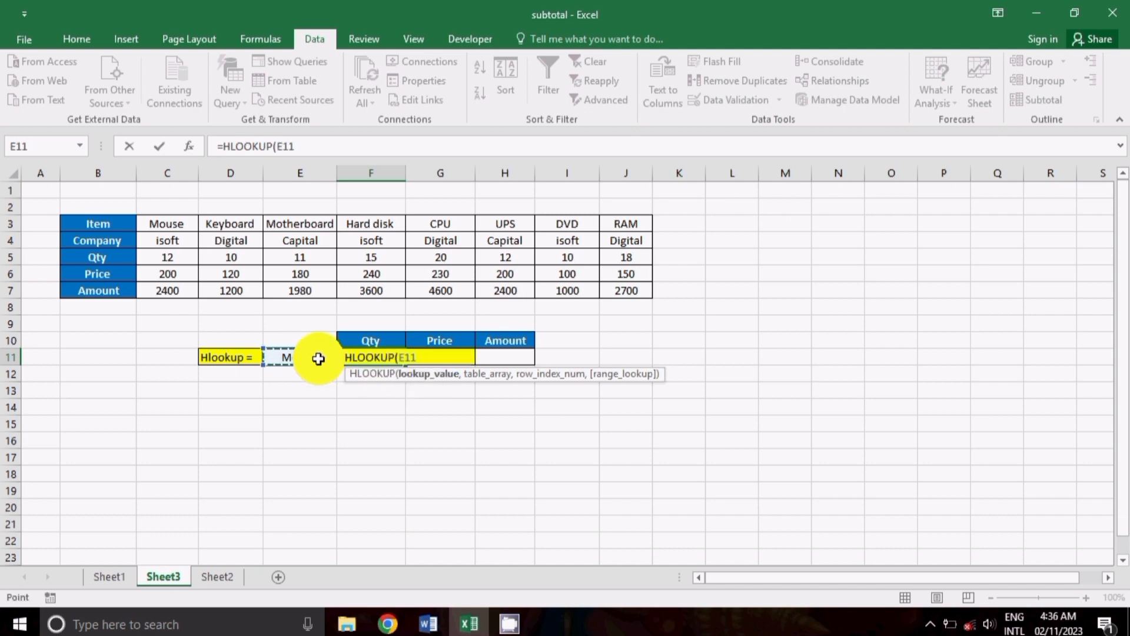
type(",")
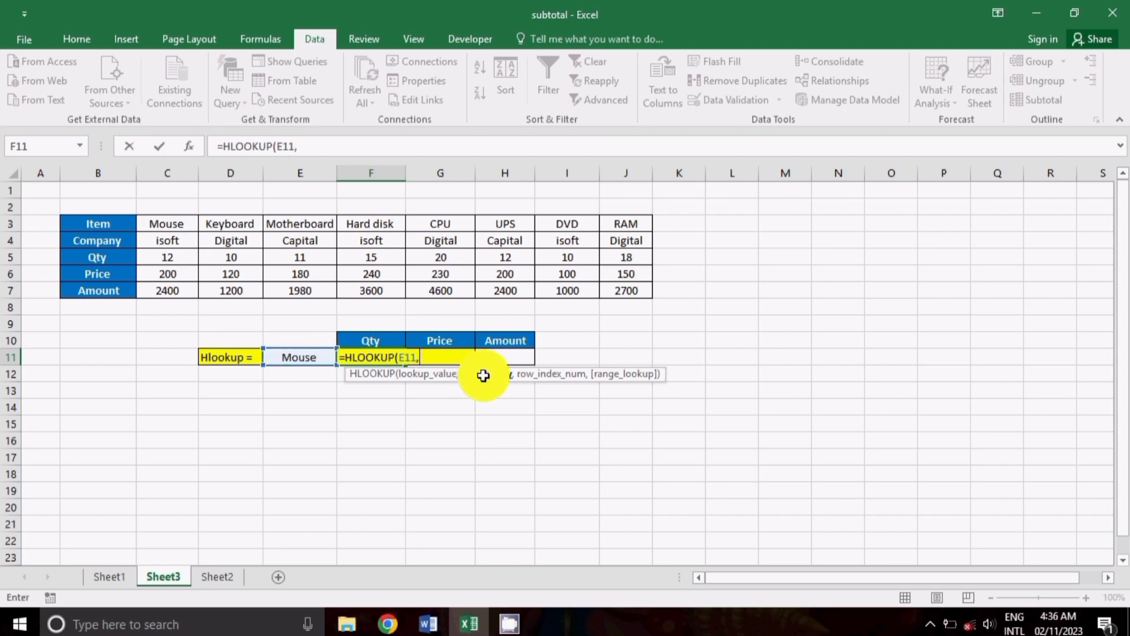
left_click(95, 226)
left_click_drag(95, 226, 613, 288)
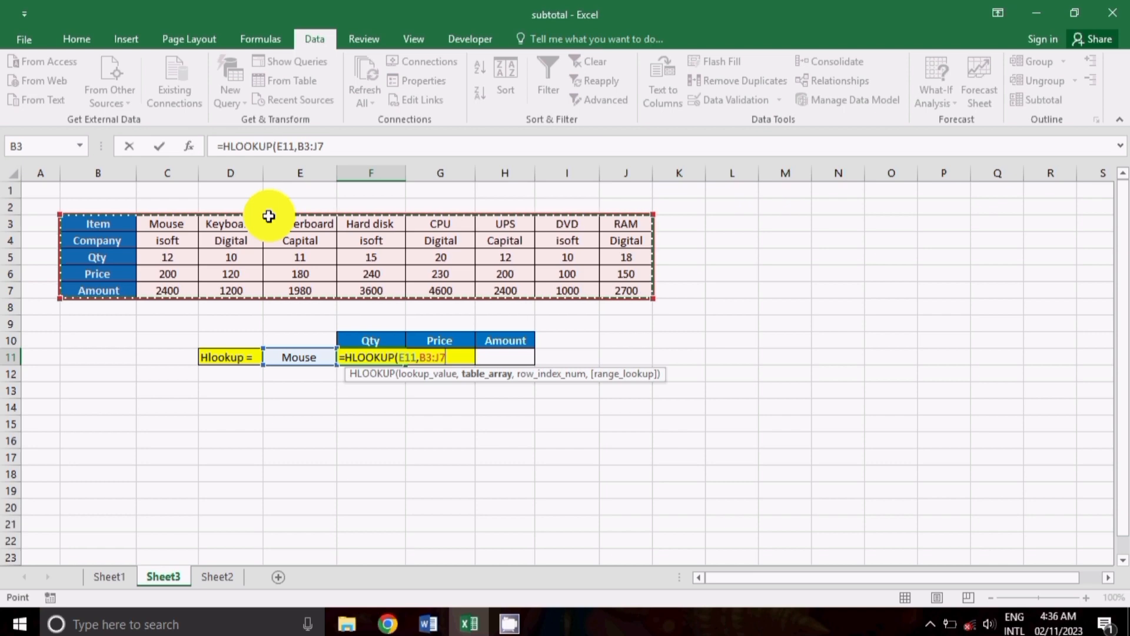
type(",")
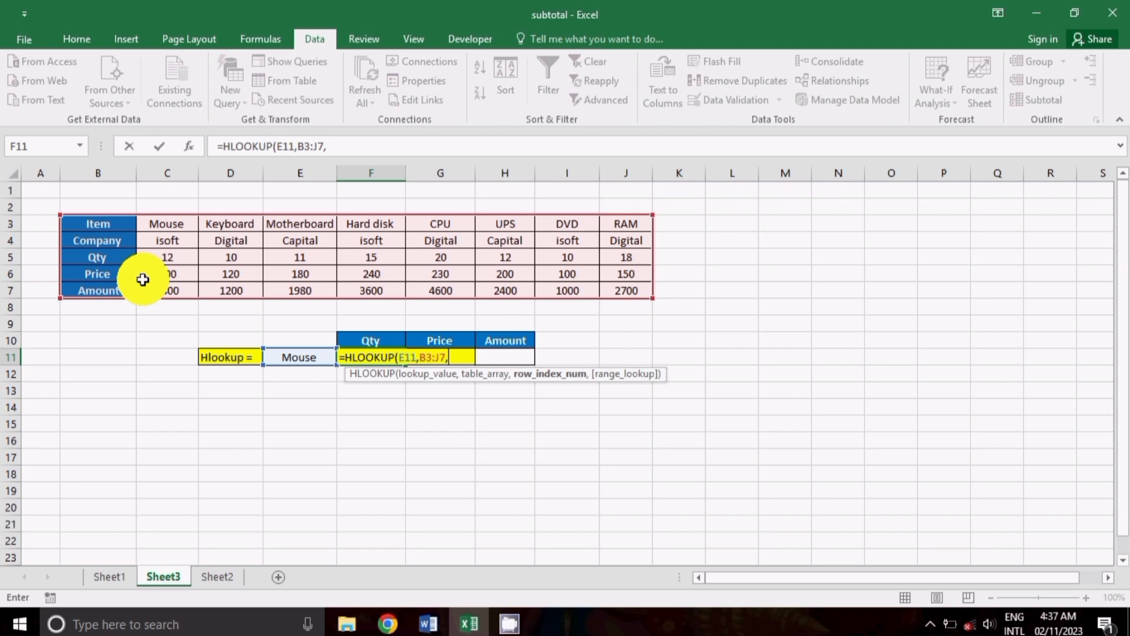
type("3")
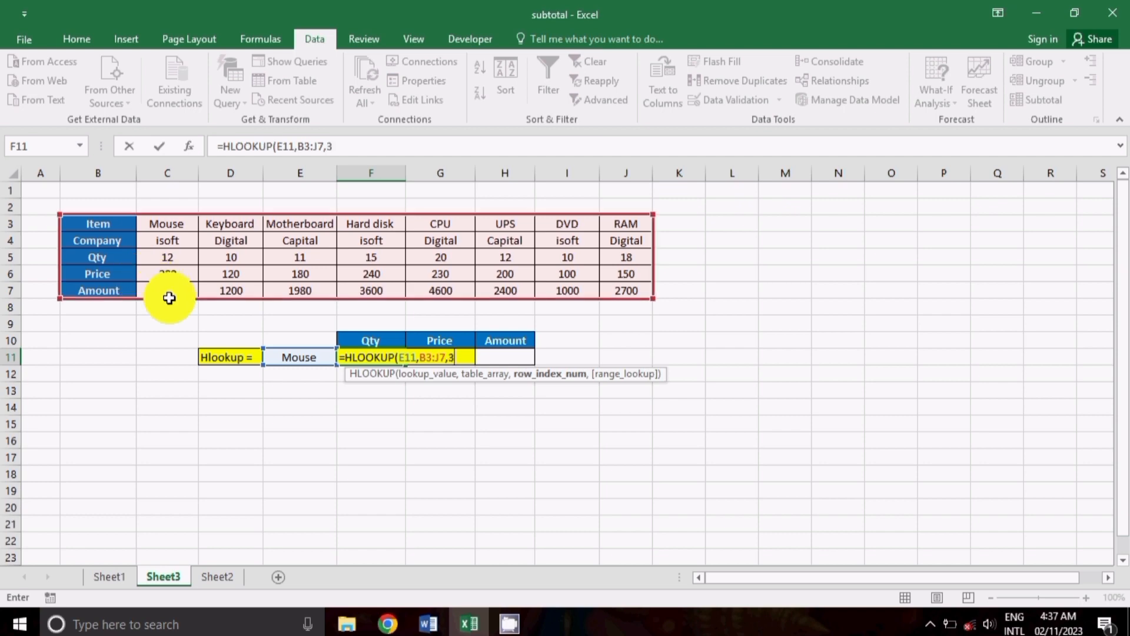
type(",")
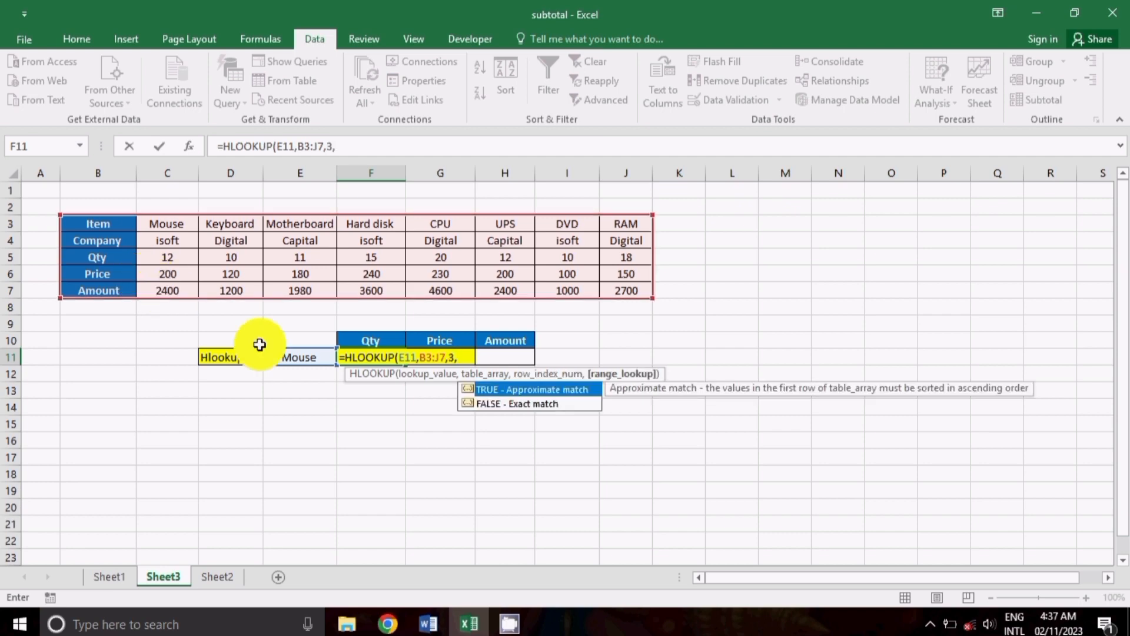
type("0")
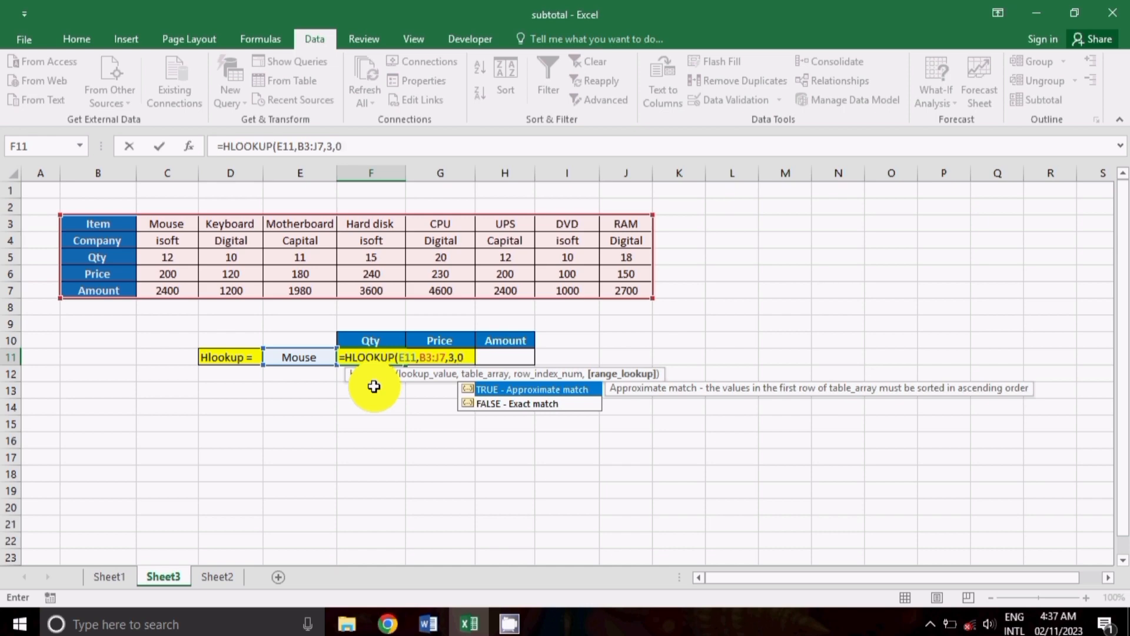
type(")")
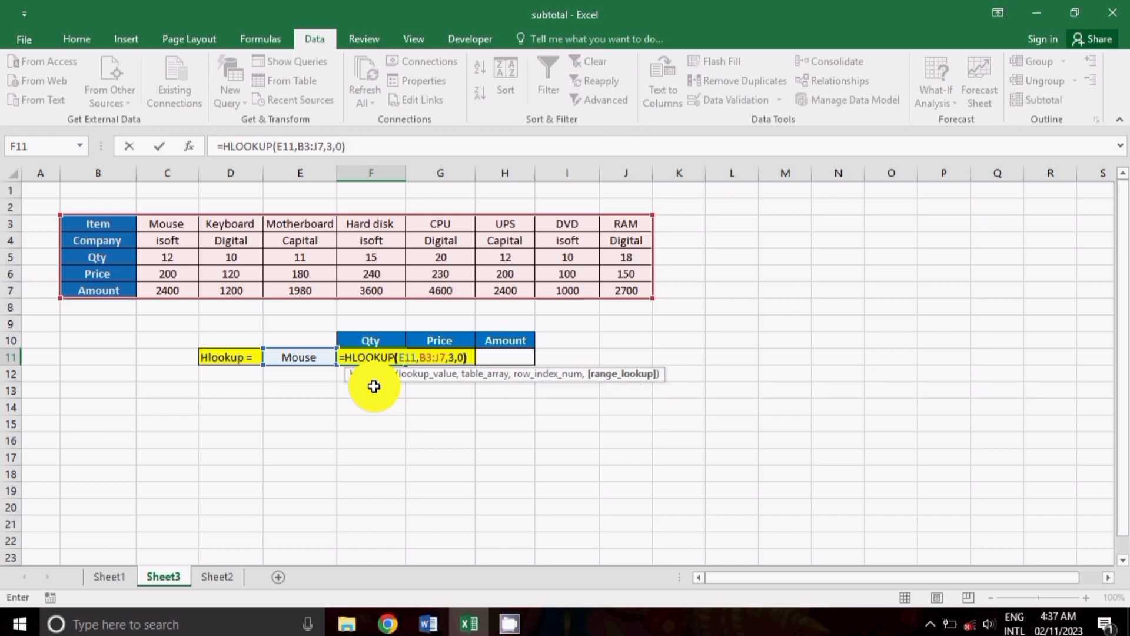
key("Return")
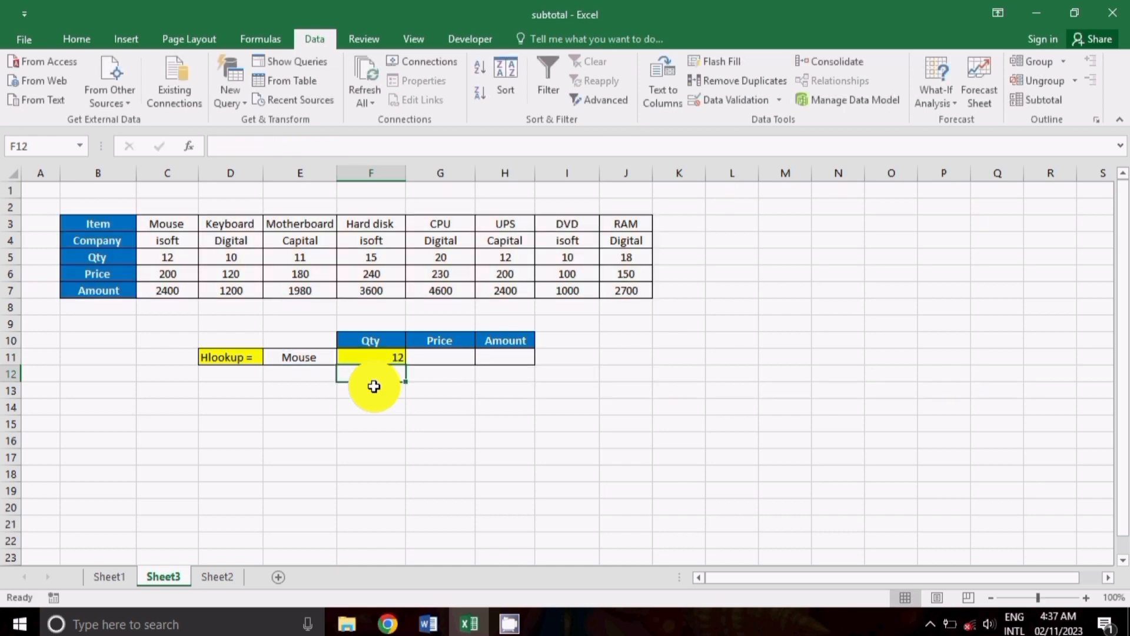
left_click(382, 357)
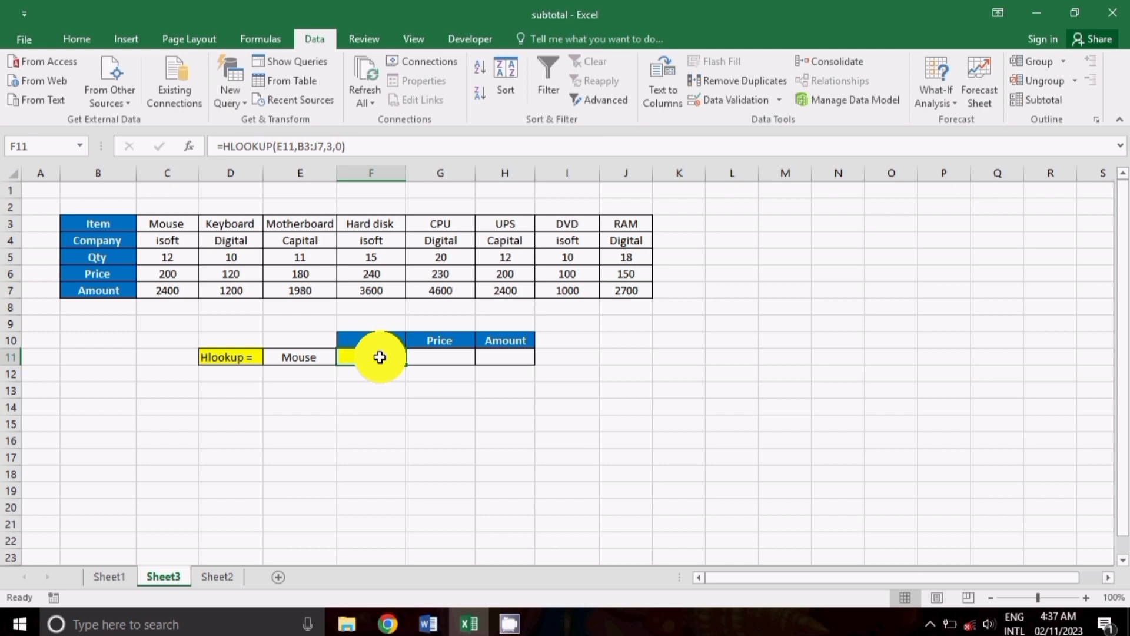
left_click(332, 143)
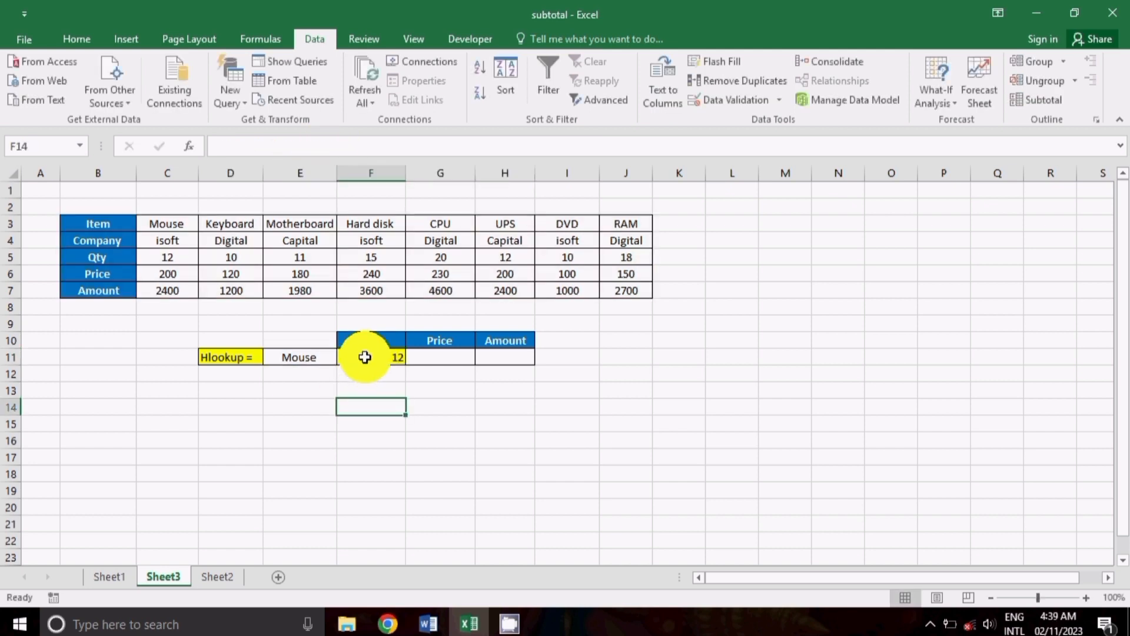
left_click(365, 356)
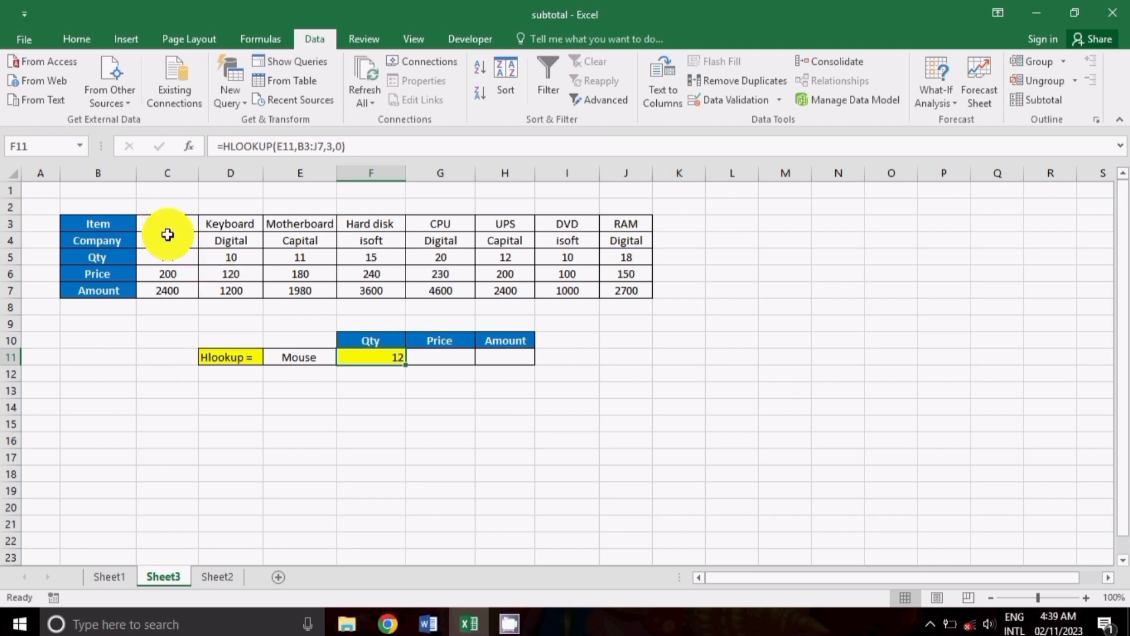
Step: In G11 under Price, enter =HLOOKUP(E11,B3:J7,4,0) to retrieve the item's price from the table
left_click(433, 358)
type("=")
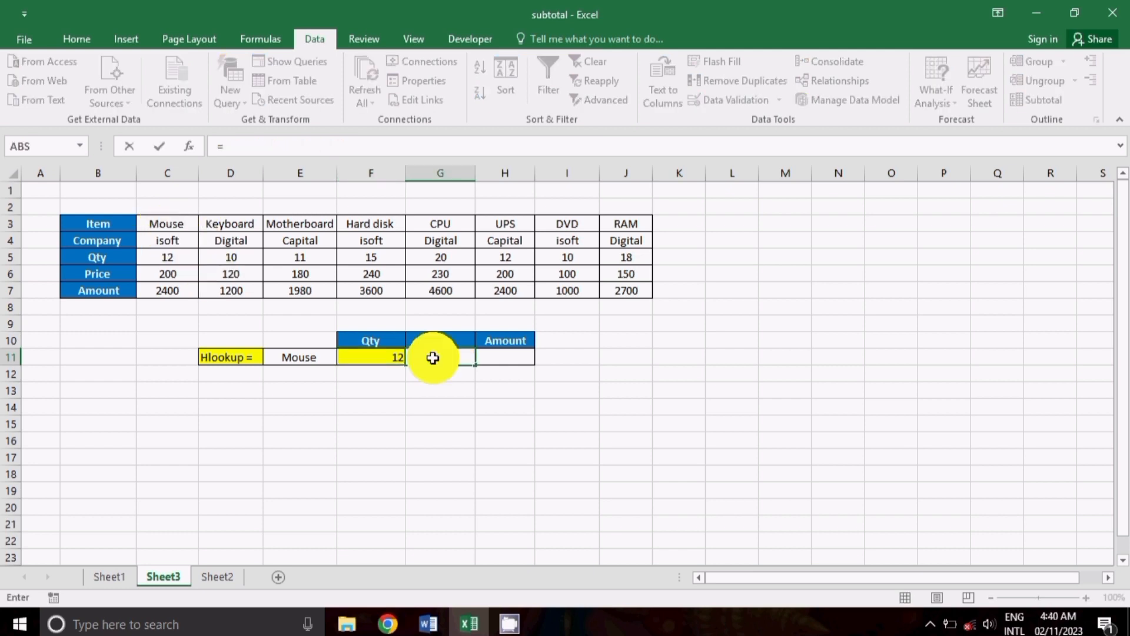
type("hl")
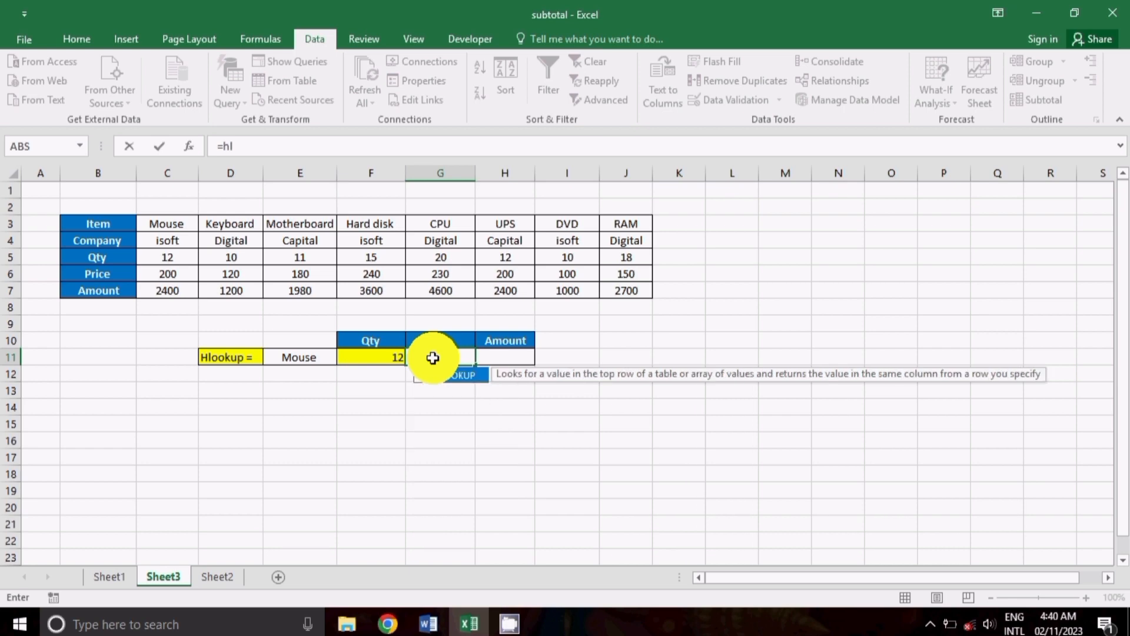
key("Tab")
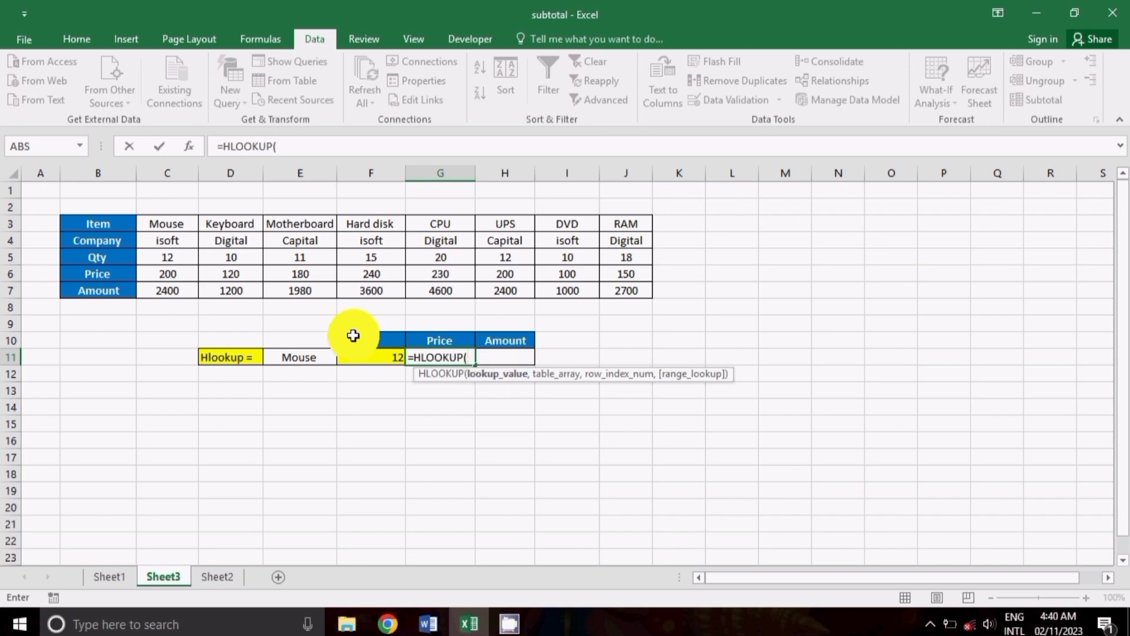
left_click(303, 354)
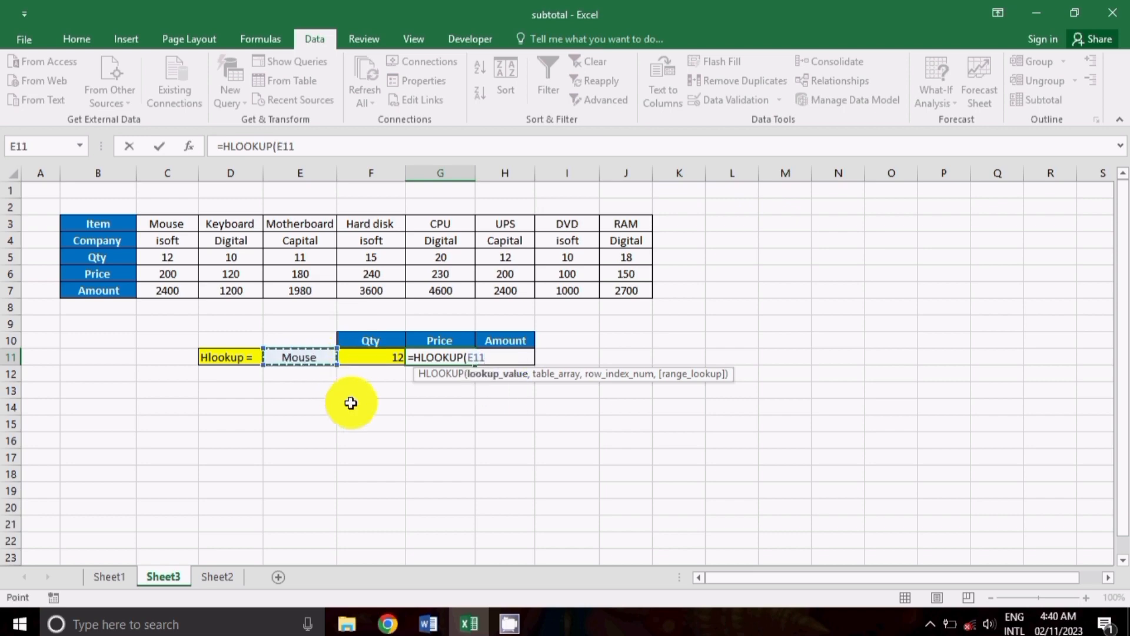
type(",")
left_click_drag(89, 223, 640, 287)
type(",")
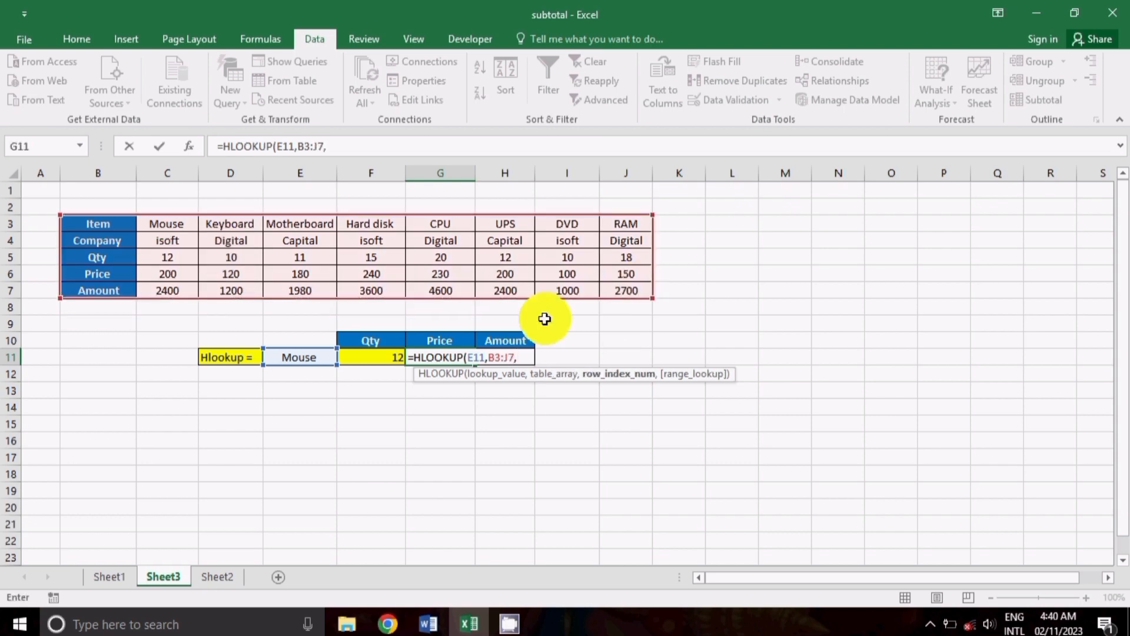
type("4")
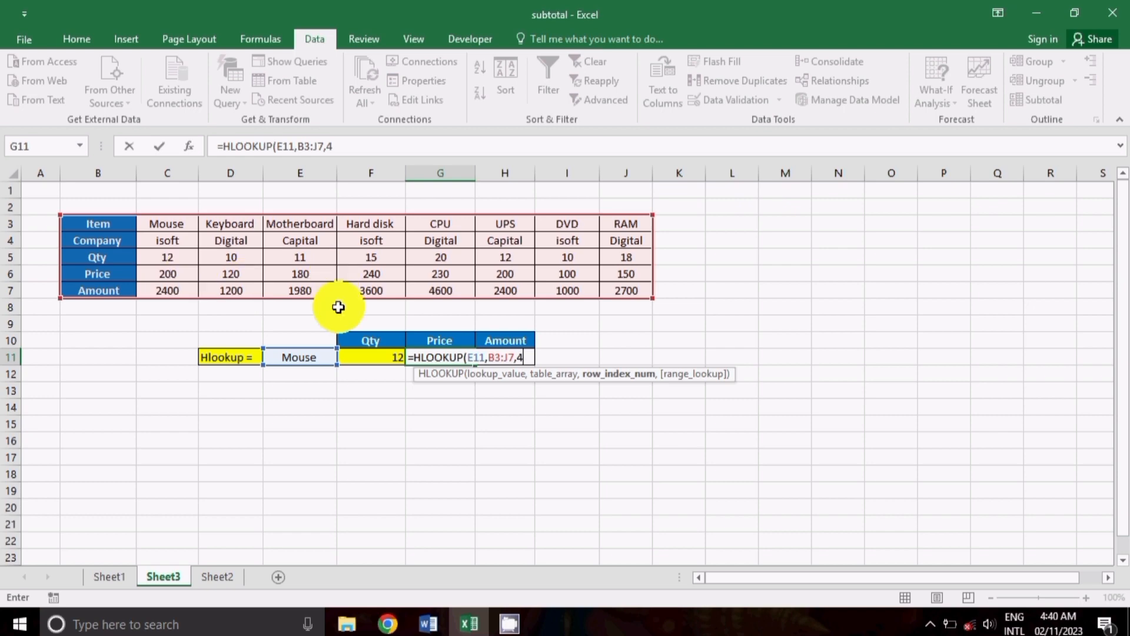
type(",")
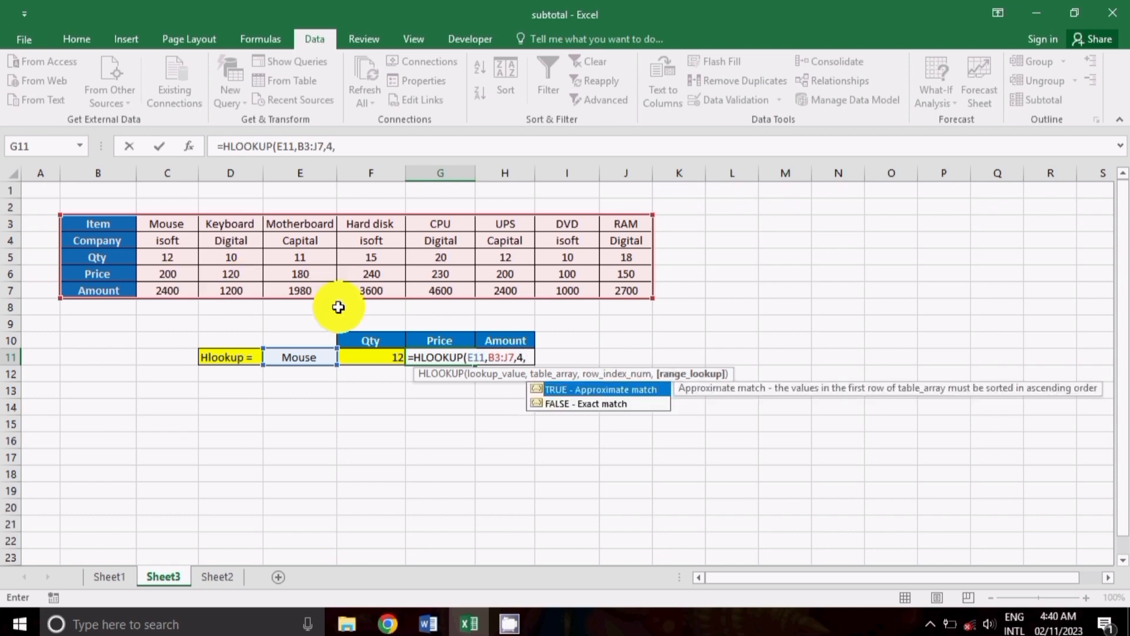
type(")")
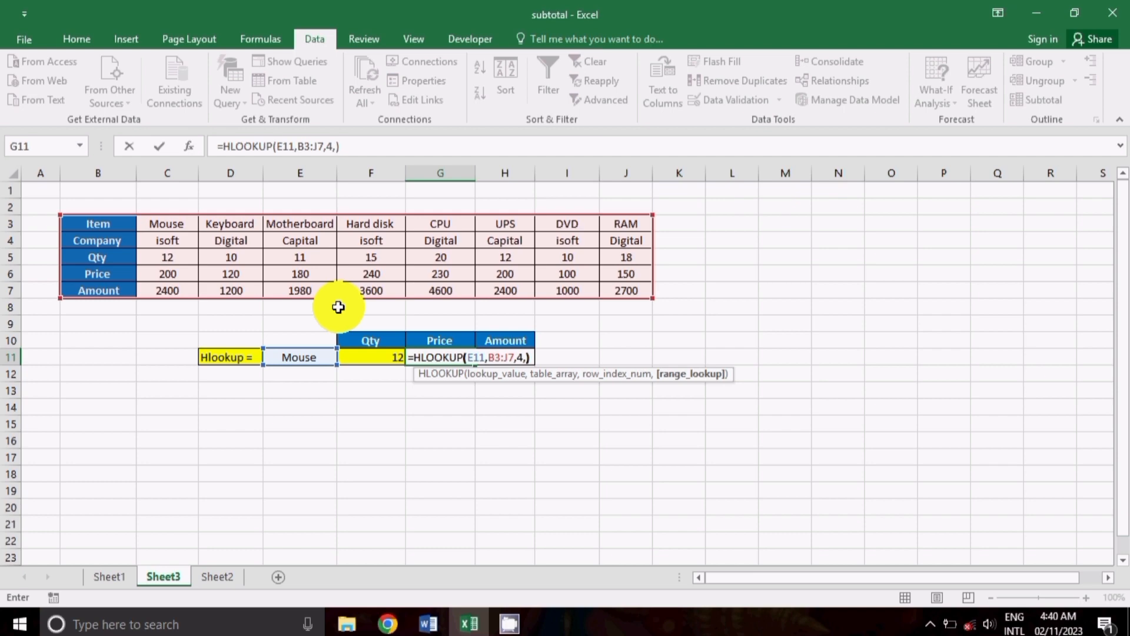
key("Left")
type("0")
key("Return")
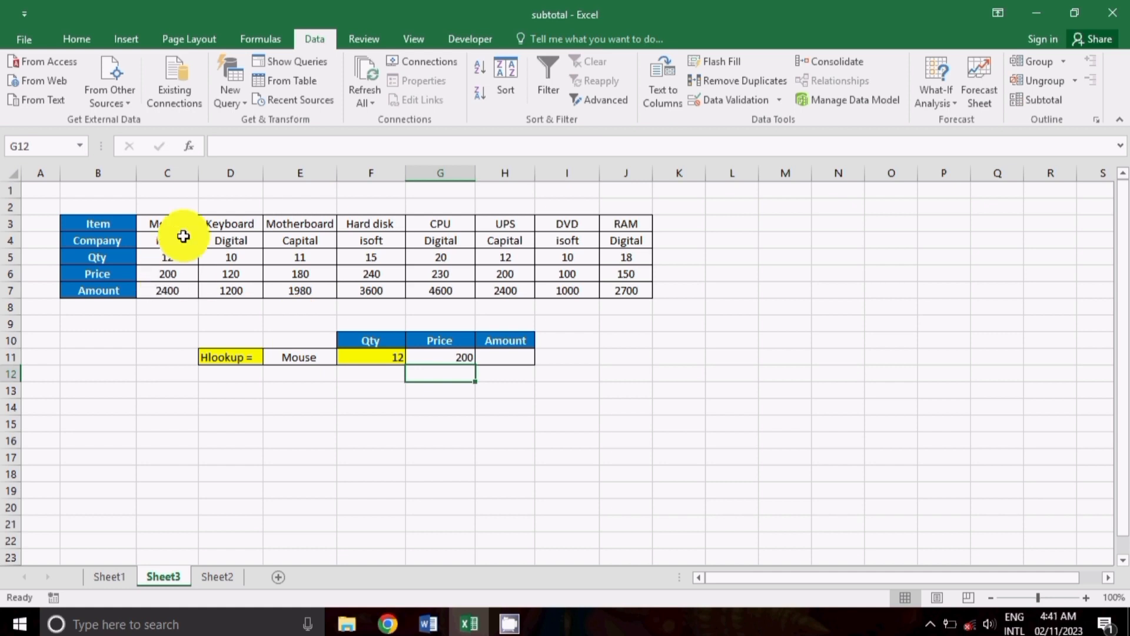
Step: In H11 under Amount, enter =HLOOKUP(E11,B3:J7,5,0) to retrieve the item's amount from the table
left_click(513, 353)
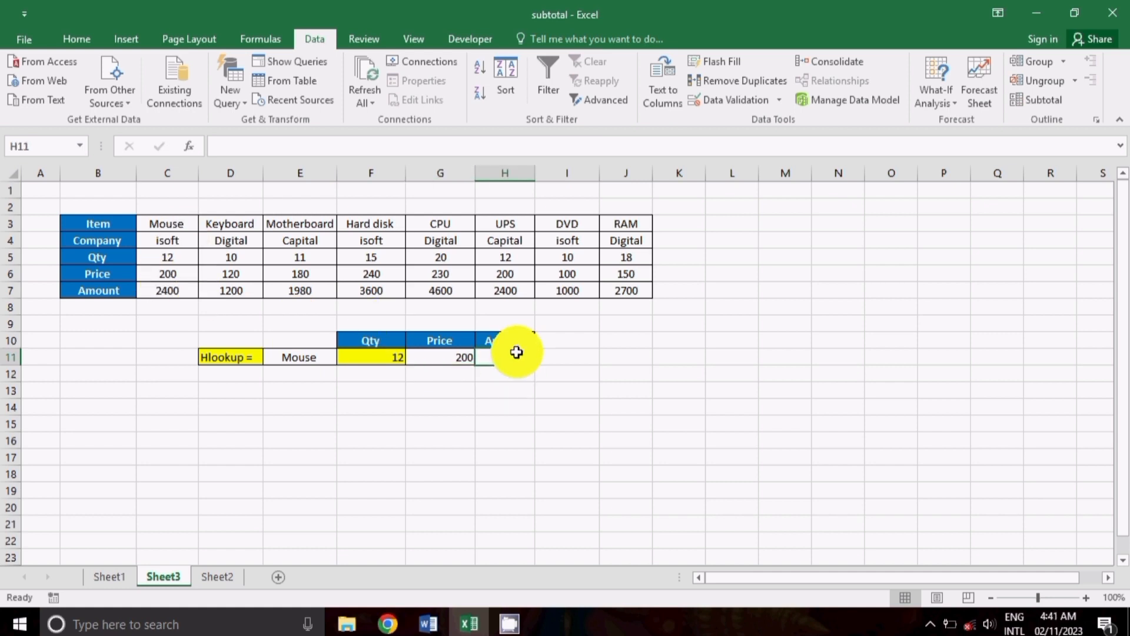
type("=hl")
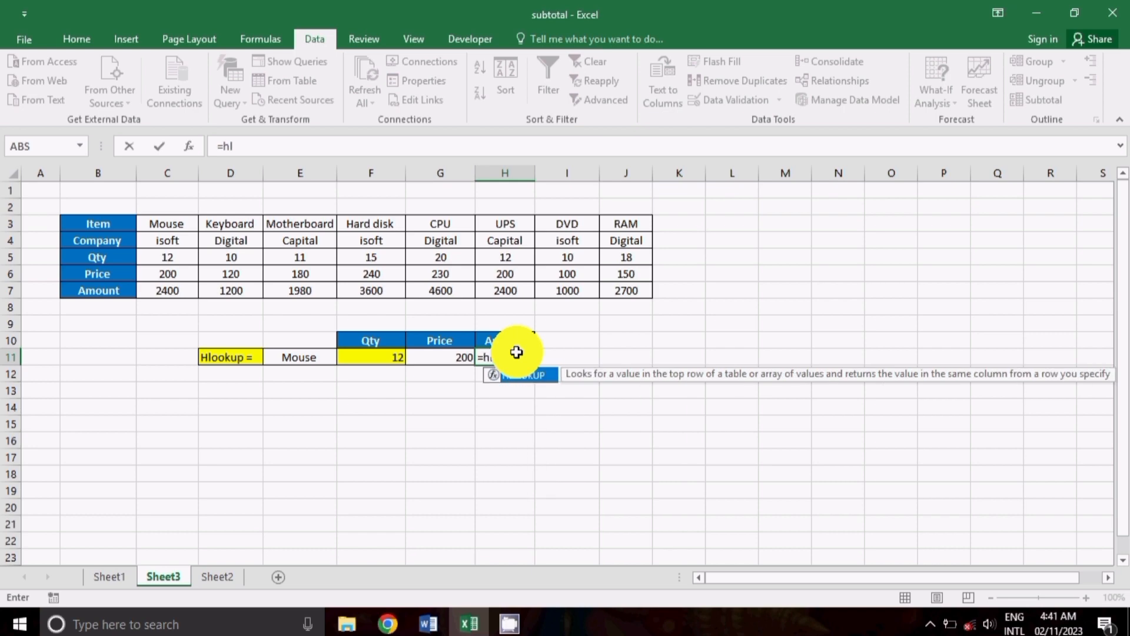
key("Tab")
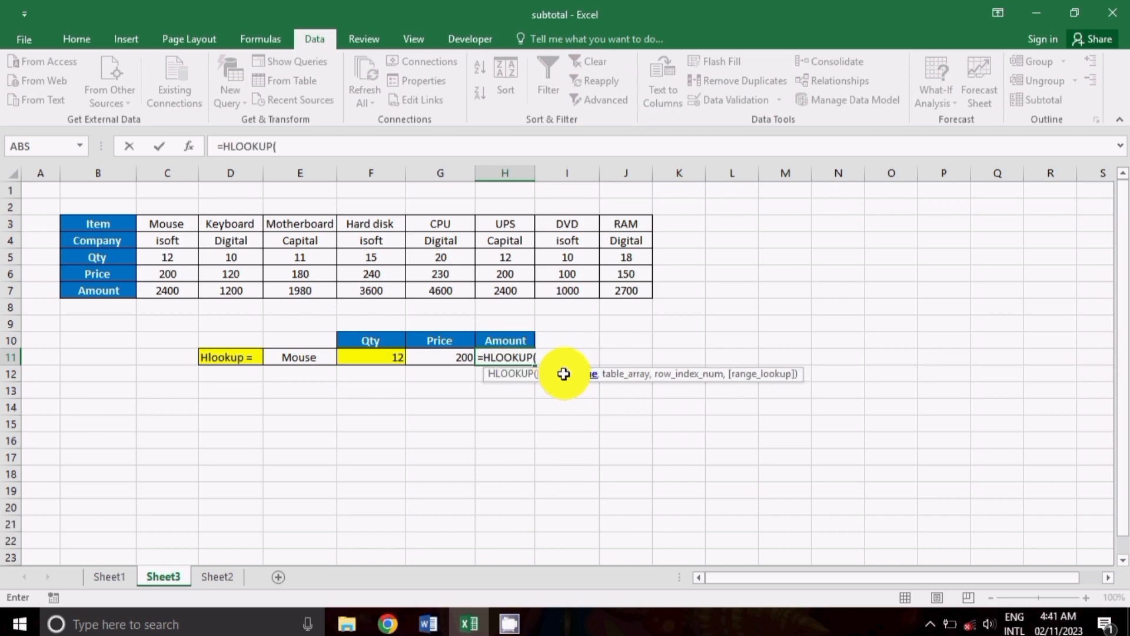
left_click(311, 357)
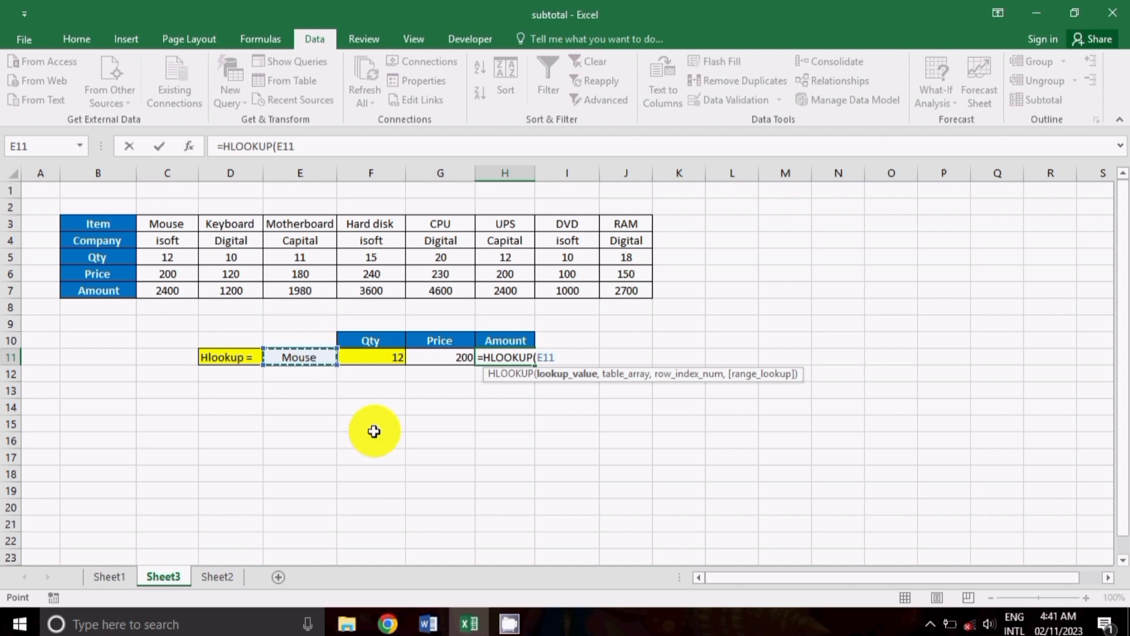
type(",")
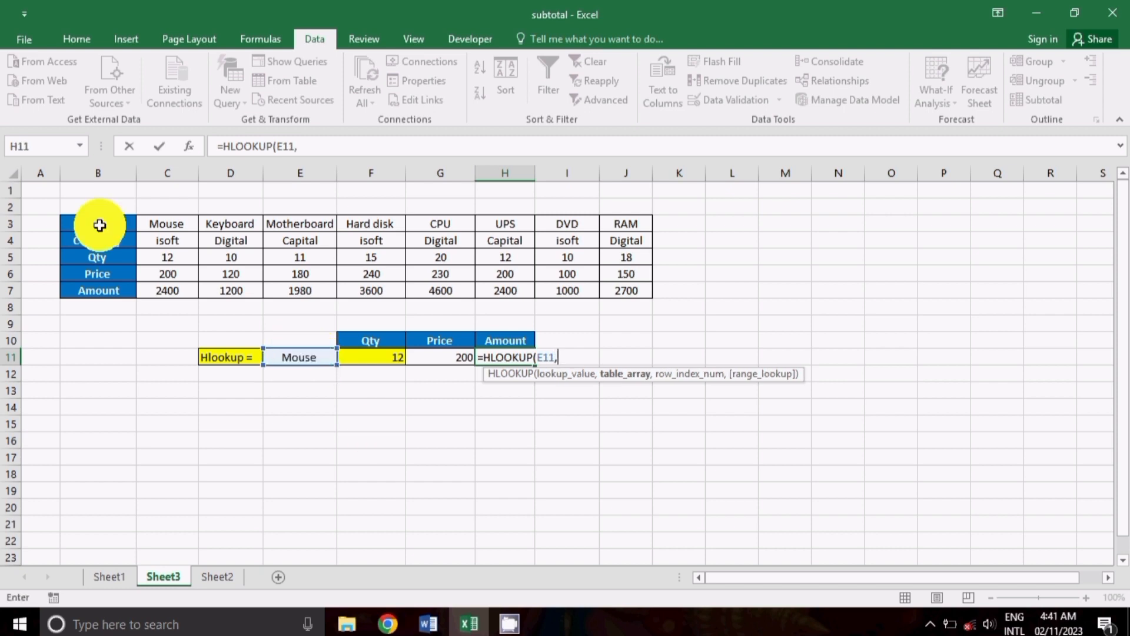
left_click_drag(96, 223, 613, 290)
type(",")
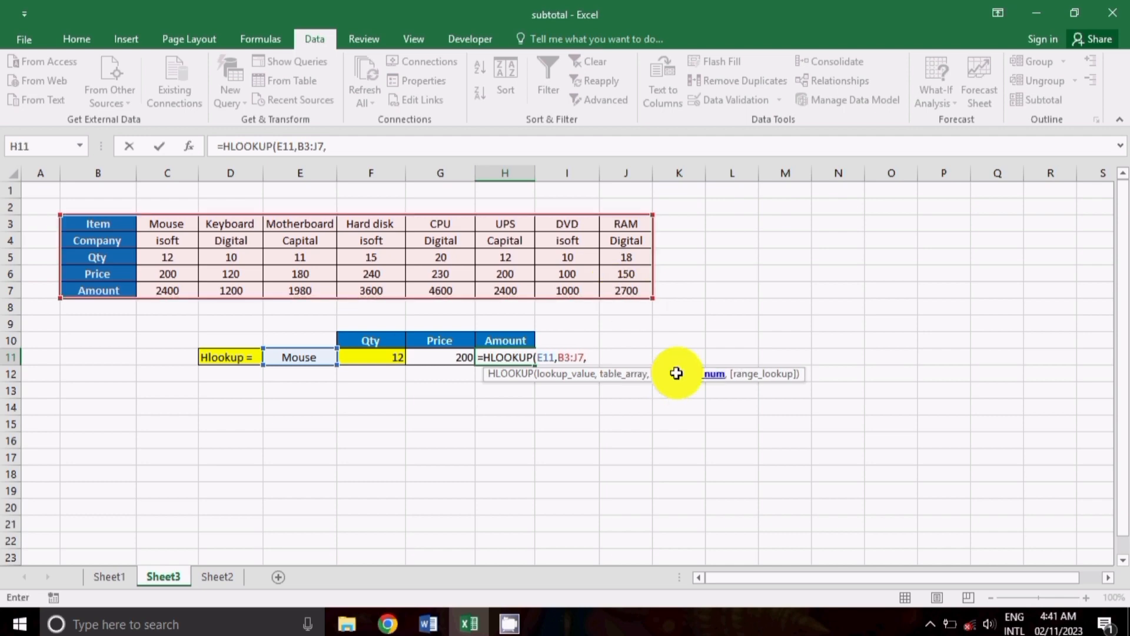
type("5")
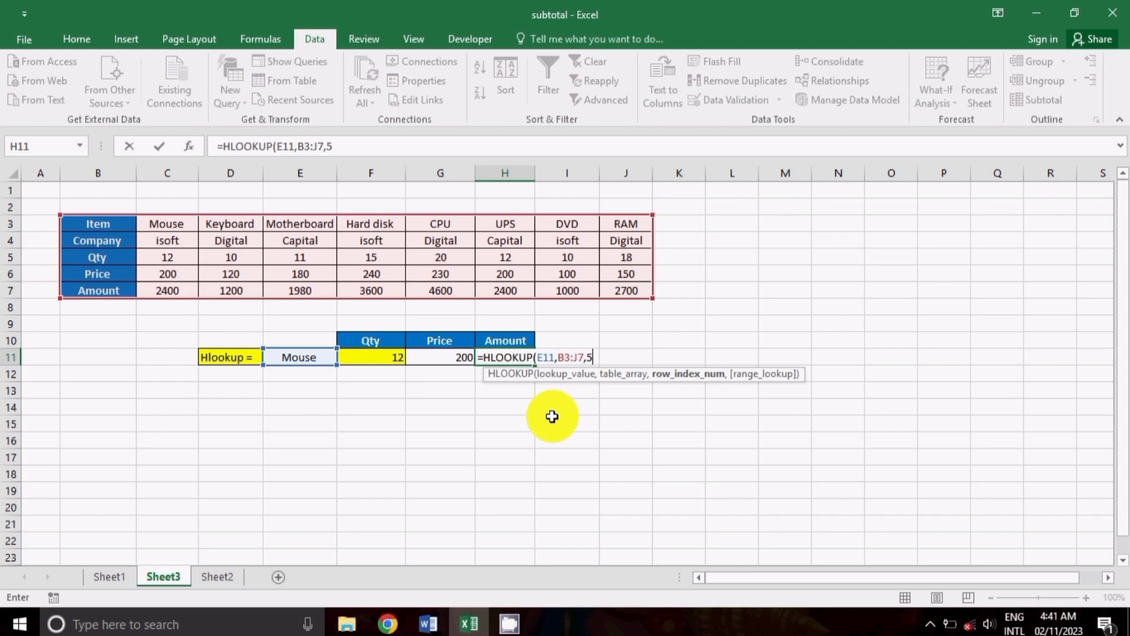
type(",")
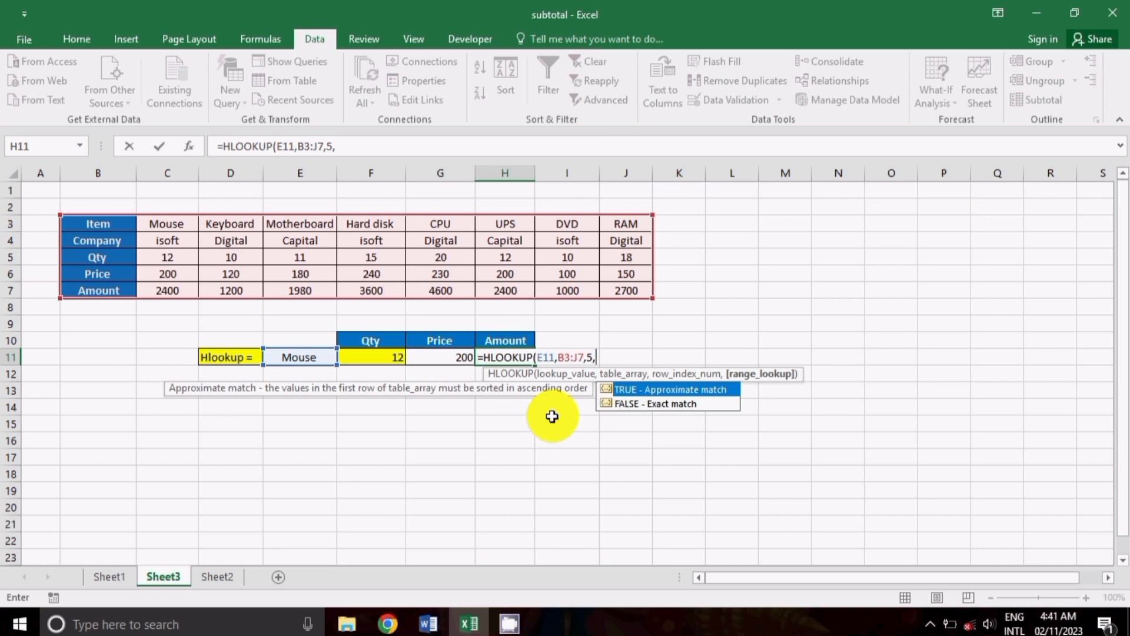
type("0)")
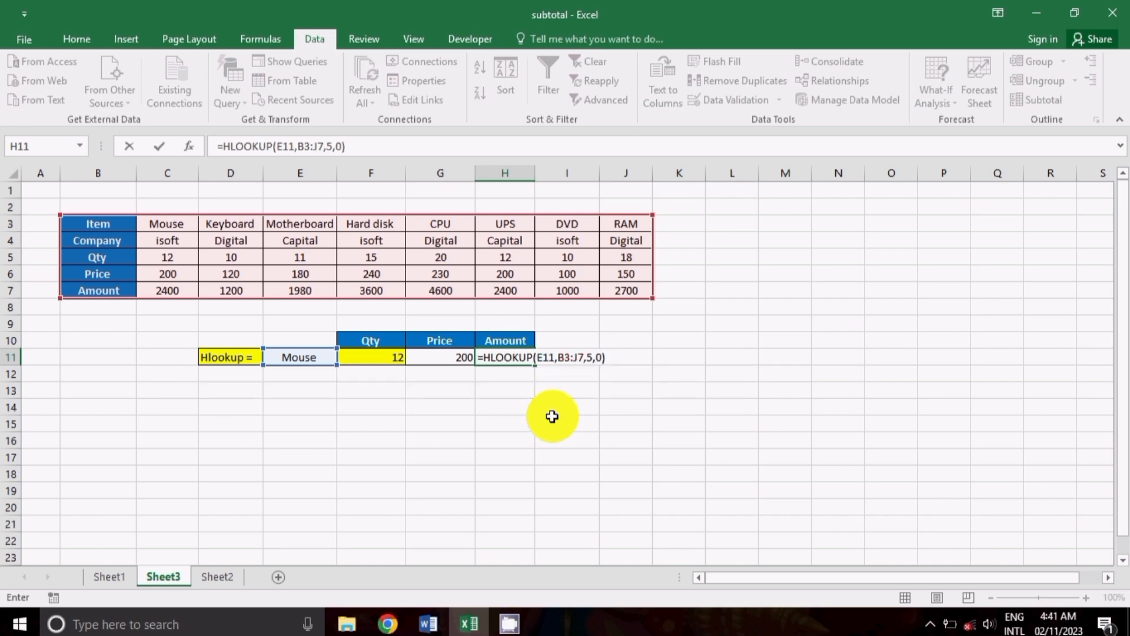
key("Return")
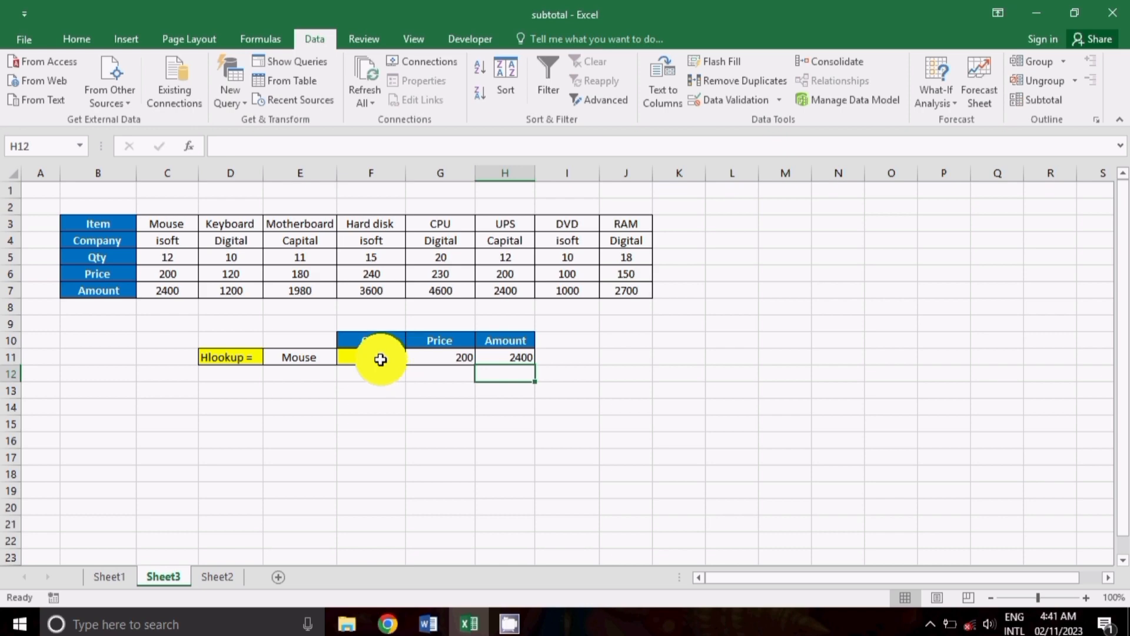
left_click(298, 356)
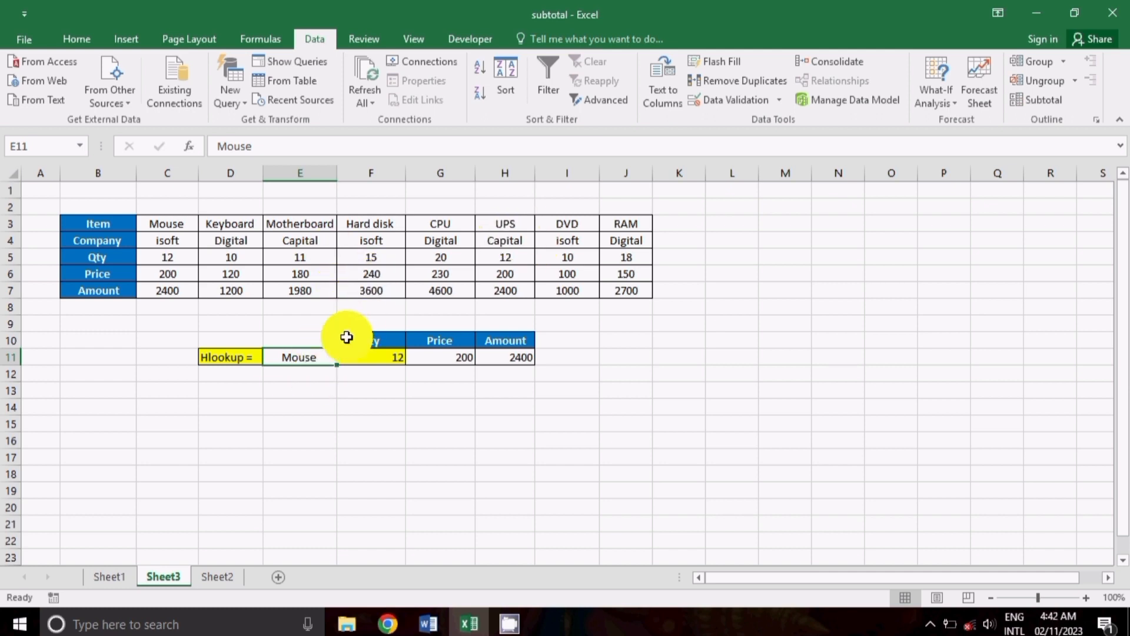
key("Return")
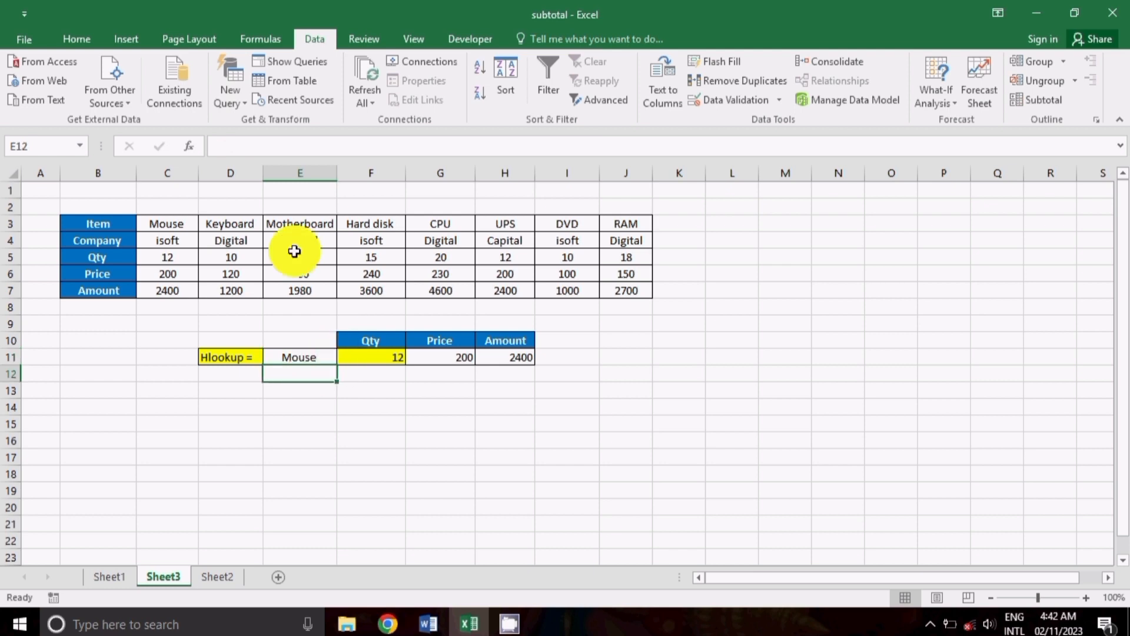
Step: Copy the item name Keyboard from cell D3 into cell E12, below the first lookup item
left_click(232, 223)
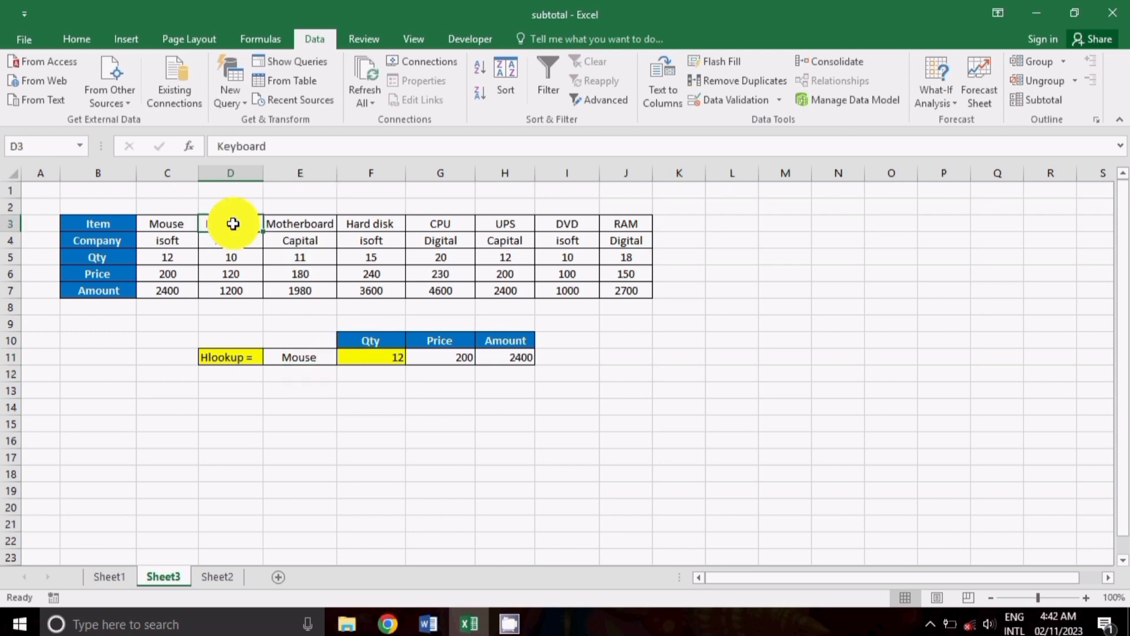
key("ctrl+c")
left_click(290, 379)
key("ctrl+v")
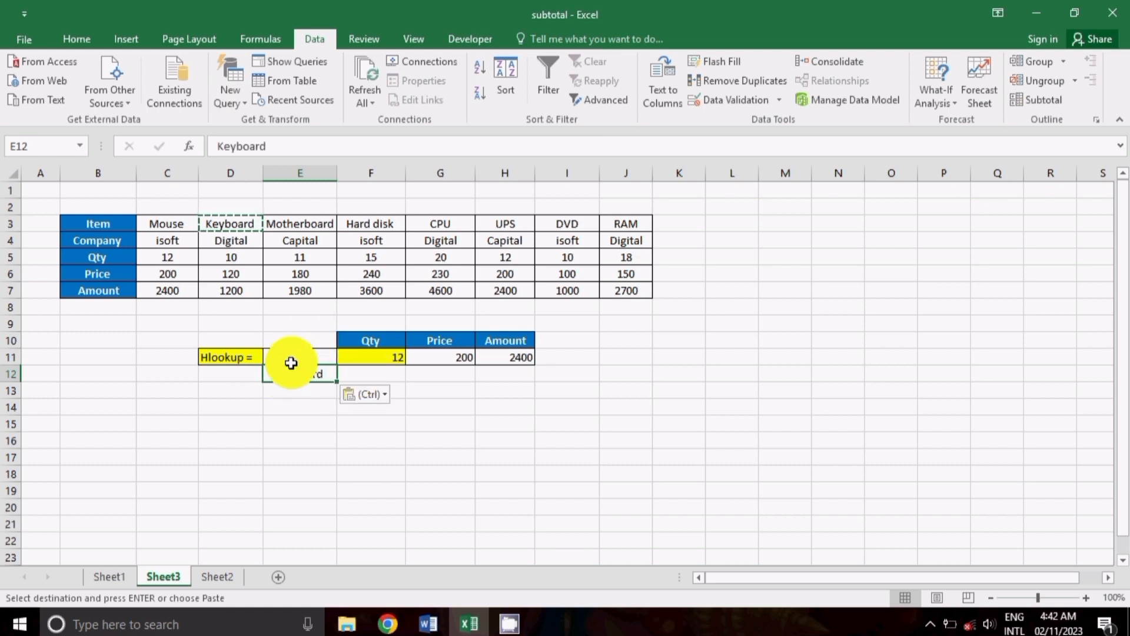
Step: In F12 under Qty, enter =HLOOKUP(E12,B3:J7,3,0) to look up the second item's quantity in the horizontal table
left_click(357, 376)
type("=")
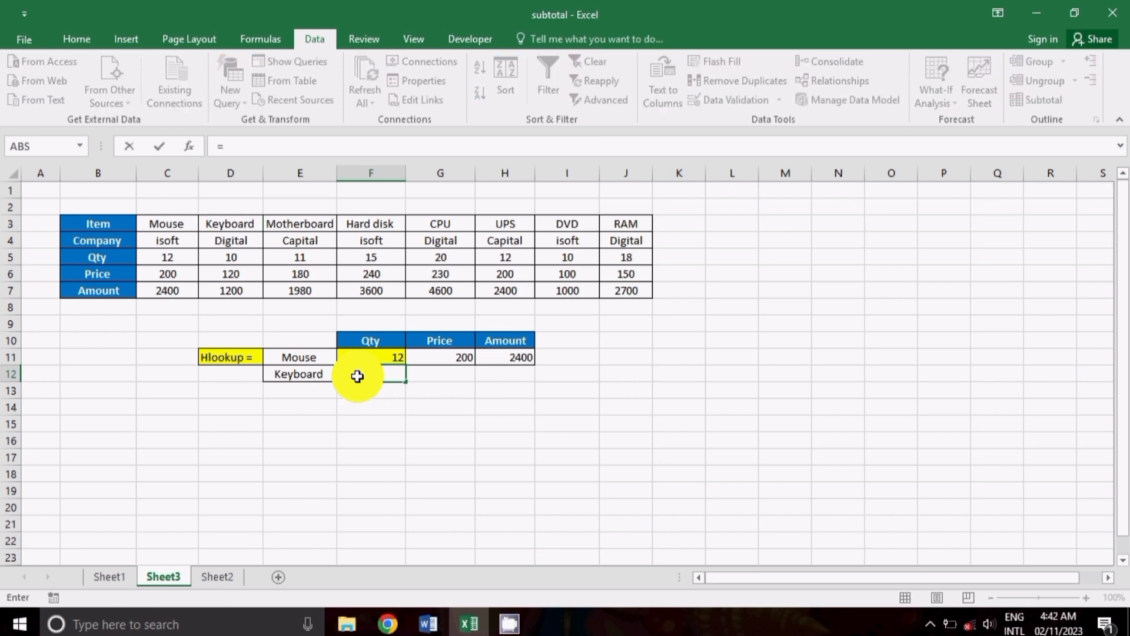
type("hl")
key("Tab")
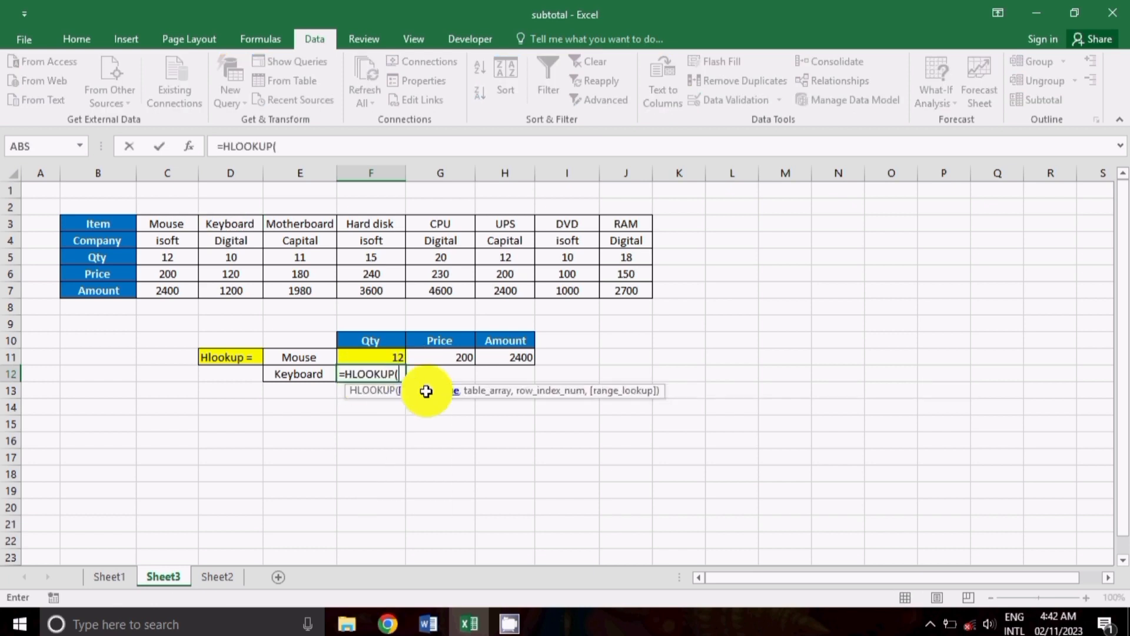
key("Left")
type(",")
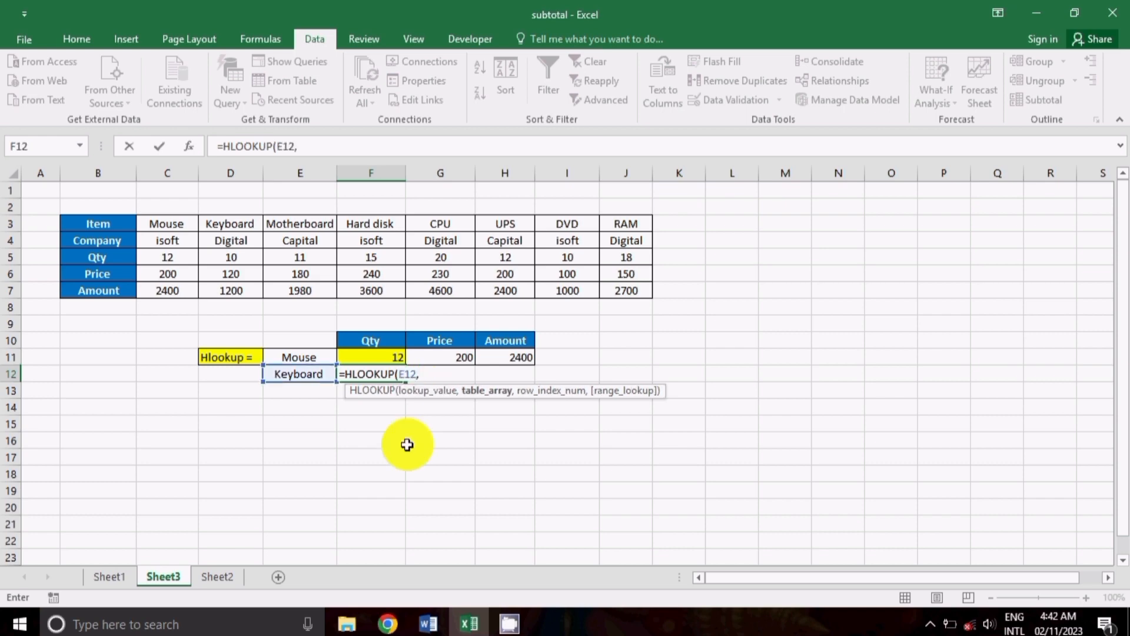
left_click_drag(93, 223, 235, 241)
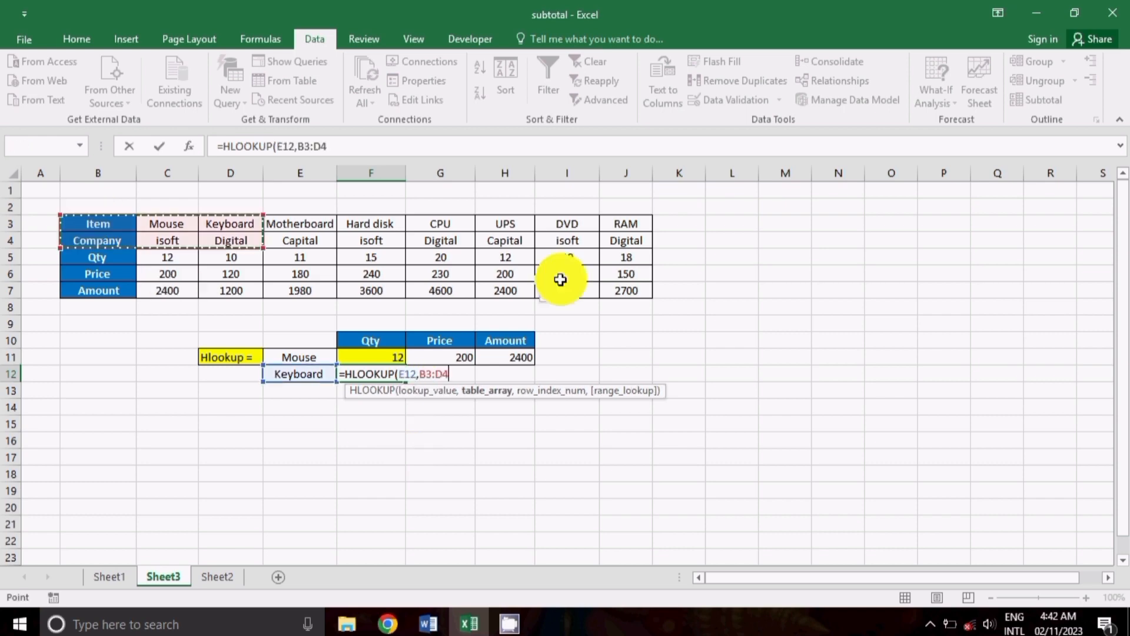
left_click_drag(560, 279, 618, 290)
type(",")
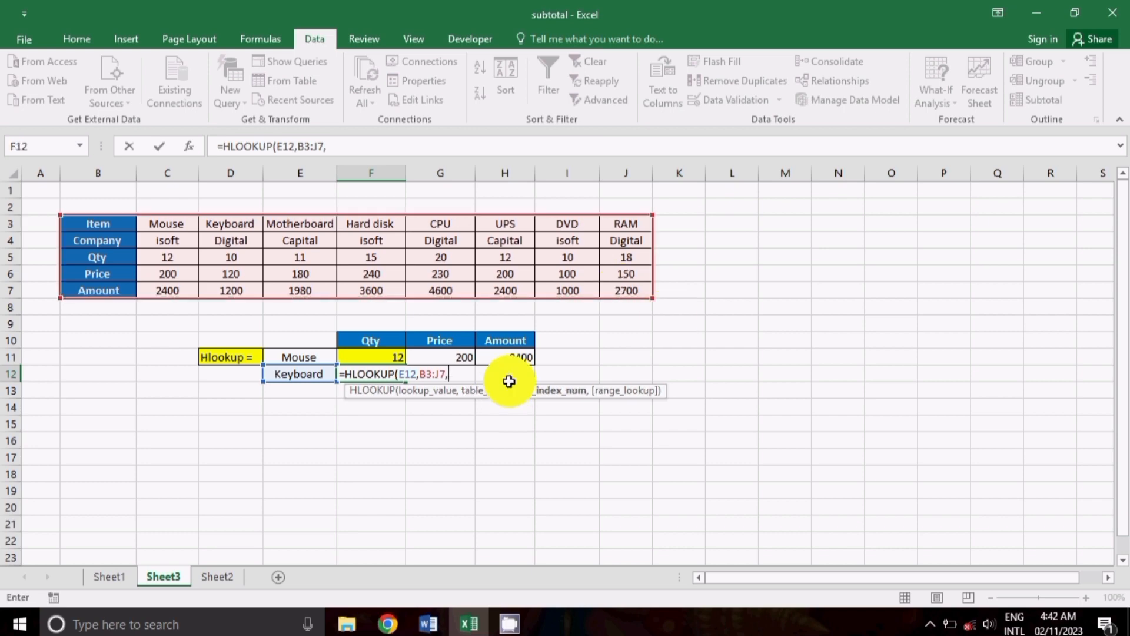
type("3,")
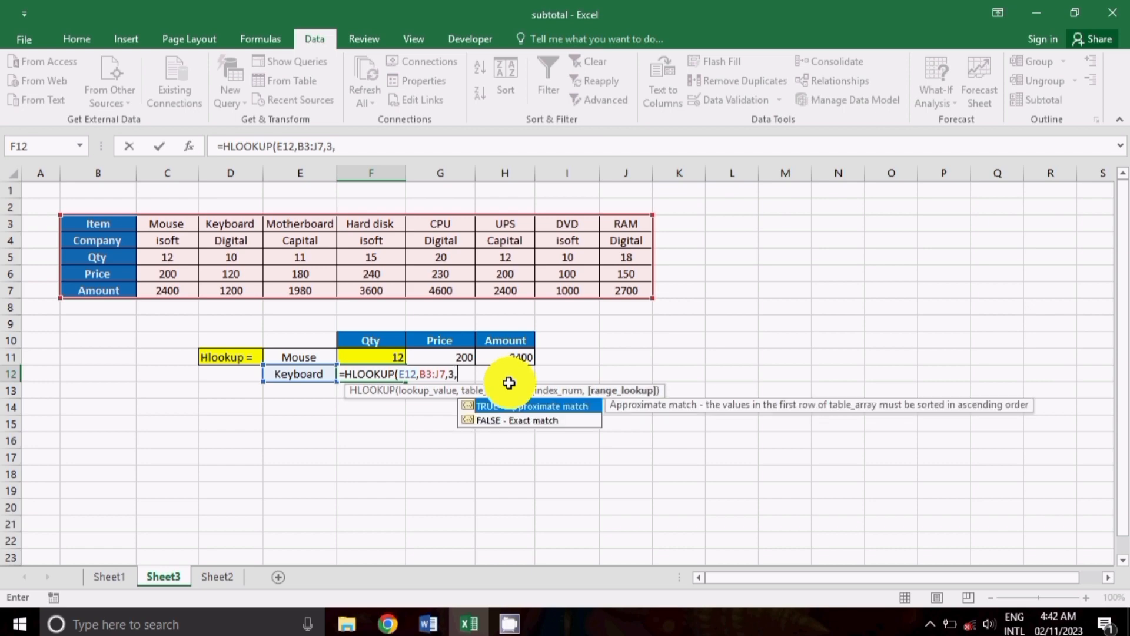
type("00")
key("Return")
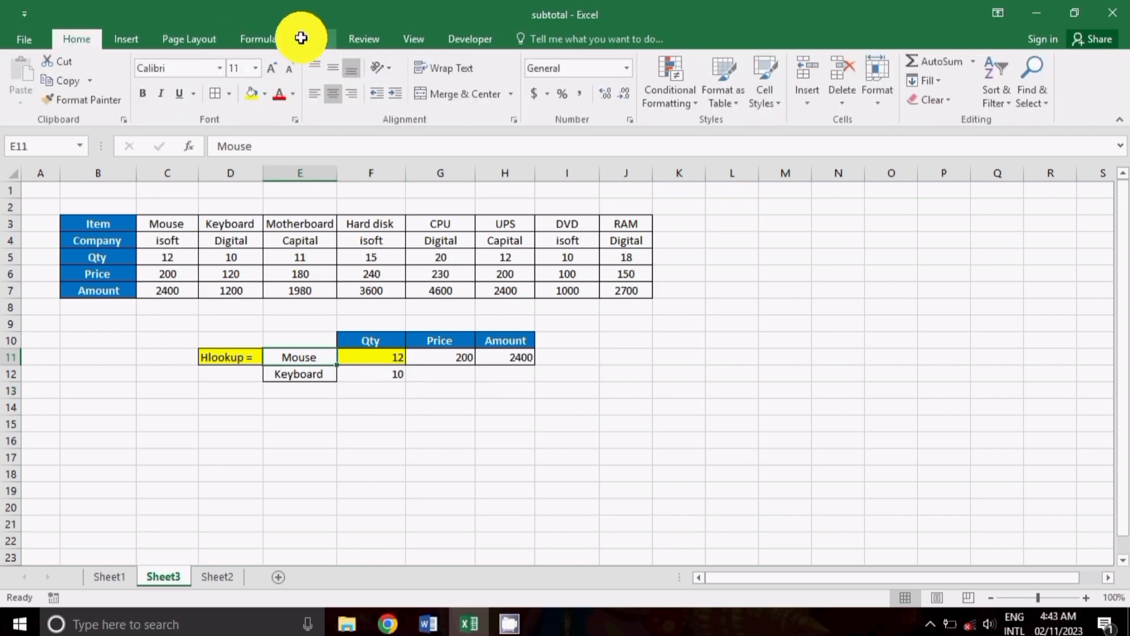
Step: Add a List data validation drop-down to E11 with the source =$B$3:$J$3
left_click(315, 38)
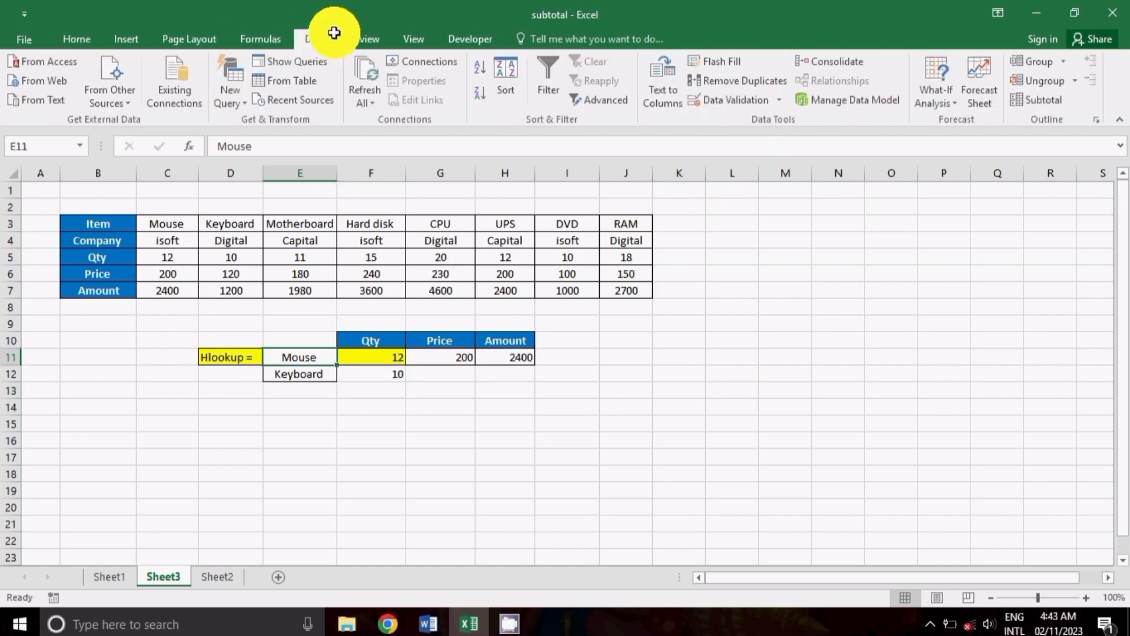
left_click(738, 99)
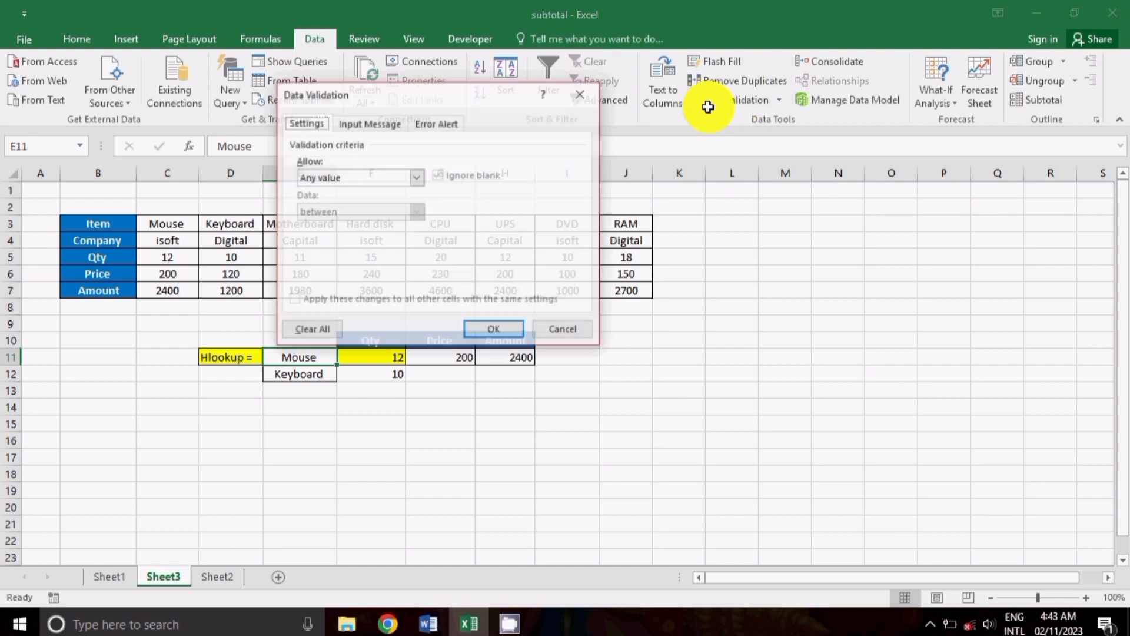
left_click(417, 176)
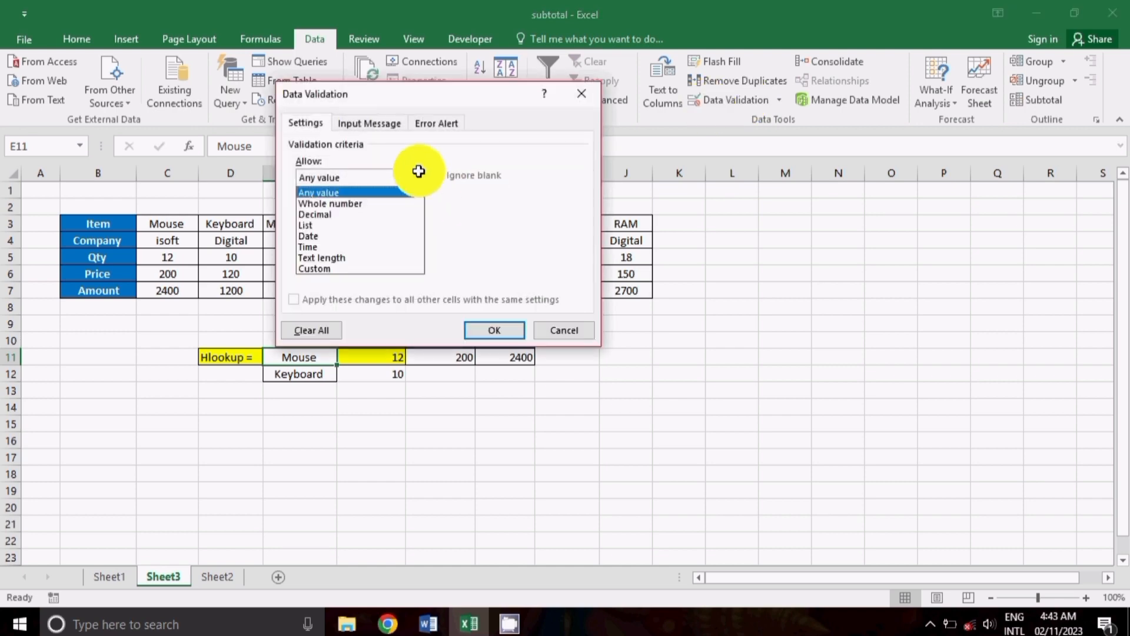
left_click(314, 225)
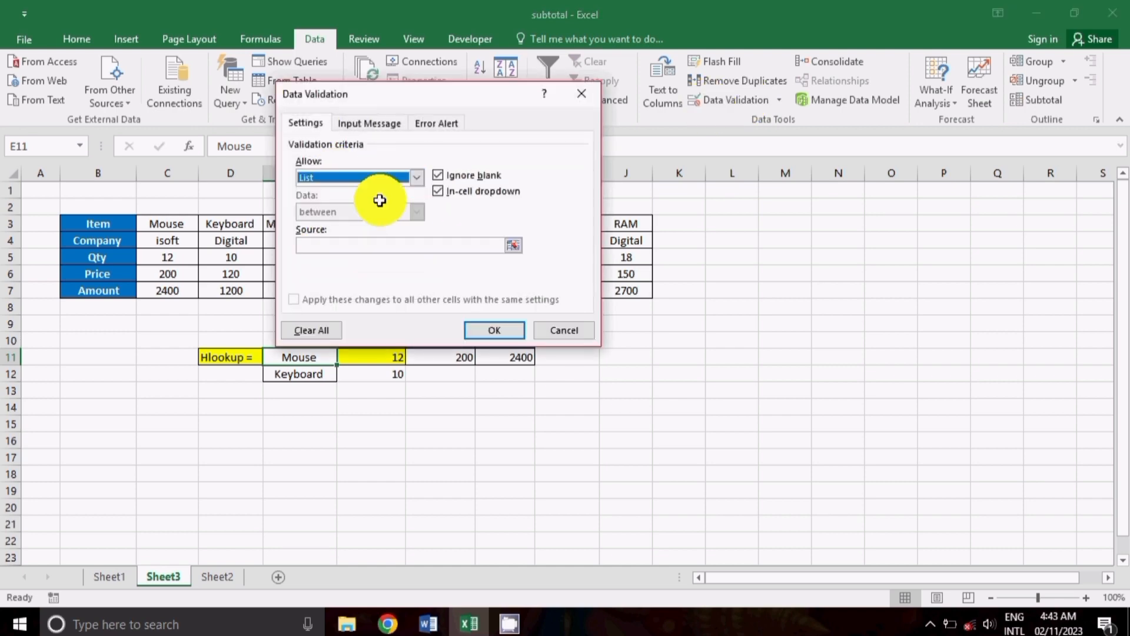
left_click(513, 245)
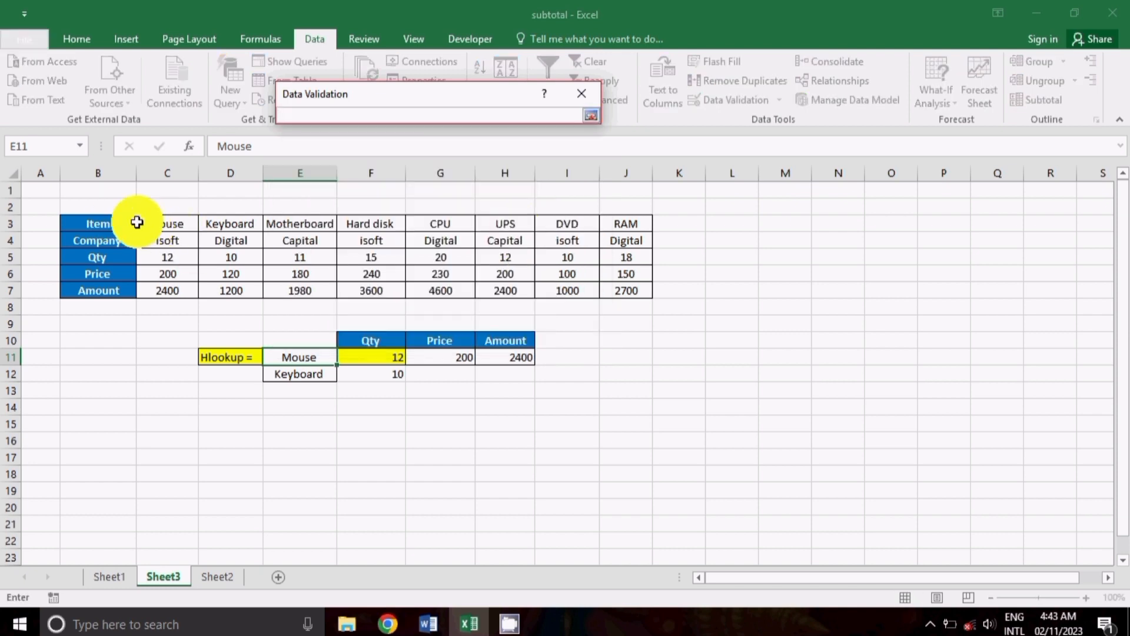
left_click_drag(98, 223, 643, 223)
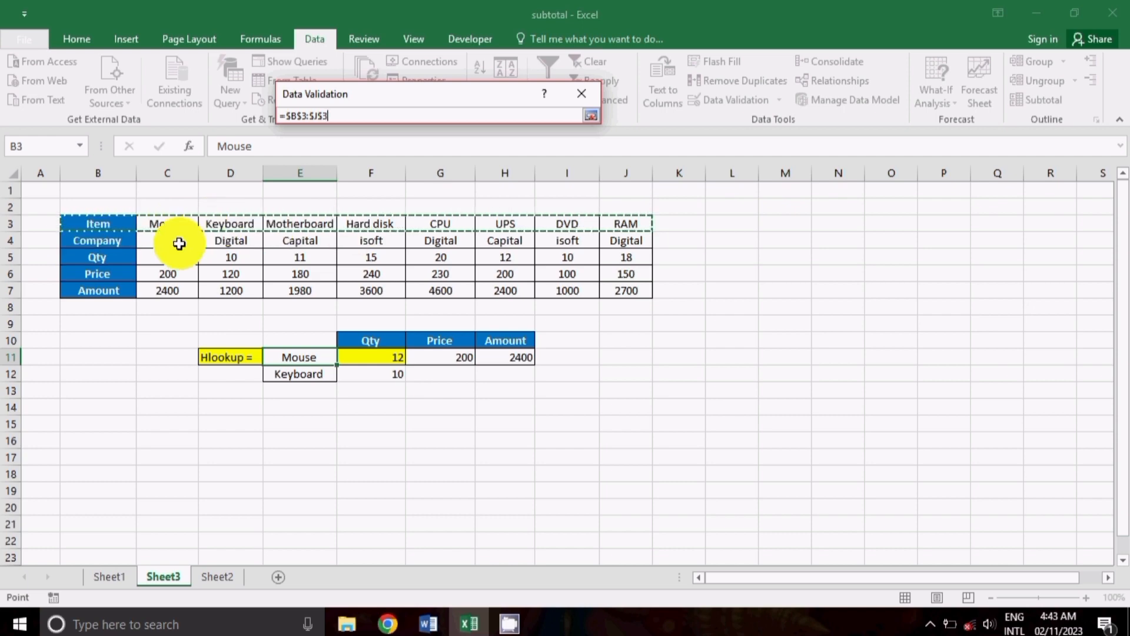
left_click(591, 115)
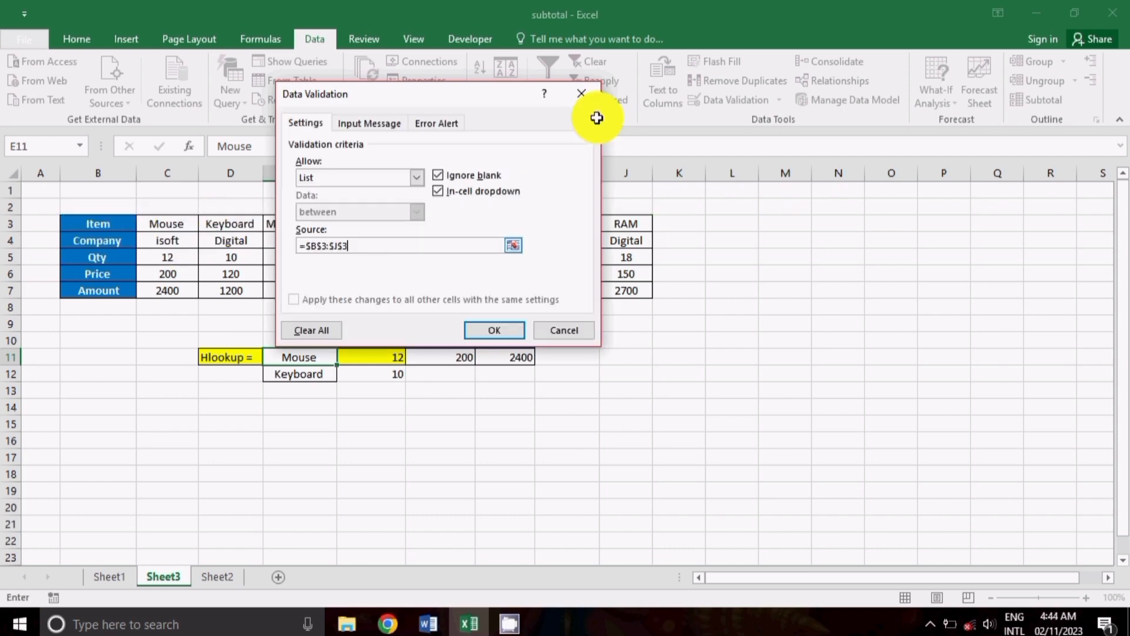
left_click(495, 325)
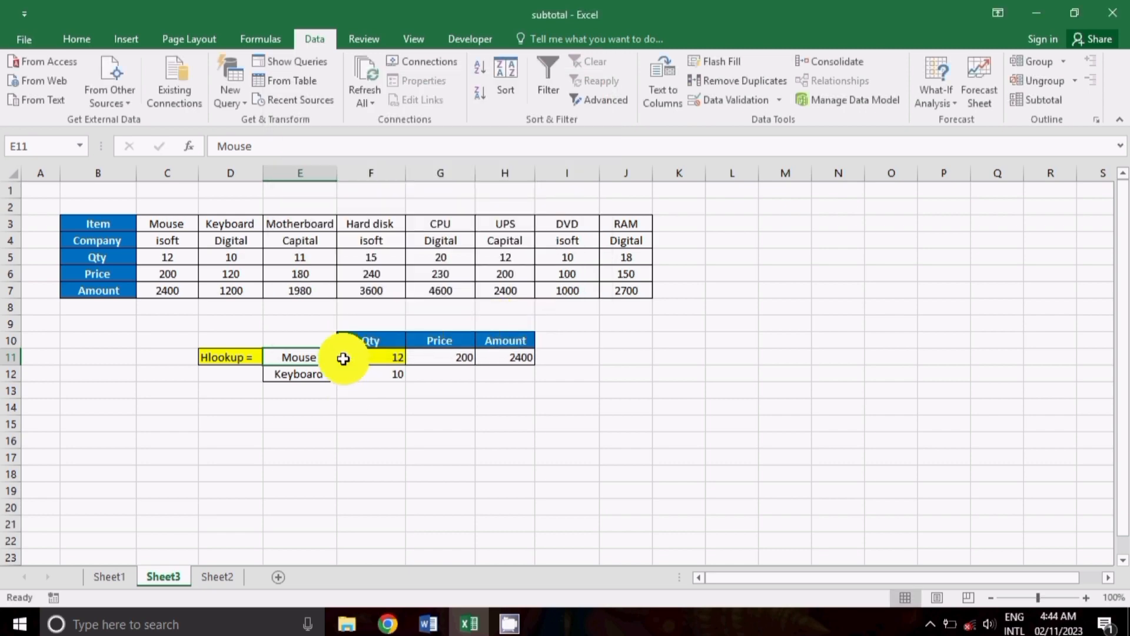
Step: Choose CPU from the drop-down list in E11 as the item to look up
left_click(344, 357)
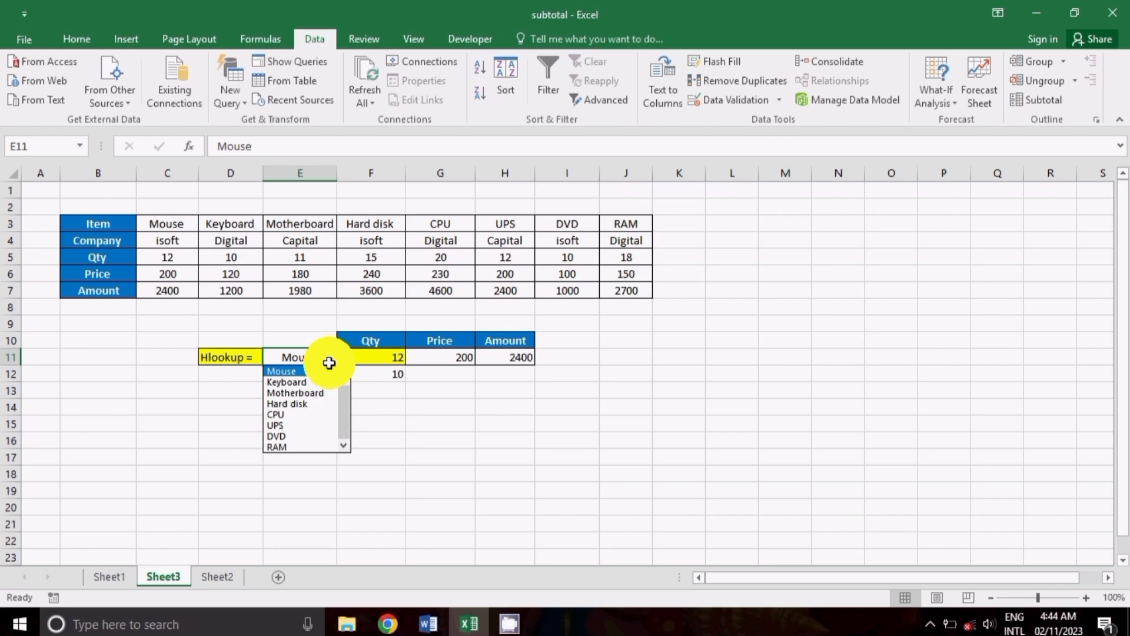
left_click(63, 35)
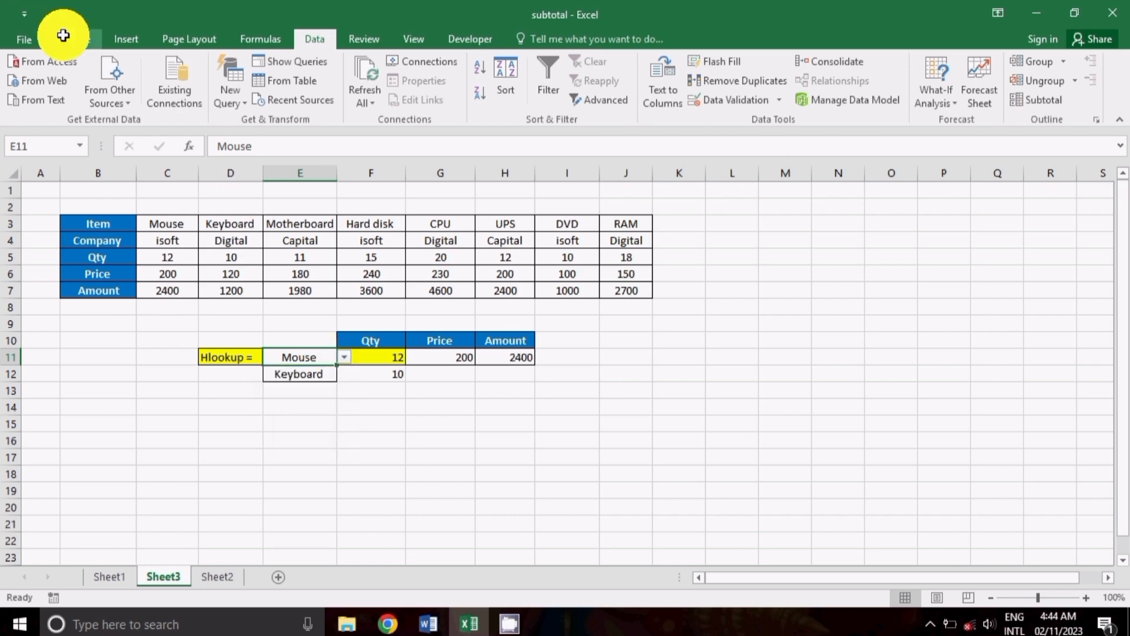
left_click(63, 35)
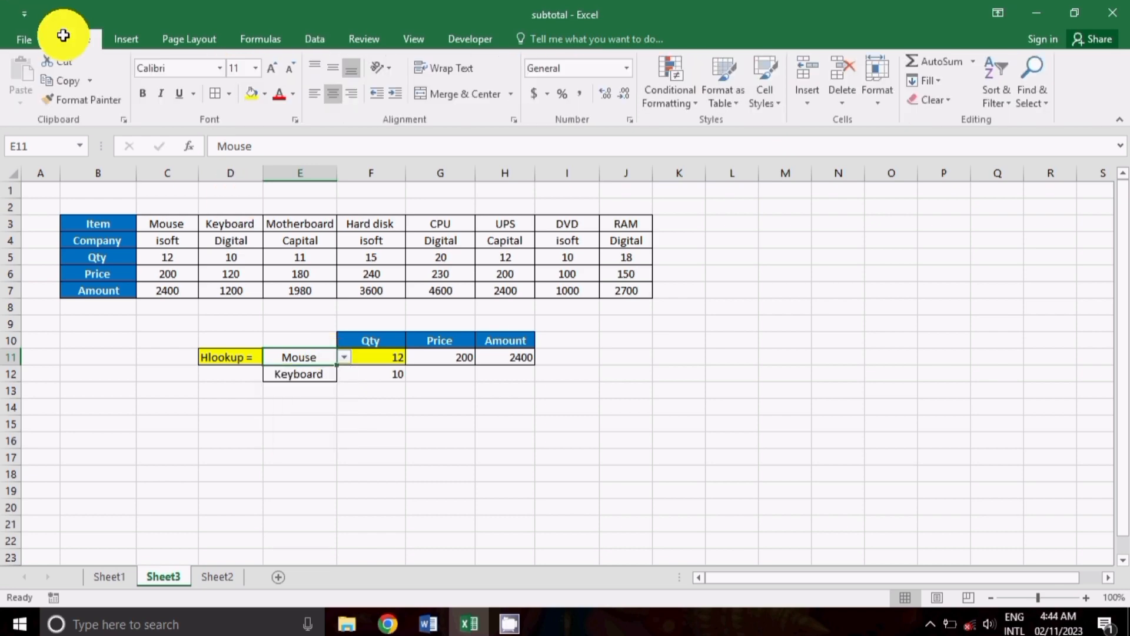
left_click(344, 356)
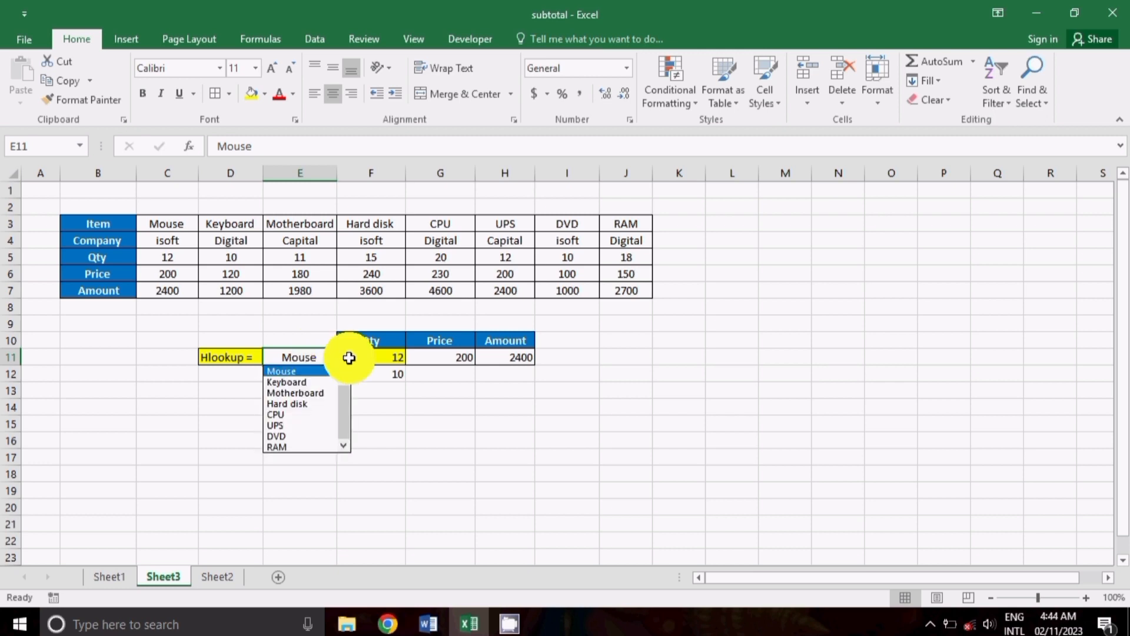
left_click(313, 413)
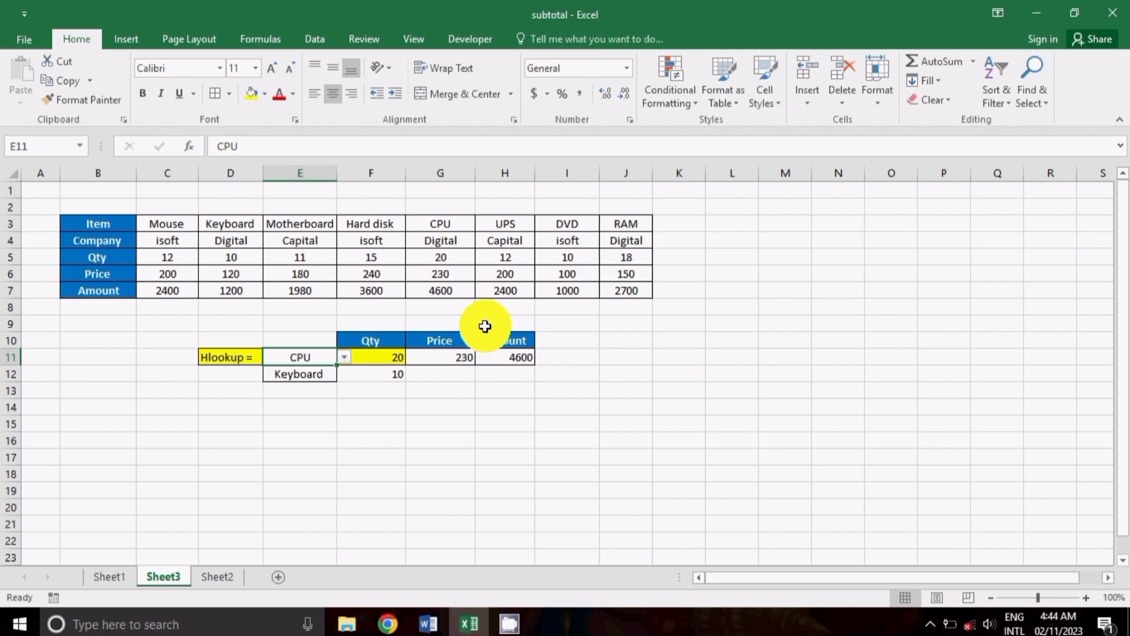
Step: Review the Vlookup and Hlookup examples on Sheet1 and return to the horizontal table on Sheet3
left_click(111, 575)
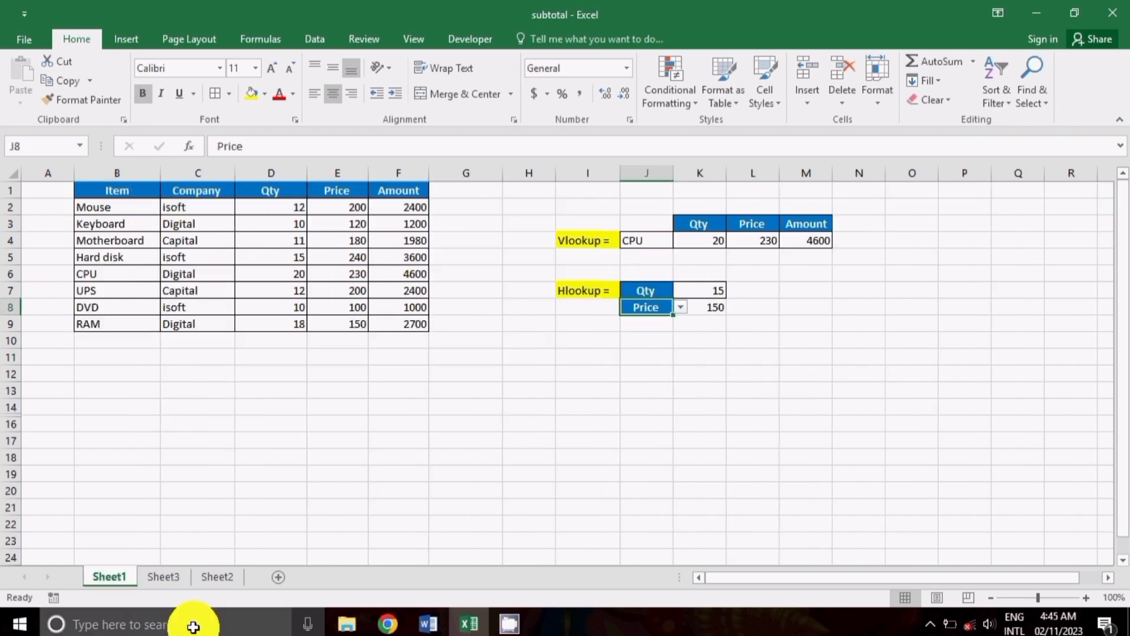
left_click(177, 571)
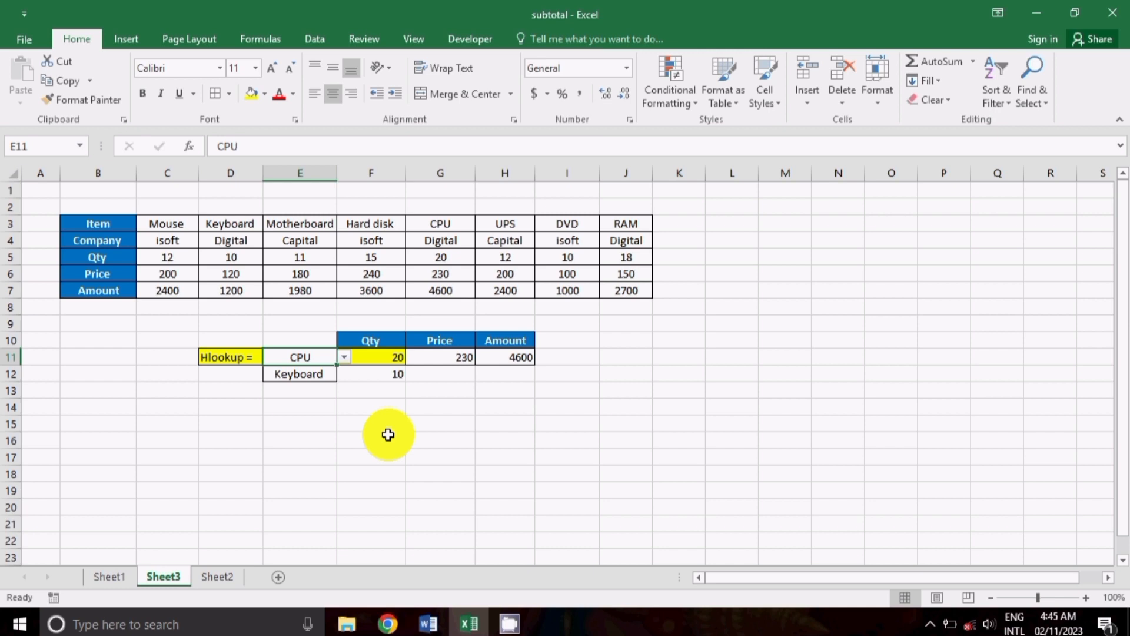
left_click(371, 441)
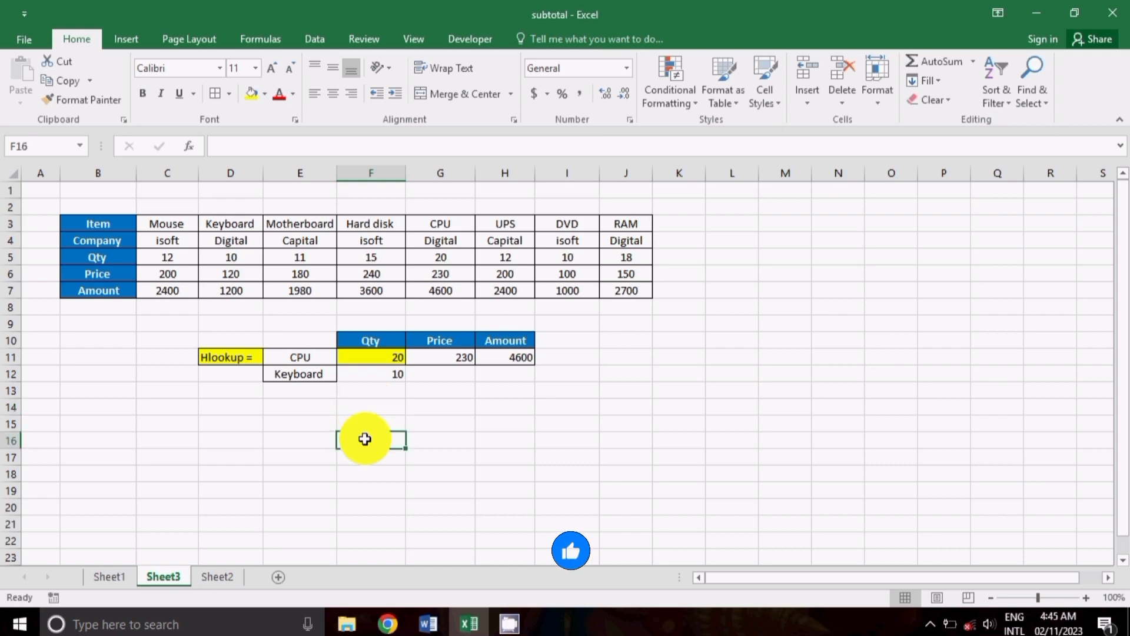
left_click(322, 410)
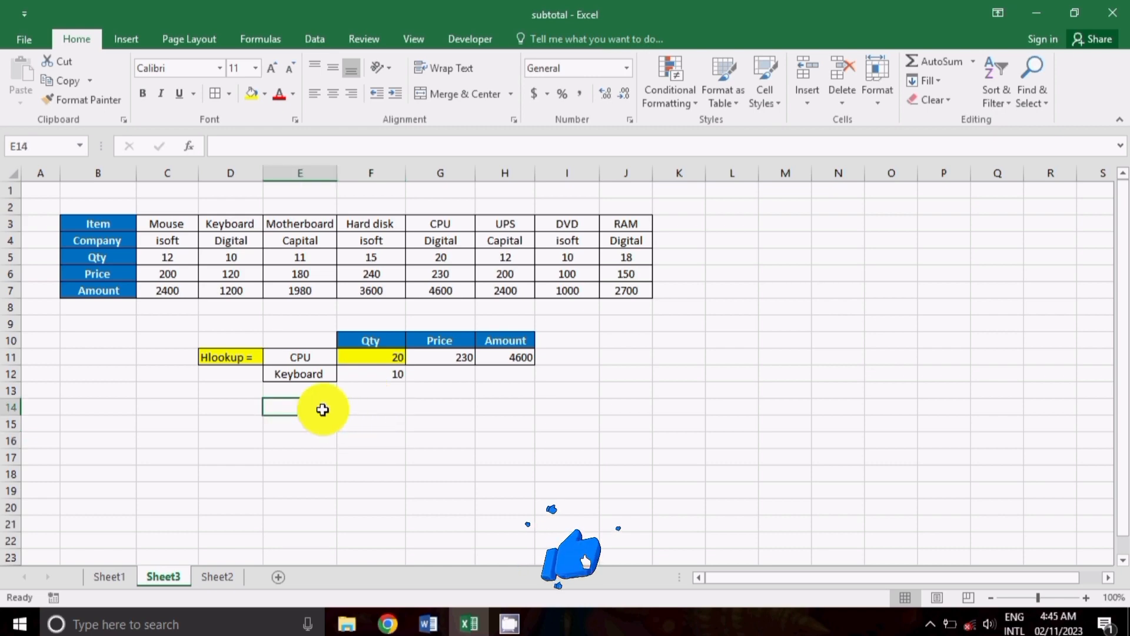